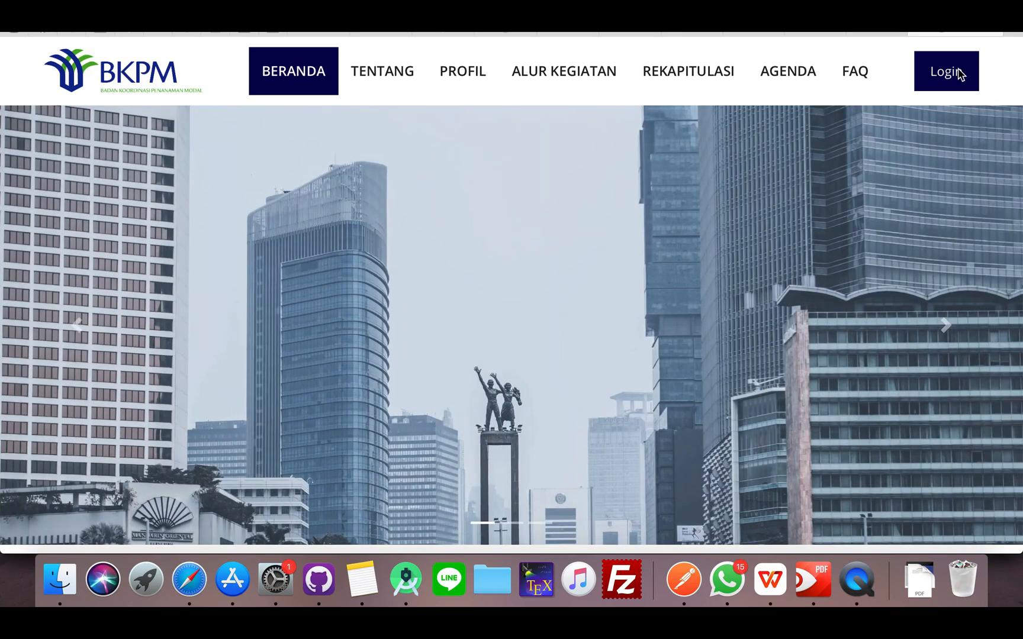
# Open the login page and complete the reCAPTCHA check by selecting the images with chimneys
pyautogui.click(945, 71)
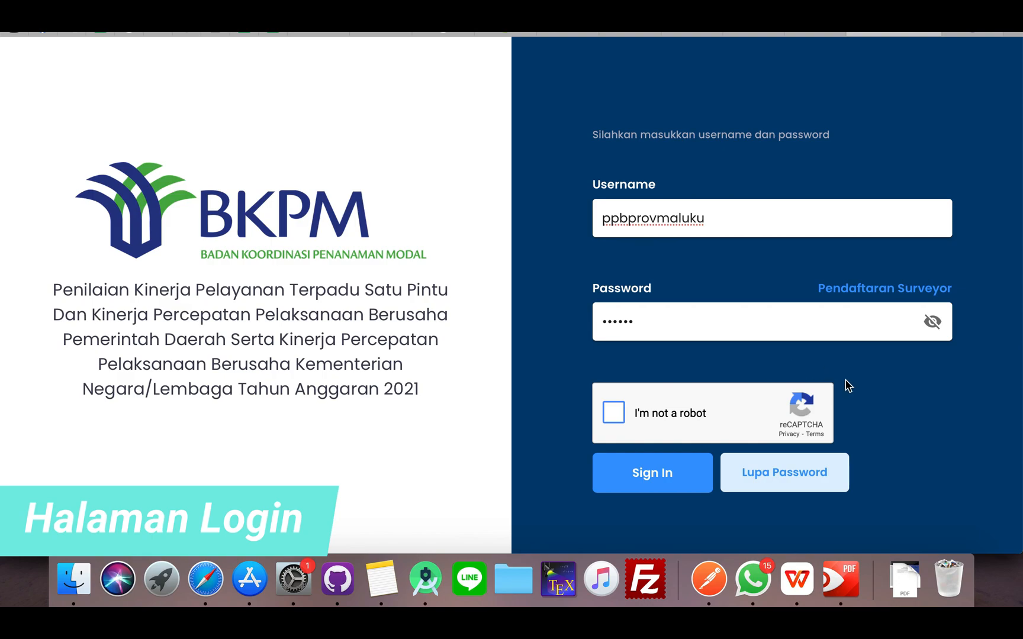
pyautogui.click(624, 410)
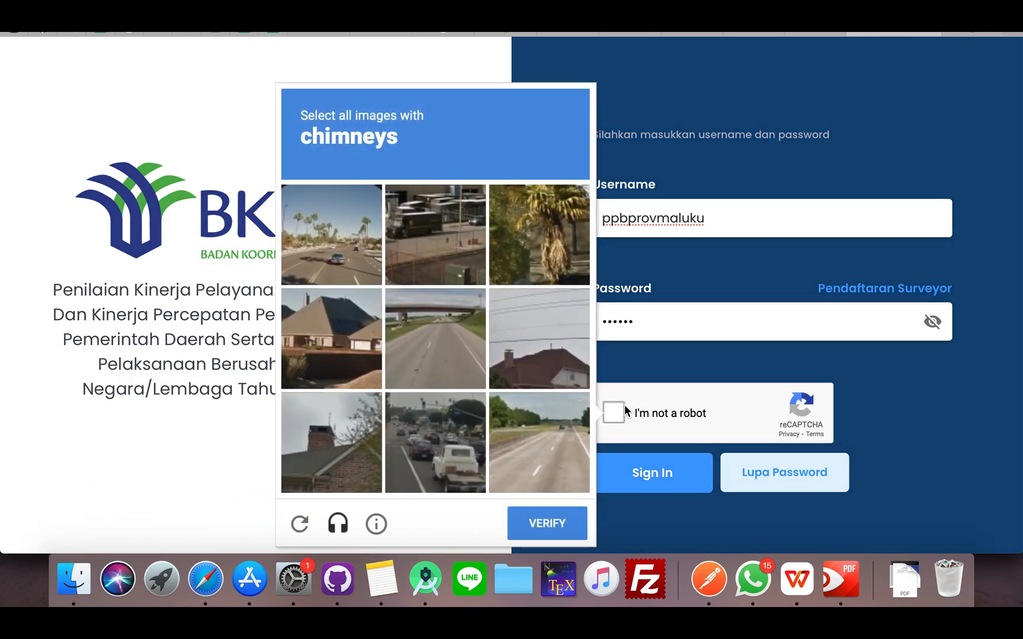
pyautogui.click(614, 416)
pyautogui.click(331, 333)
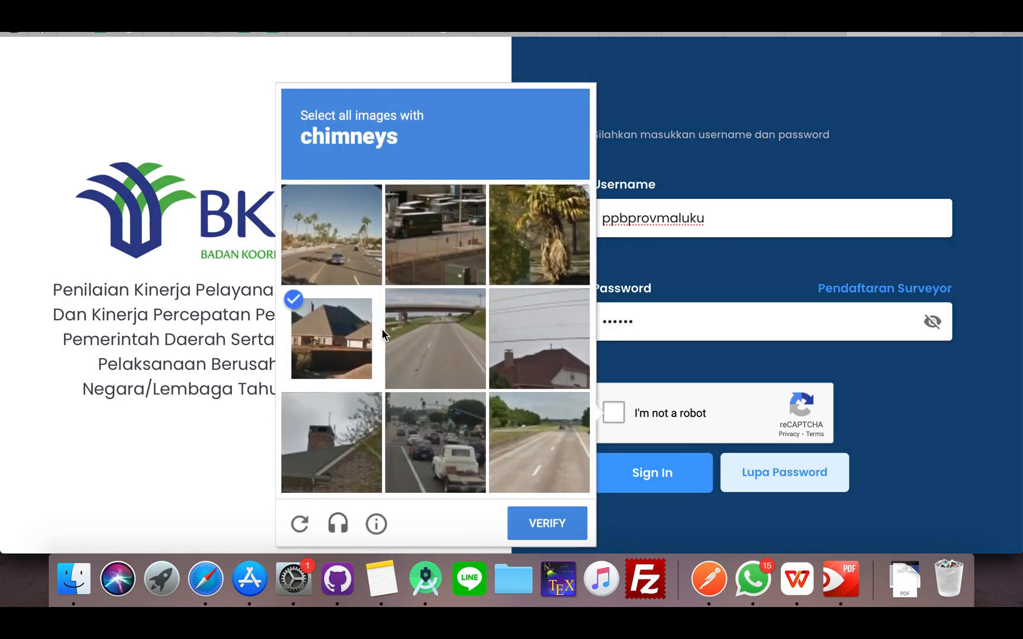
pyautogui.click(535, 340)
pyautogui.click(311, 450)
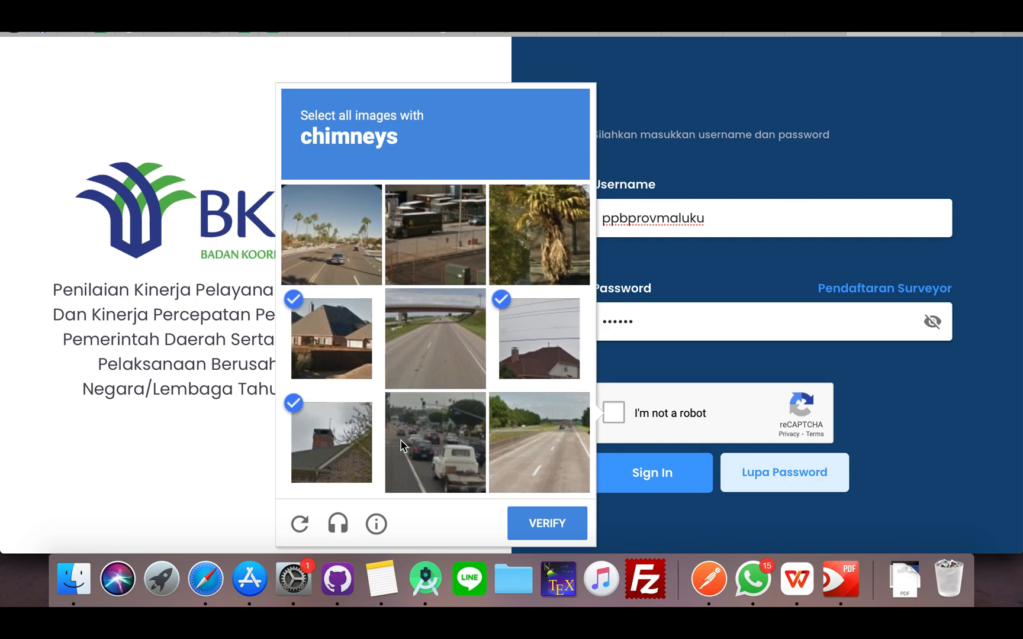
pyautogui.click(529, 514)
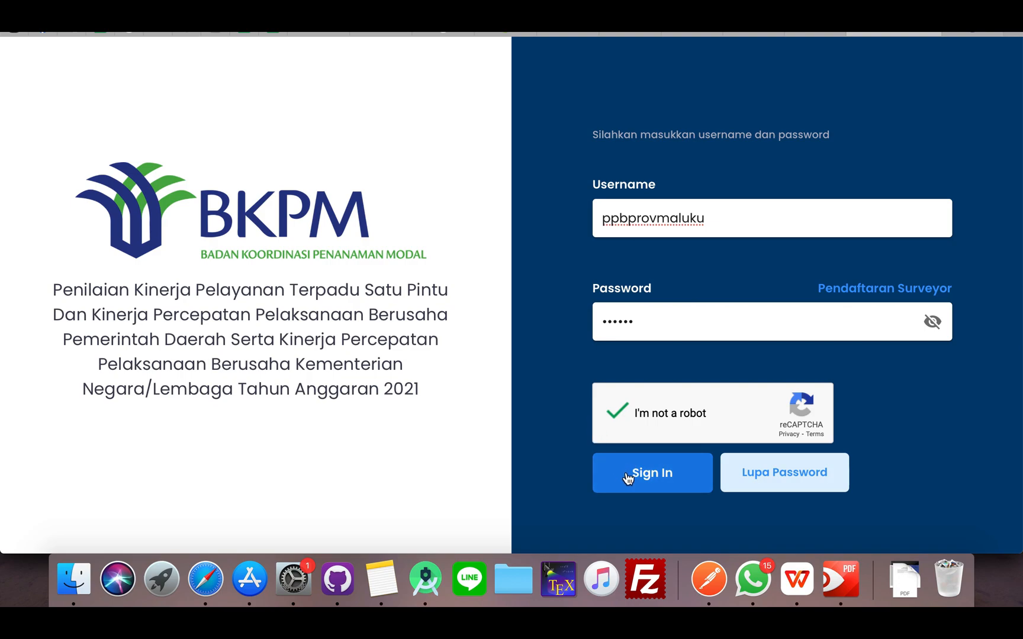
# Sign in with the filled-in credentials and save the password in the browser
pyautogui.click(627, 477)
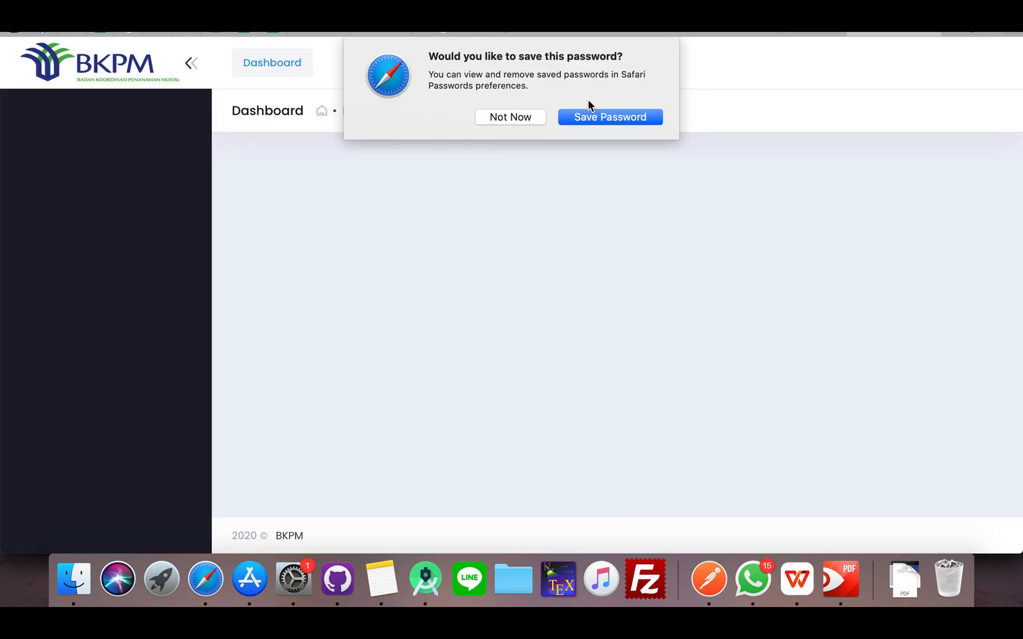
pyautogui.click(583, 120)
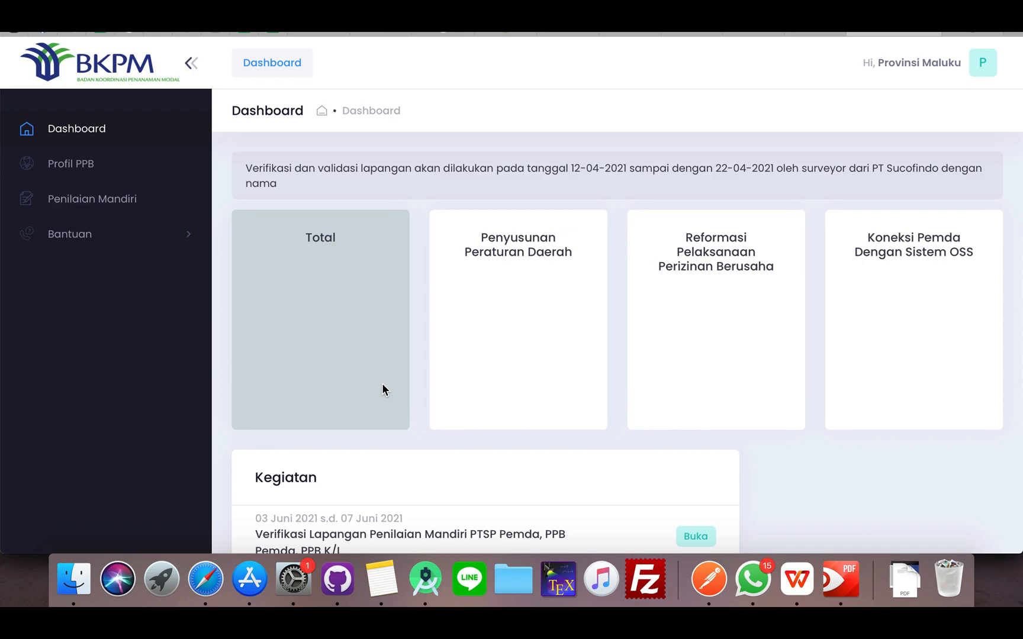
# Look through the Kegiatan list on the dashboard and open the Profil PPB page
pyautogui.scroll(-3, 393, 454)
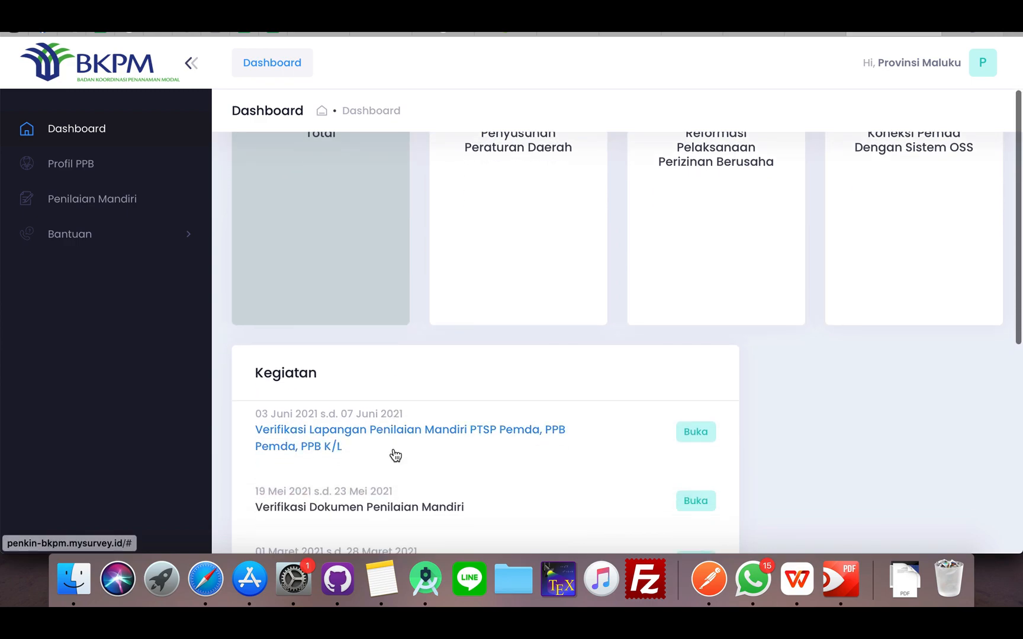
pyautogui.scroll(-5, 448, 145)
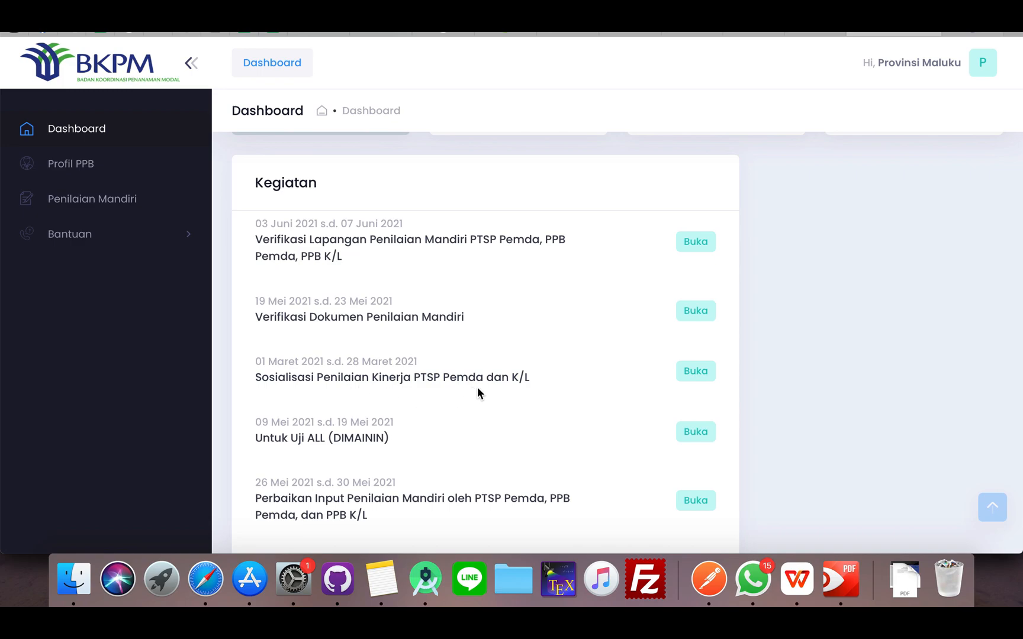
pyautogui.scroll(-5, 455, 399)
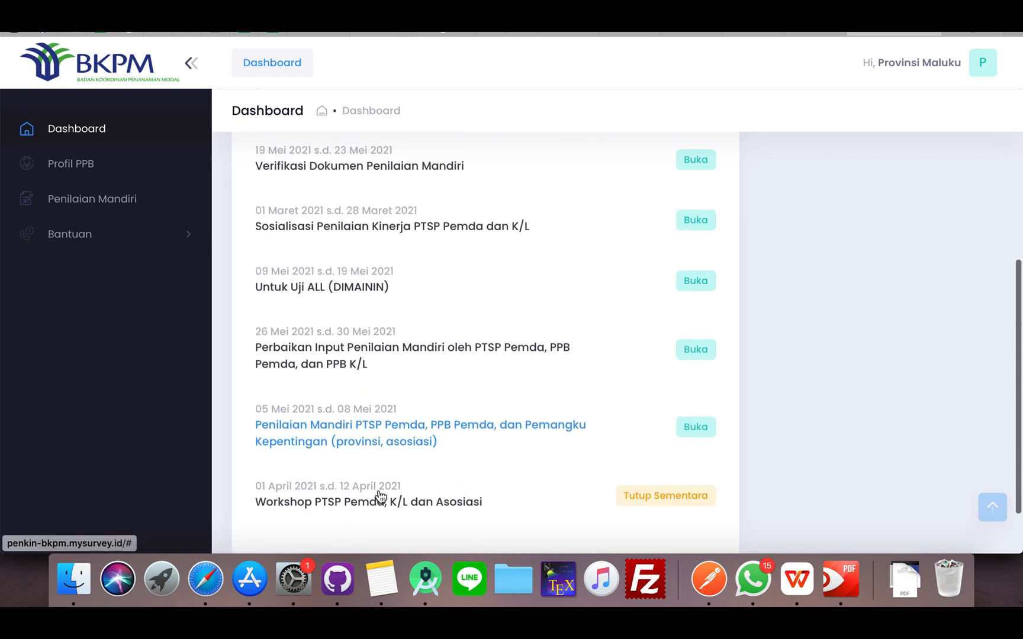
pyautogui.scroll(5, 378, 491)
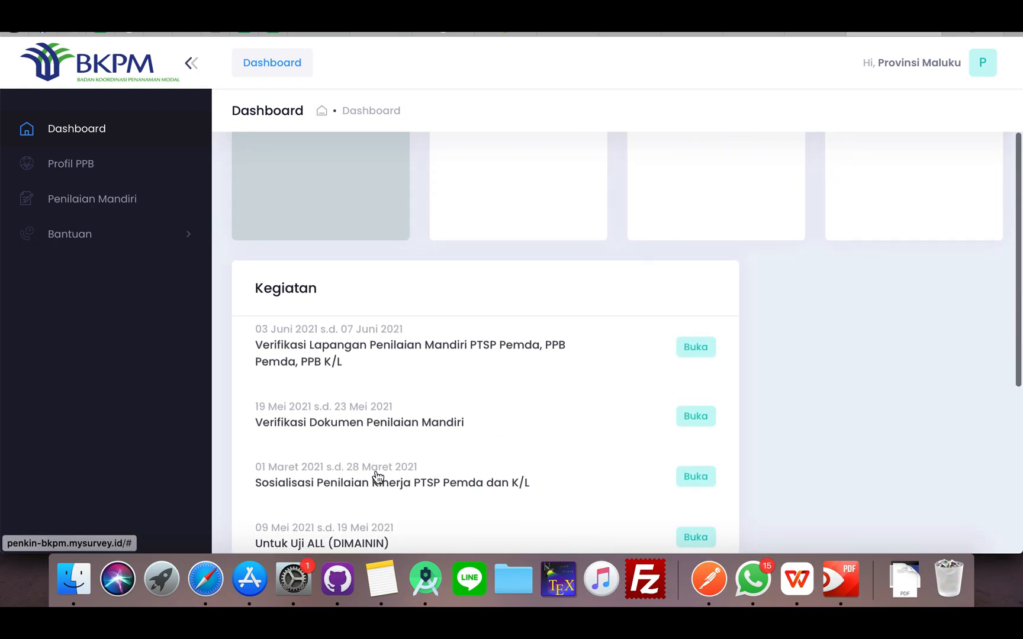
pyautogui.scroll(3, 101, 167)
pyautogui.click(100, 166)
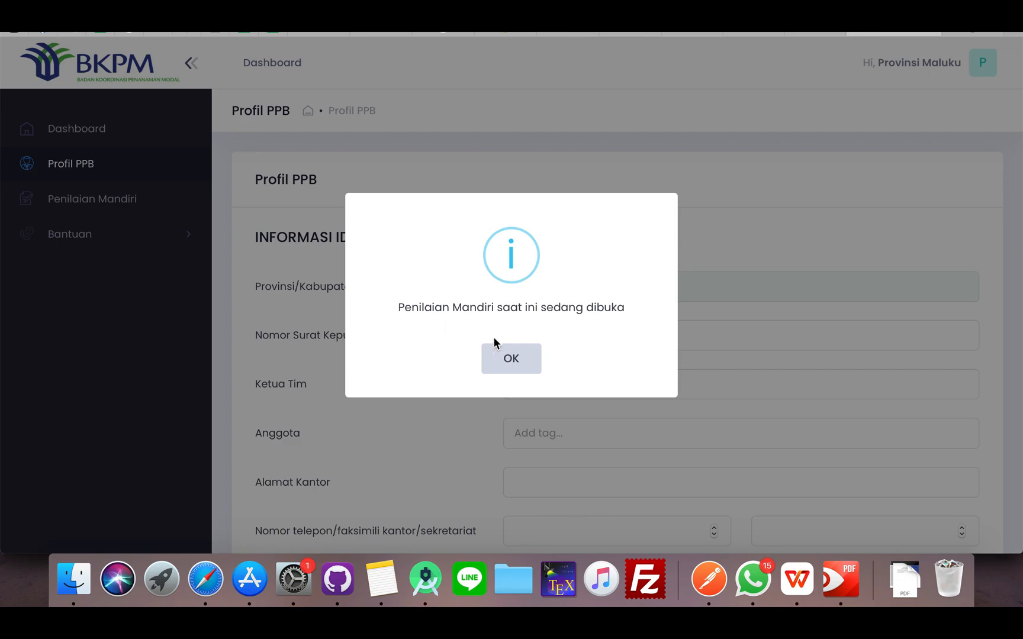
pyautogui.click(497, 357)
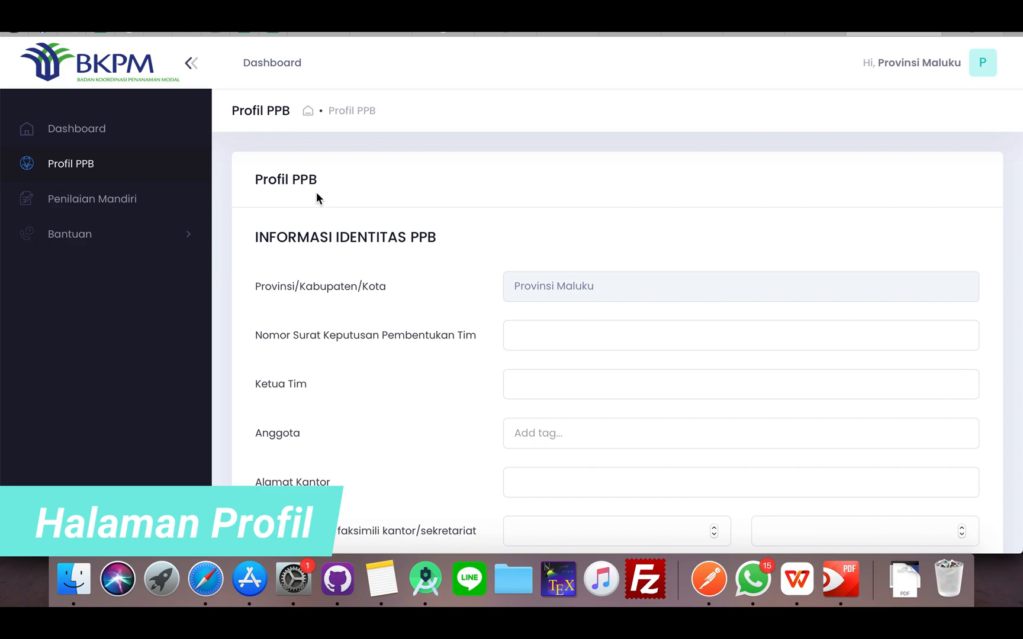
# Set Nomor Surat Keputusan Pembentukan Tim to A12345 and enter the team leader's name under Ketua Tim
pyautogui.click(520, 332)
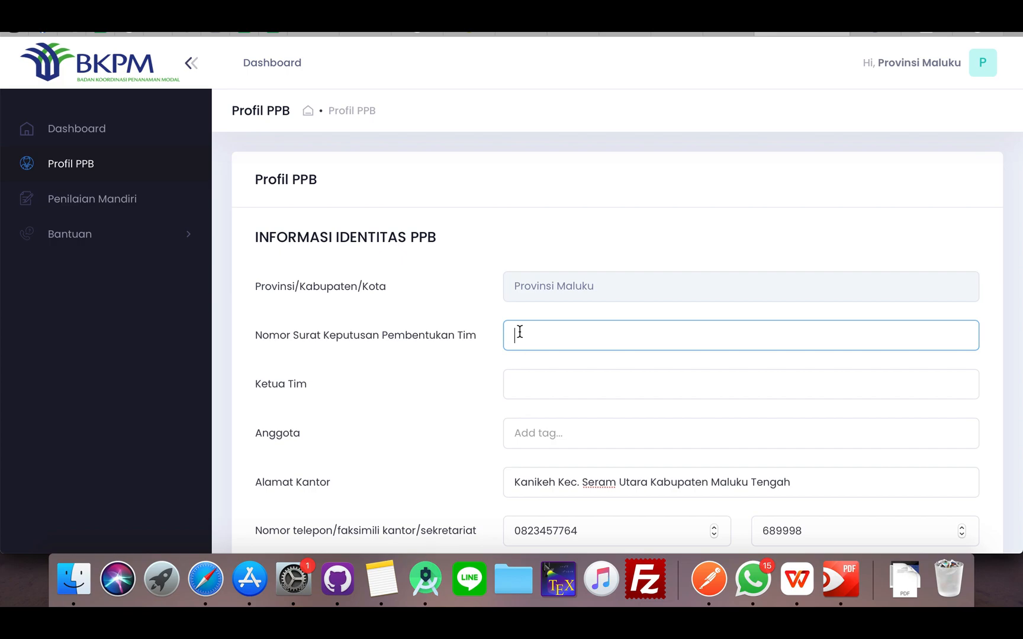
pyautogui.write('A12345')
pyautogui.click(532, 379)
pyautogui.write('Hidayat')
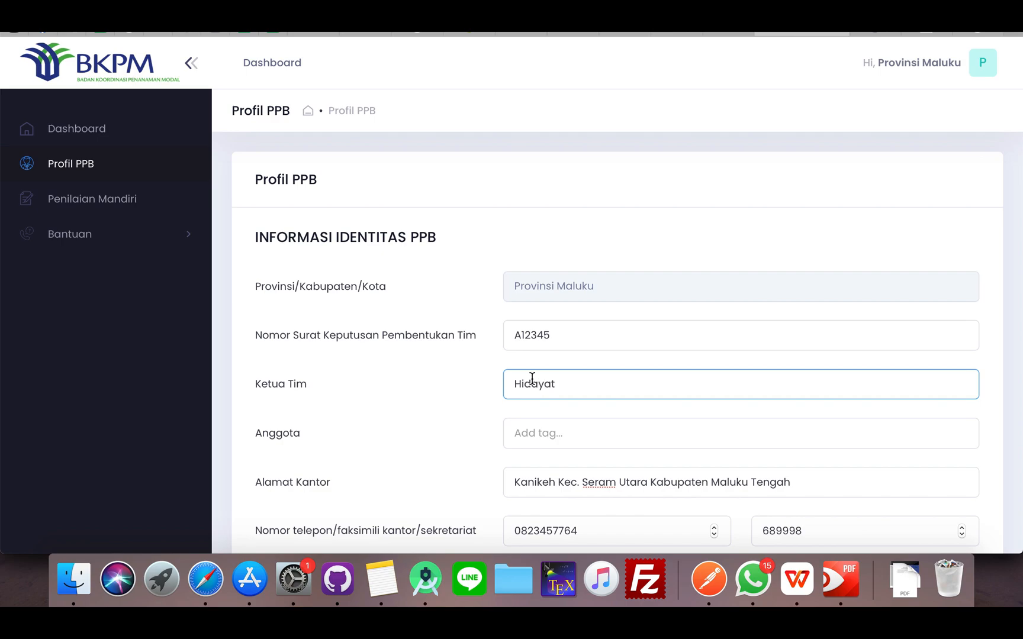
# Add the names of three team members as tags under Anggota
pyautogui.click(533, 434)
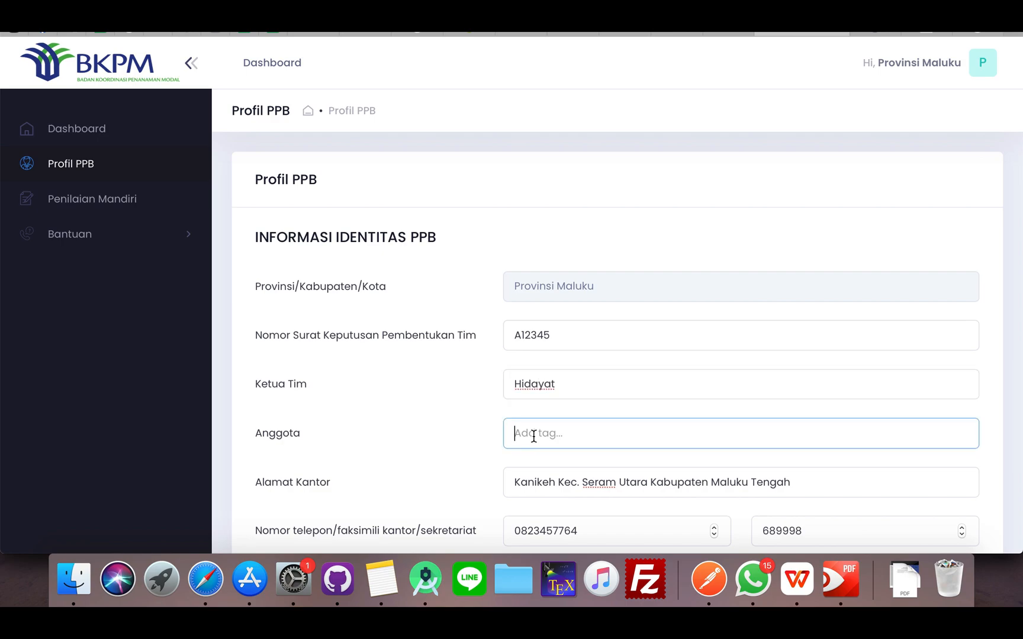
pyautogui.write('Reza')
pyautogui.press('Return')
pyautogui.write('Fais')
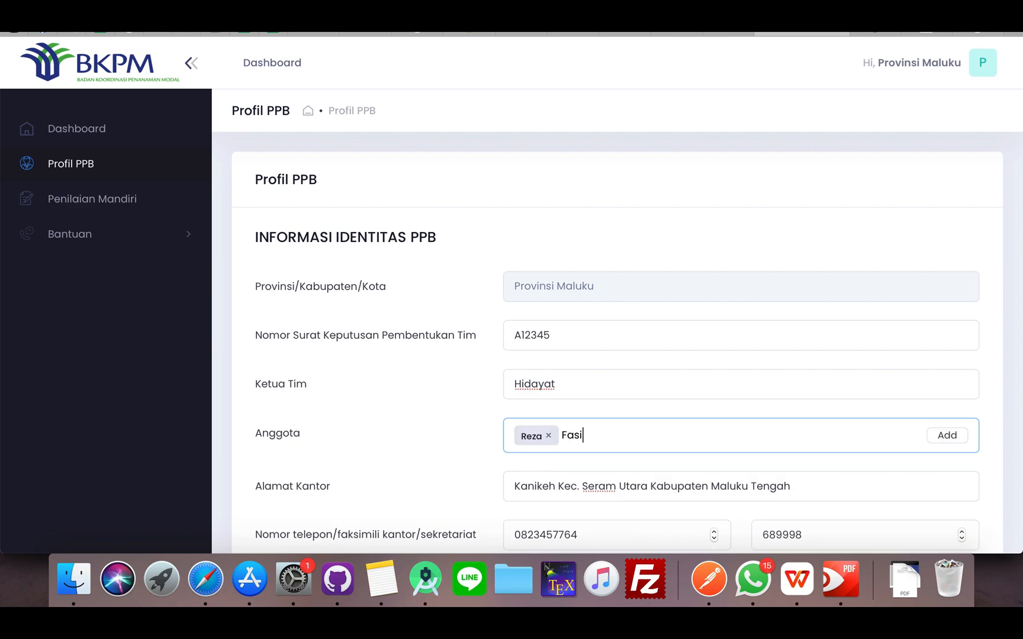
pyautogui.press('BackSpace')
pyautogui.press('BackSpace')
pyautogui.write('isal')
pyautogui.press('Return')
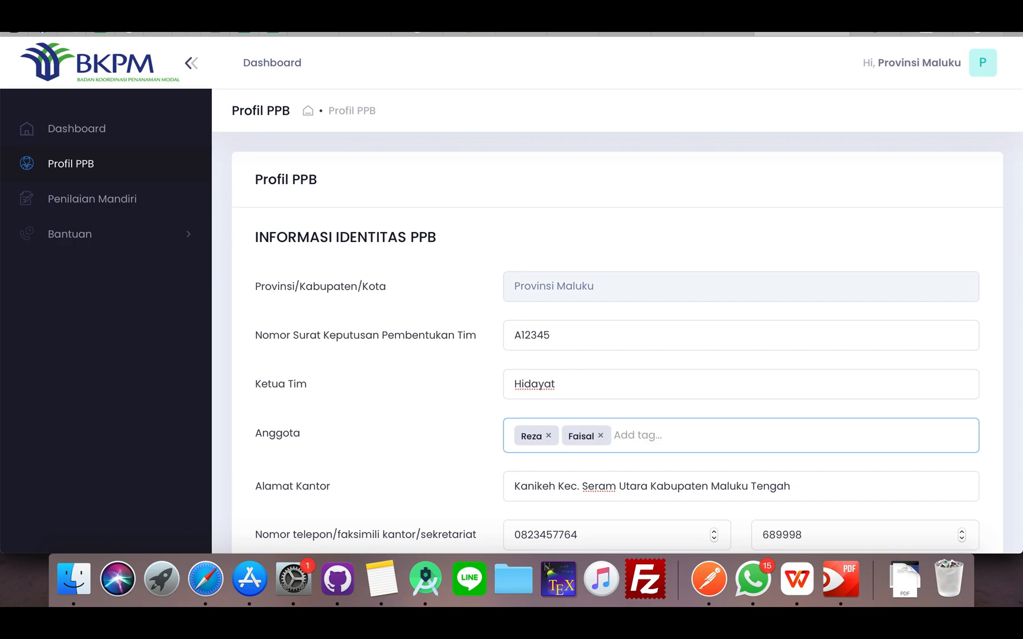
pyautogui.write('deo')
pyautogui.click(946, 436)
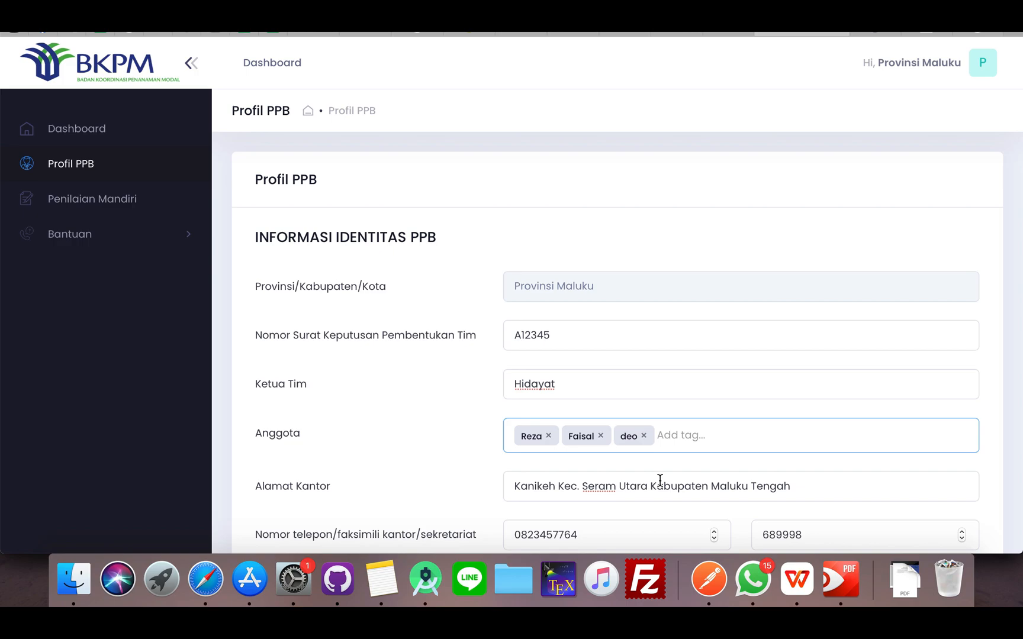
# Check the prefilled office address, telephone, fax and e-mail fields of the PPB profile
pyautogui.scroll(-2, 658, 479)
pyautogui.click(596, 417)
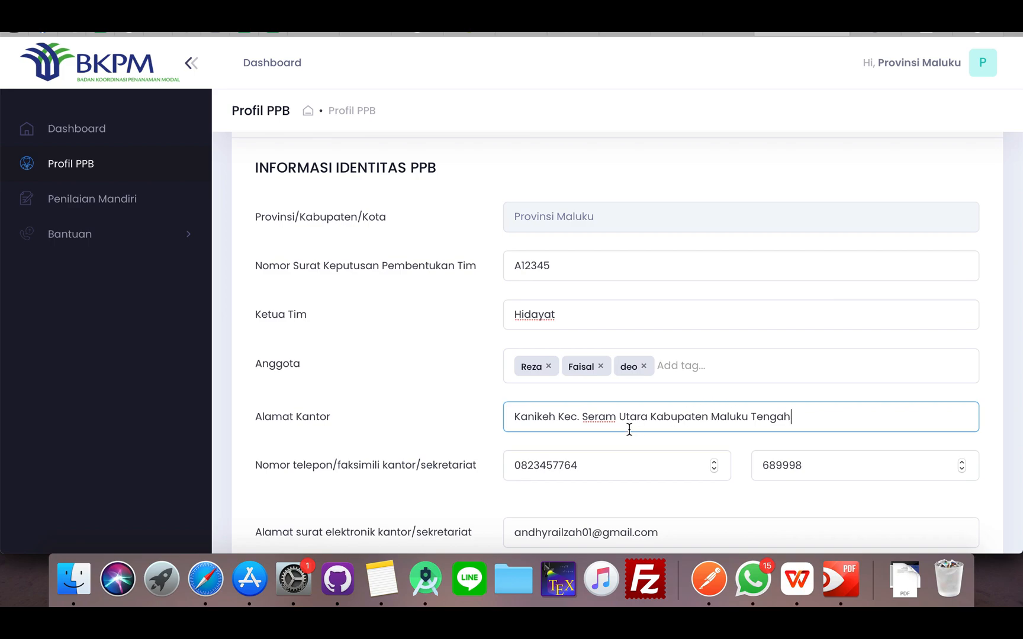
pyautogui.scroll(-1, 629, 430)
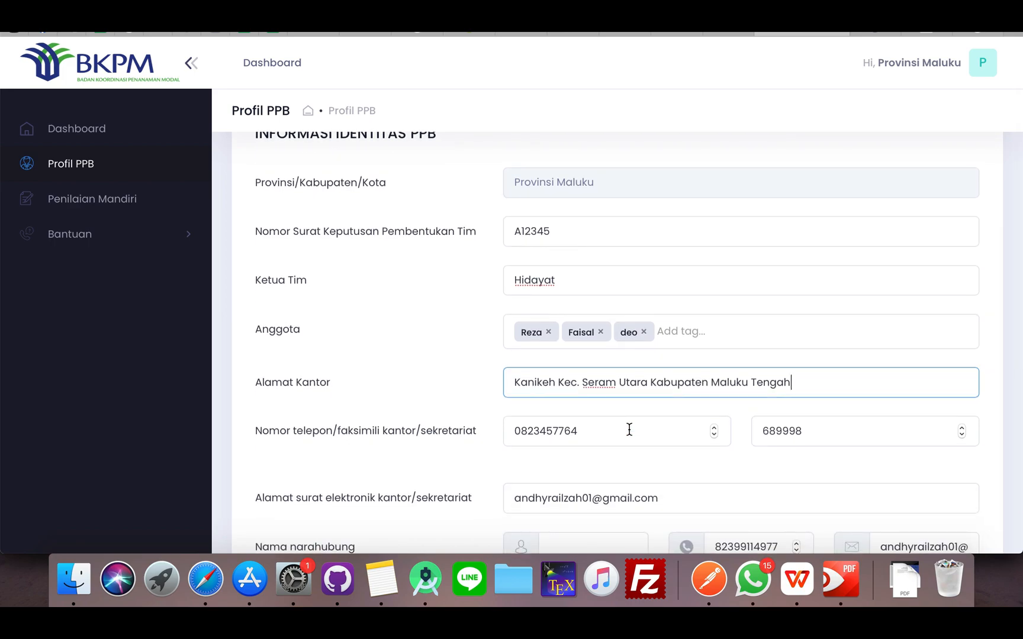
pyautogui.scroll(-1, 629, 430)
pyautogui.click(602, 402)
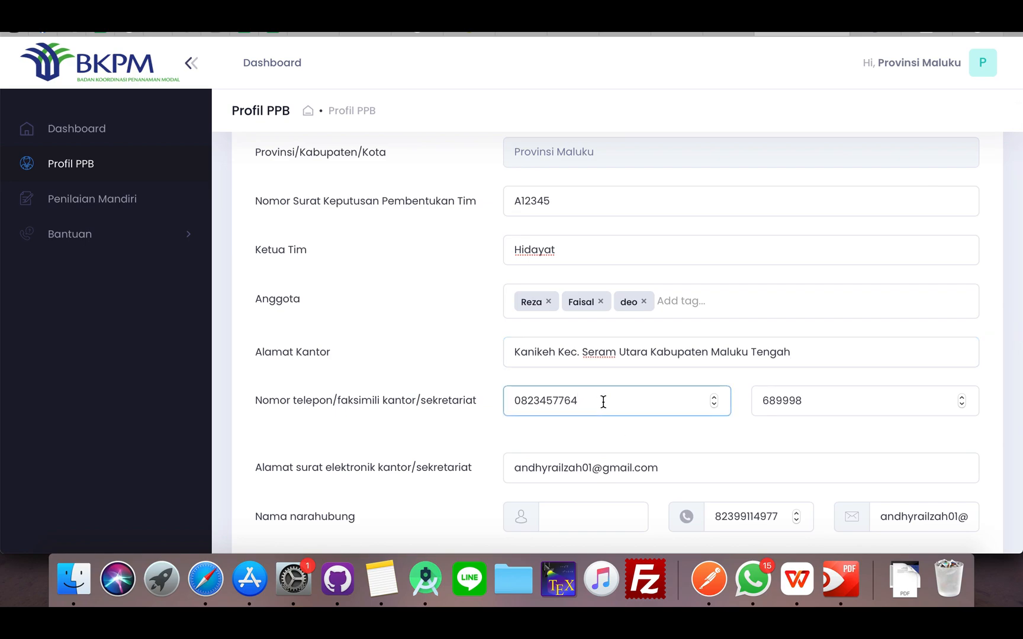
pyautogui.click(788, 403)
pyautogui.scroll(-1, 681, 463)
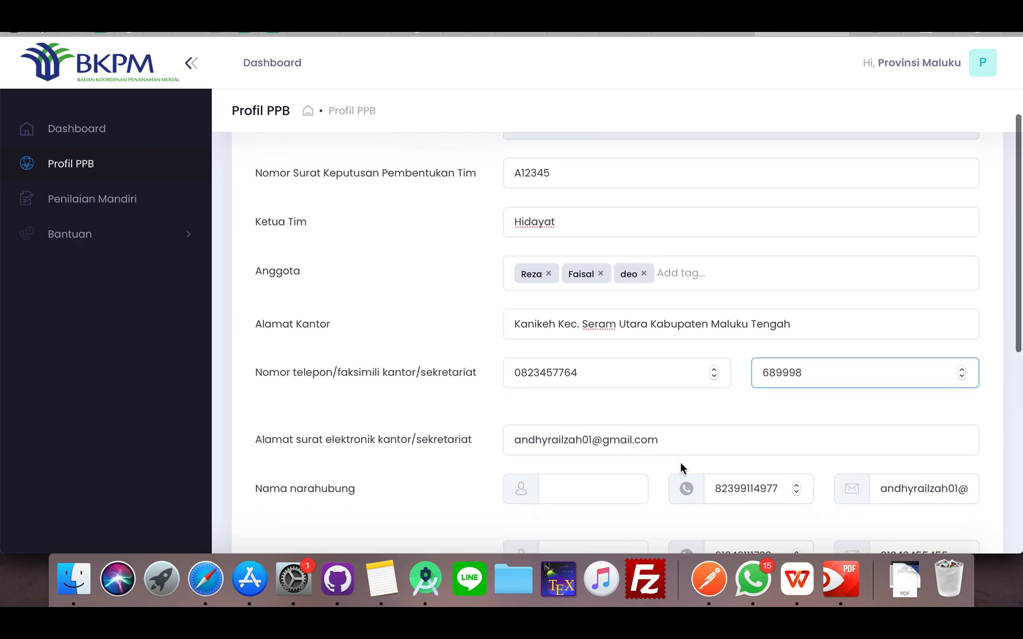
pyautogui.scroll(-1, 680, 469)
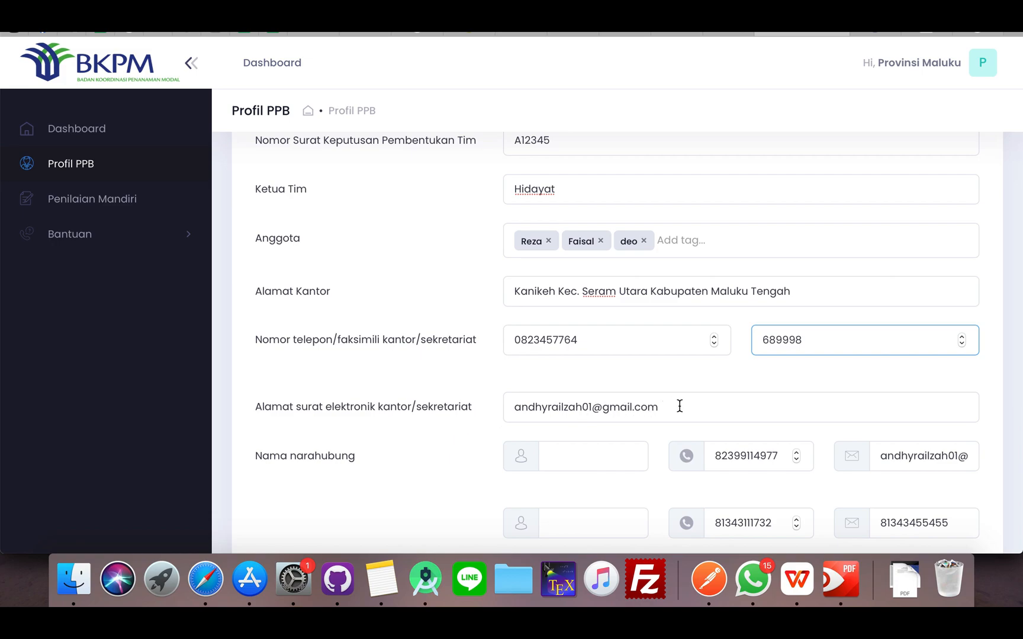
# Enter the names of the two contact persons under Nama narahubung
pyautogui.scroll(-1, 587, 444)
pyautogui.click(584, 415)
pyautogui.write('andhy')
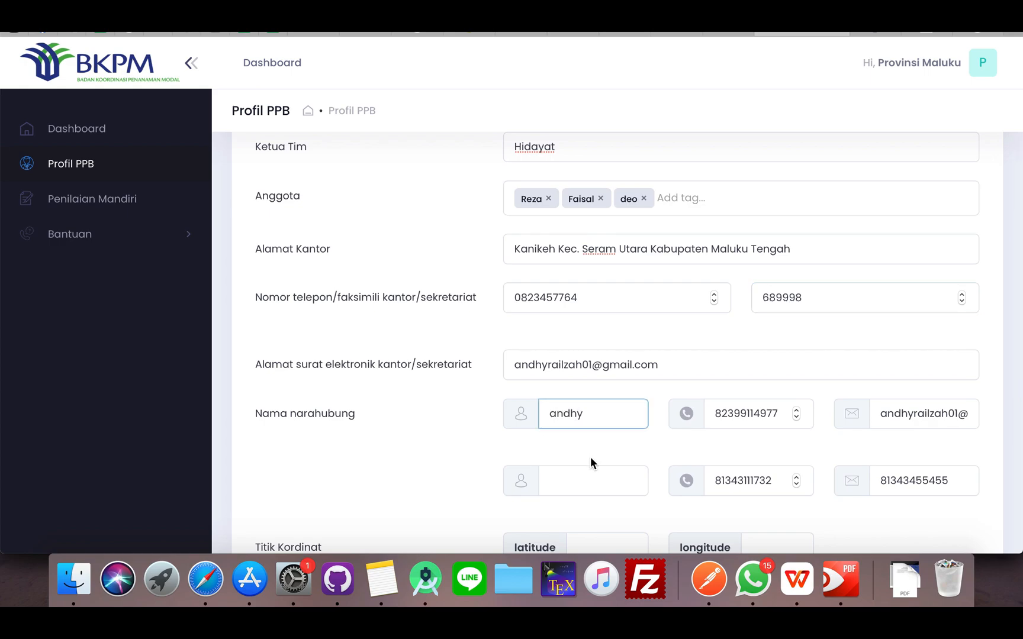
pyautogui.click(585, 472)
pyautogui.write('reza')
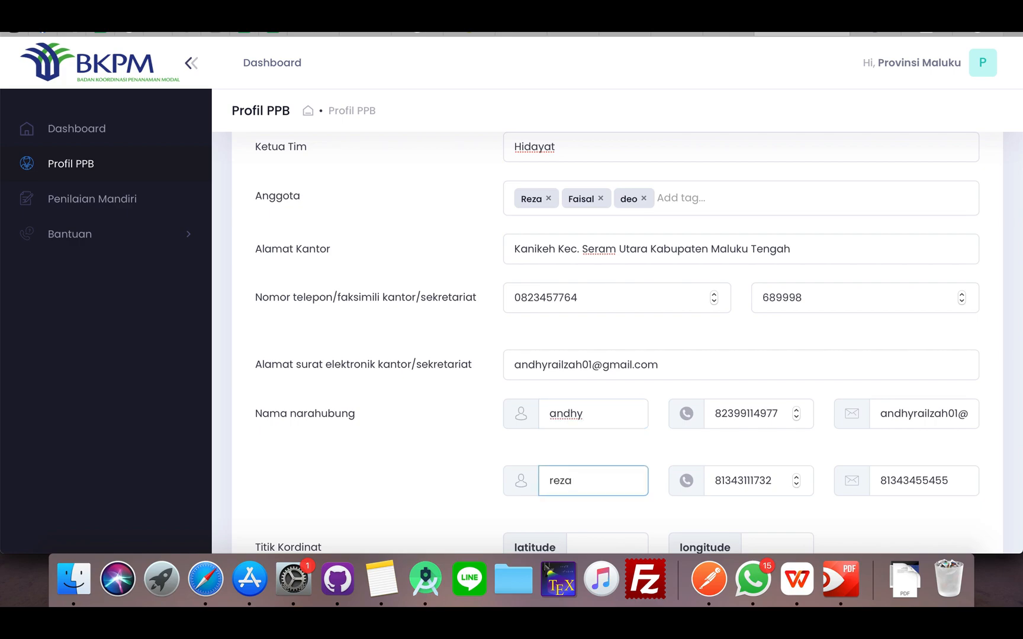
# Copy the full office address from Alamat Kantor for the coordinate lookup
pyautogui.scroll(-5, 656, 496)
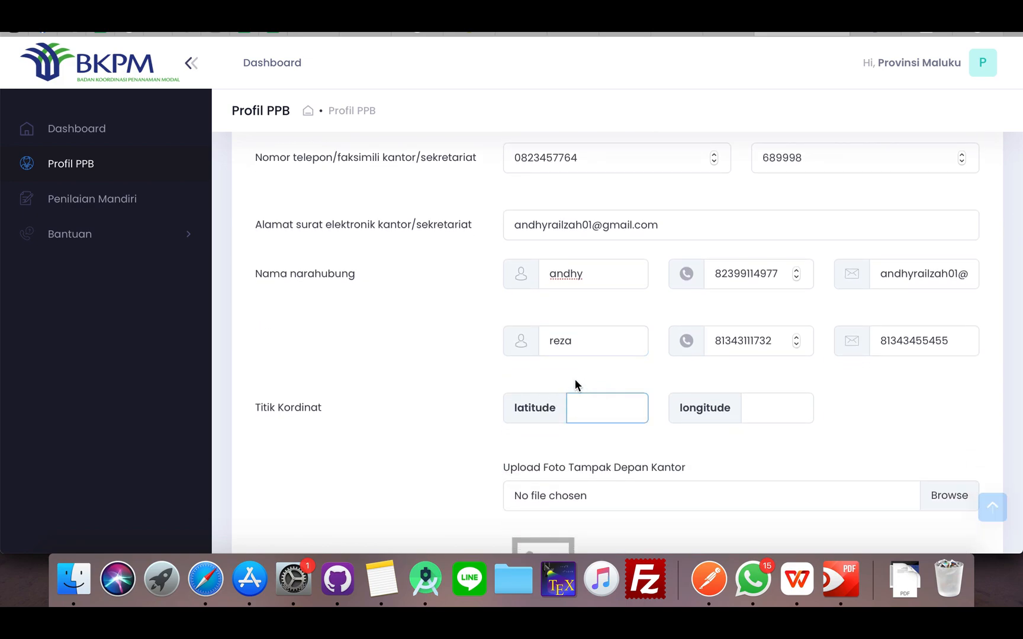
pyautogui.scroll(2, 710, 265)
pyautogui.scroll(1, 709, 264)
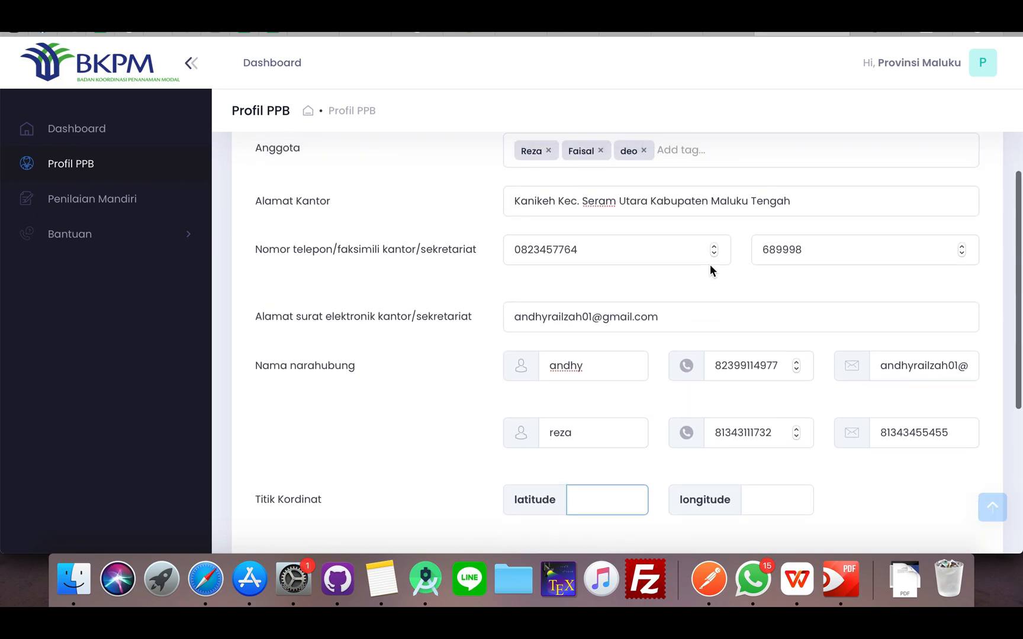
pyautogui.tripleClick(718, 196)
pyautogui.moveTo(718, 196); pyautogui.dragTo(503, 204)
pyautogui.press('super+c')
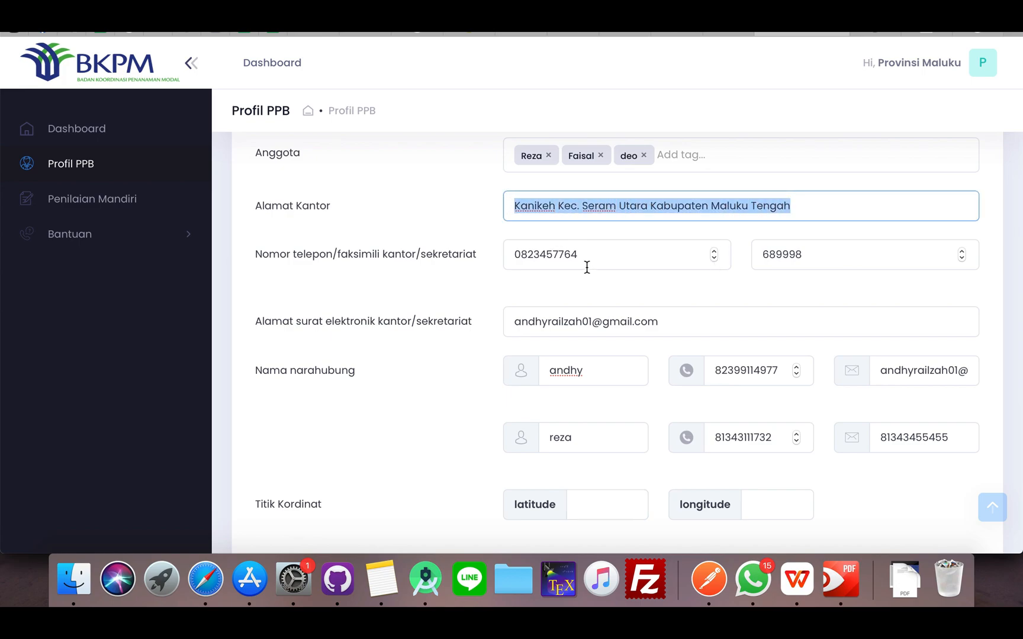
pyautogui.scroll(-3, 579, 259)
# Switch to LatLong.net and find the coordinates of the copied office address
pyautogui.click(929, 35)
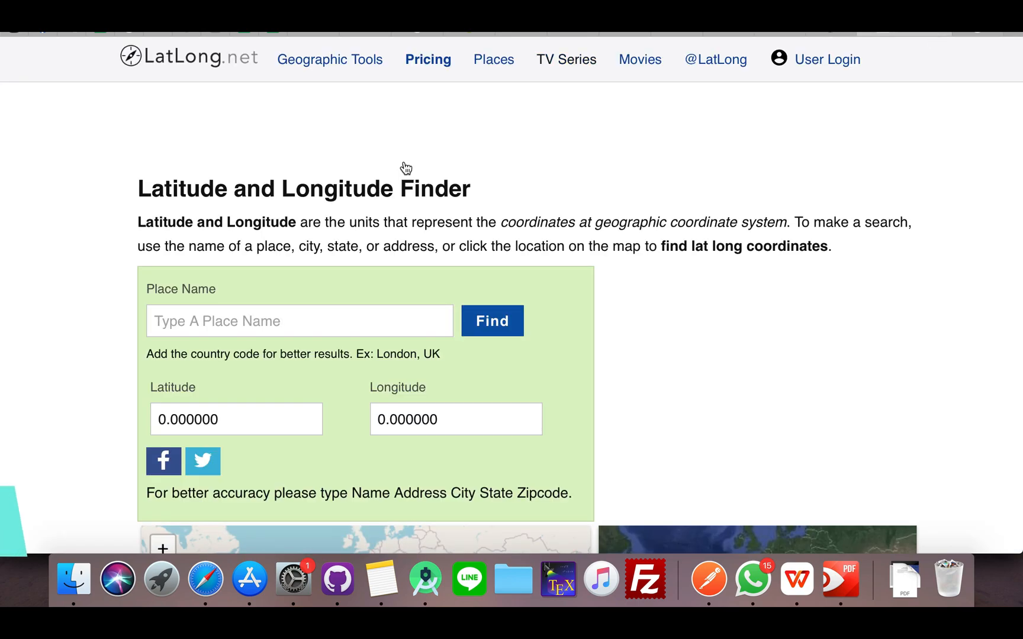
pyautogui.click(293, 325)
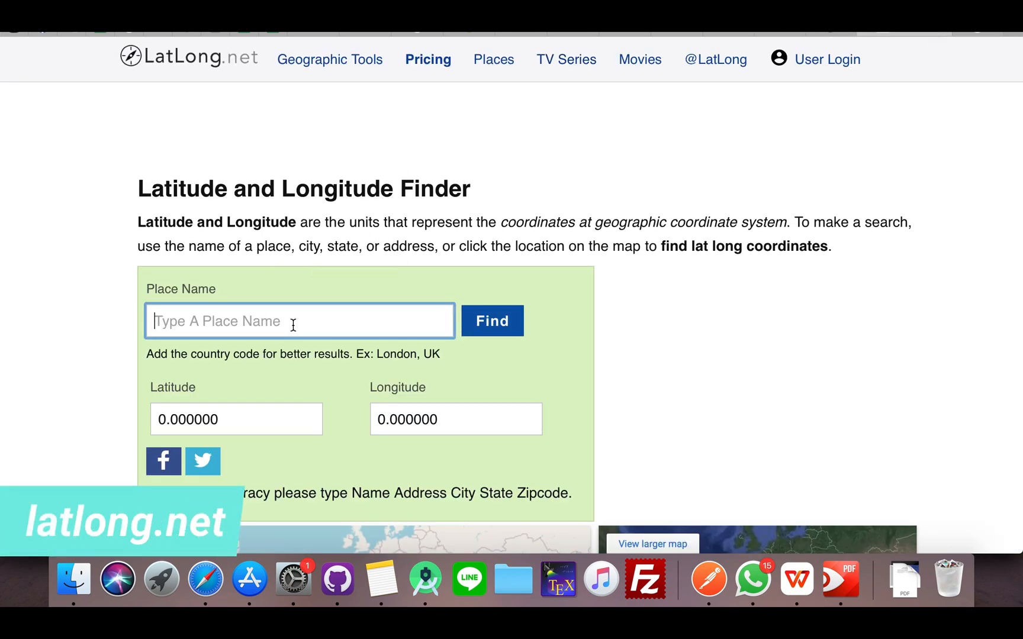
pyautogui.press('super+v')
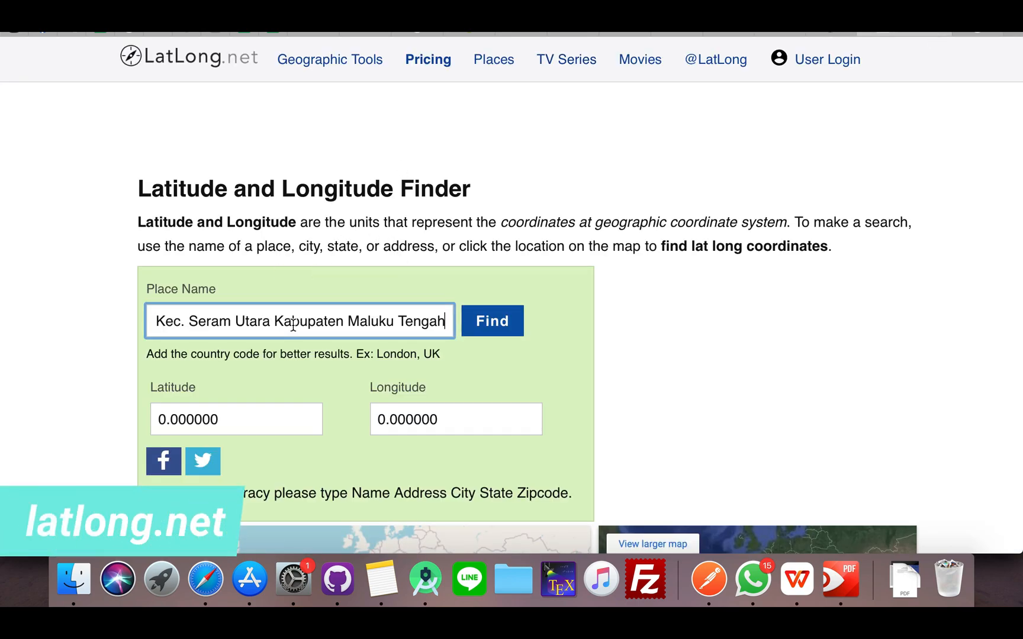
pyautogui.click(500, 330)
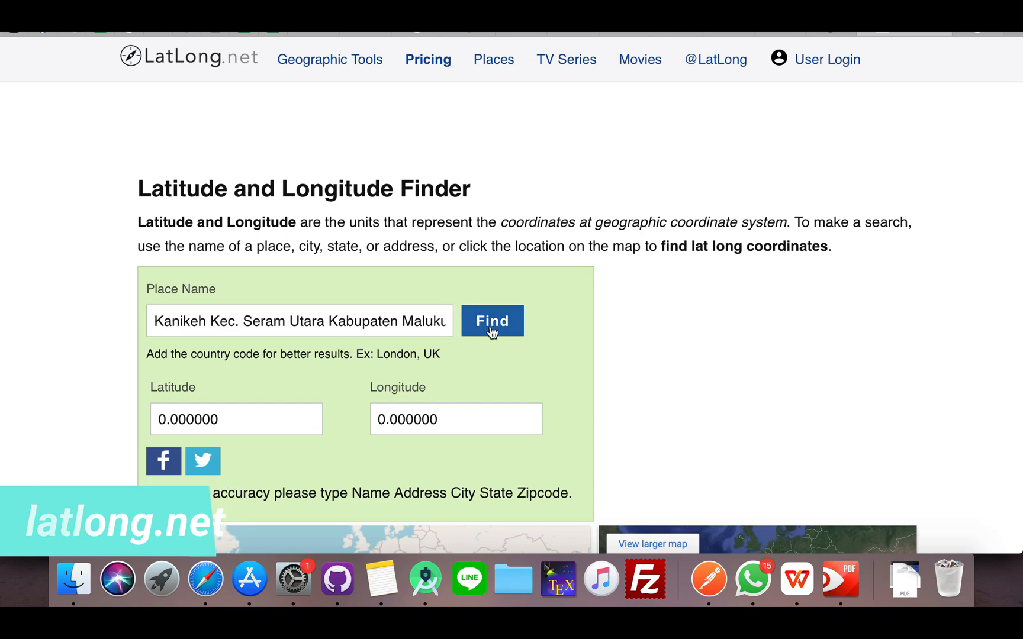
pyautogui.click(483, 321)
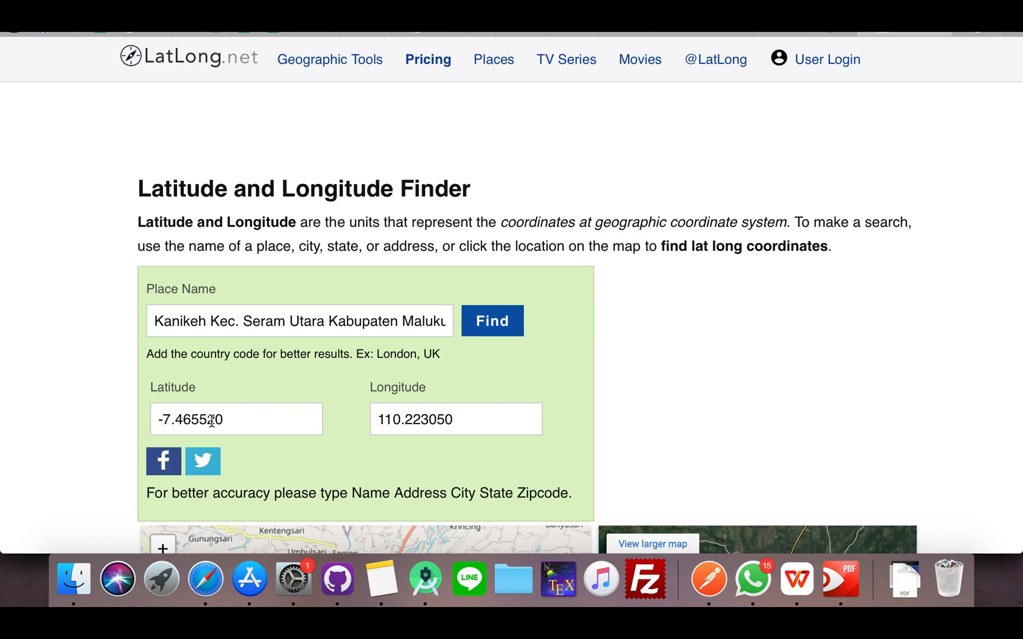
# Copy the latitude -7.465520 from LatLong.net into the latitude field of Titik Kordinat on the BKPM profile form
pyautogui.moveTo(247, 418); pyautogui.dragTo(150, 415)
pyautogui.press('cmd+c')
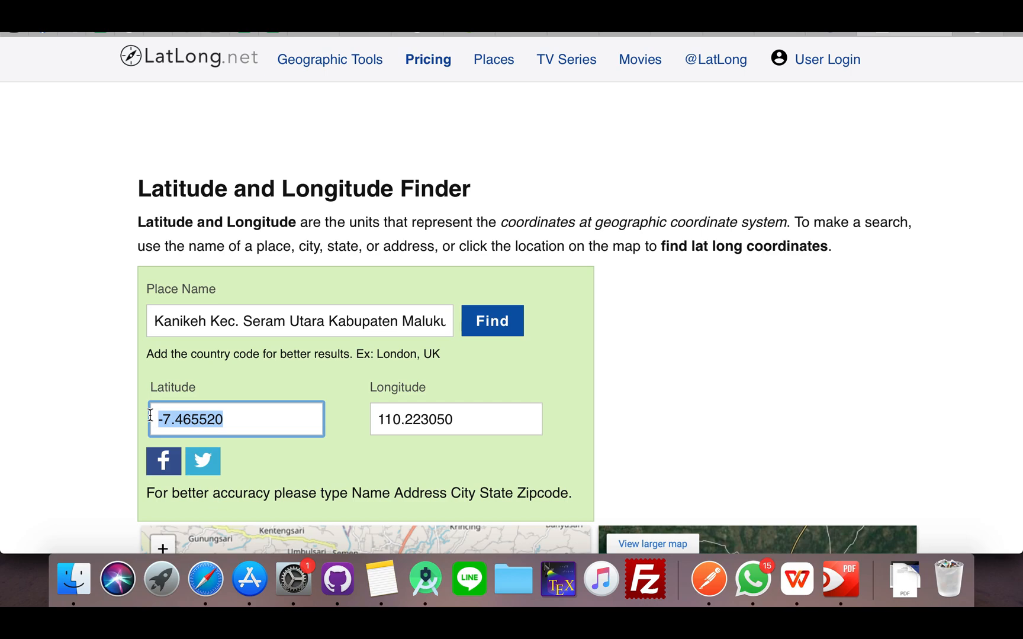
pyautogui.click(801, 34)
pyautogui.click(597, 429)
pyautogui.press('cmd+v')
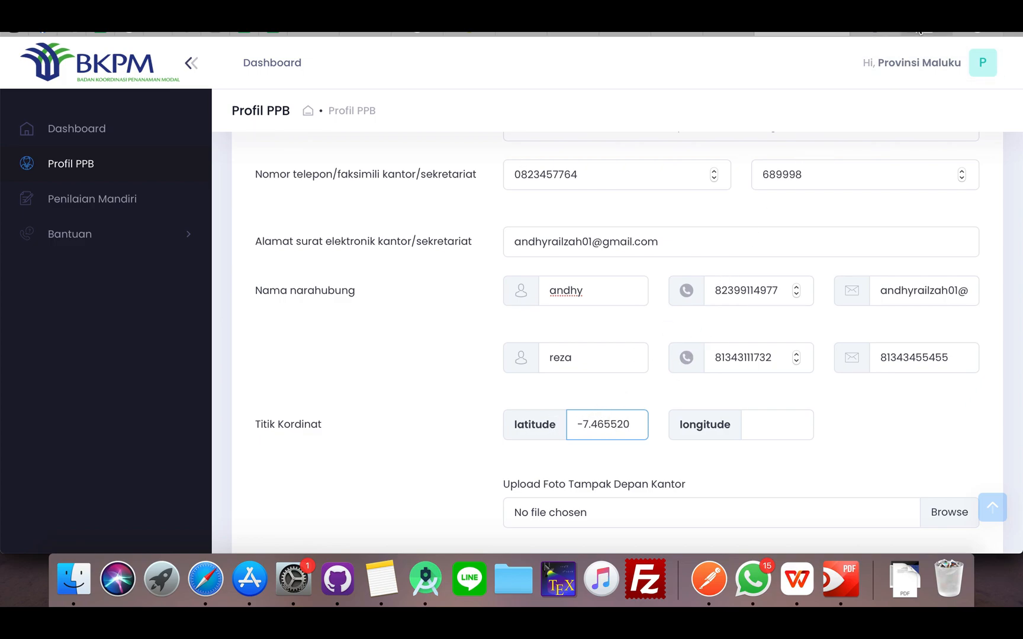
# Copy the longitude 110.223050 from LatLong.net into the longitude field of Titik Kordinat on the BKPM profile form
pyautogui.click(935, 34)
pyautogui.click(468, 420)
pyautogui.doubleClick(467, 420)
pyautogui.press('super+c')
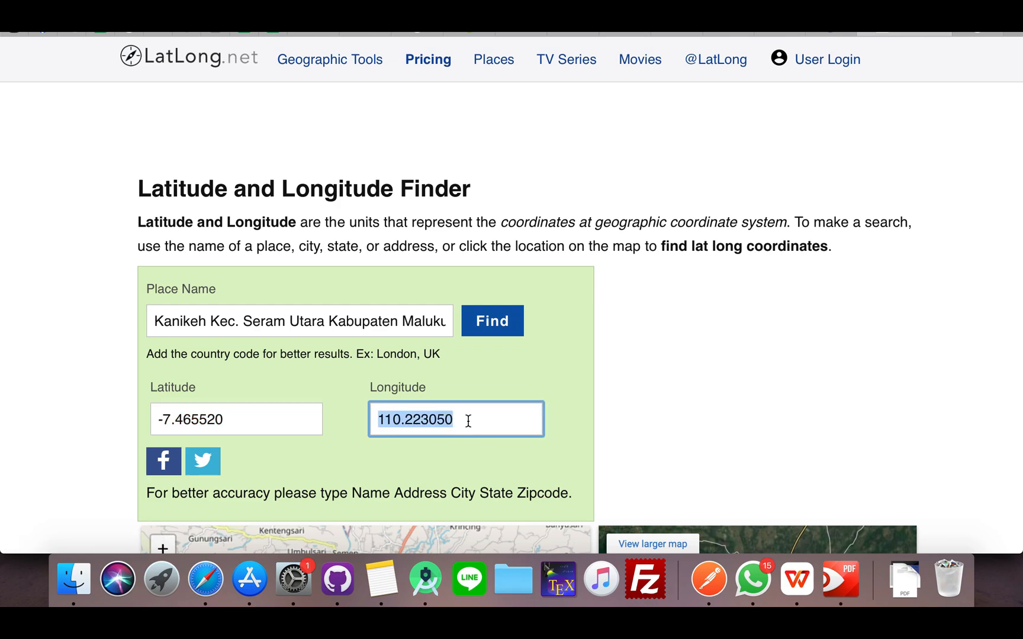
pyautogui.click(787, 35)
pyautogui.click(757, 422)
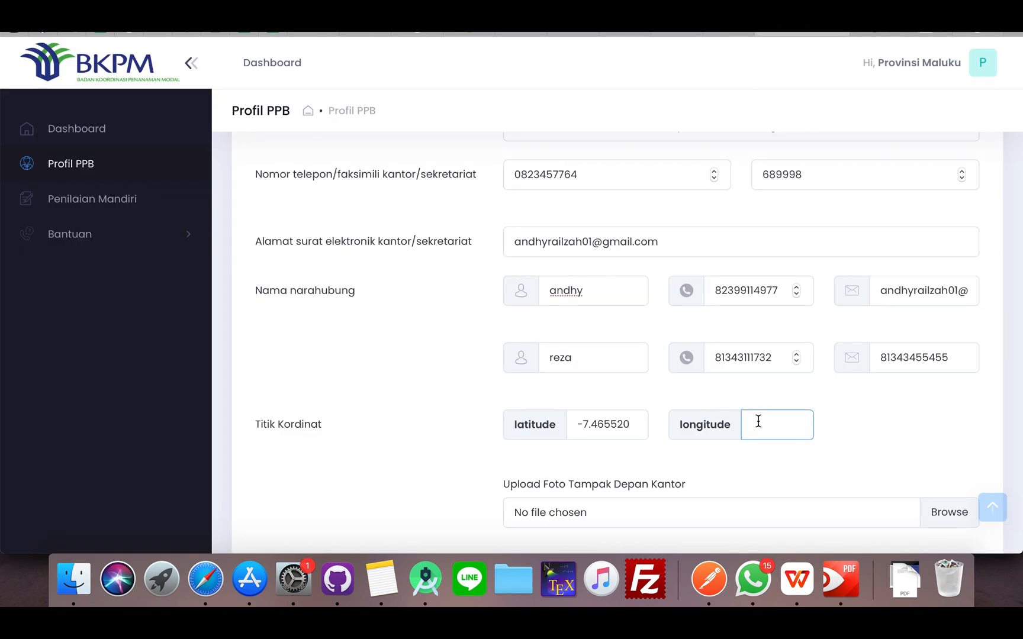
pyautogui.press('super+v')
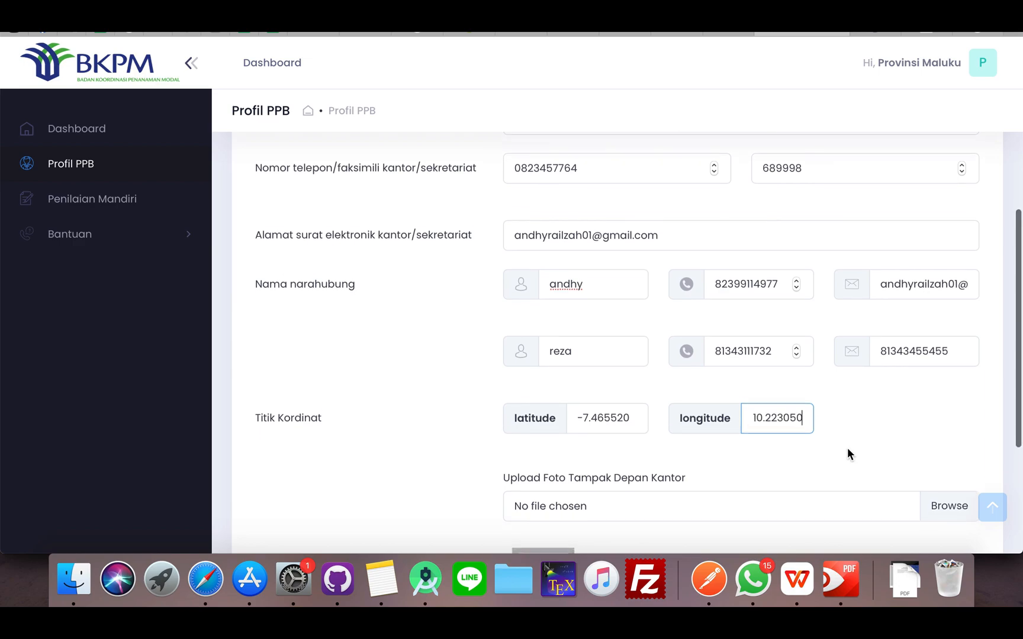
# Attach Screen Shot 2021-04-18 at 19.52.22.png from the ScreenShoot folder as the office's front-view photo
pyautogui.scroll(-2, 847, 447)
pyautogui.scroll(-2, 847, 447)
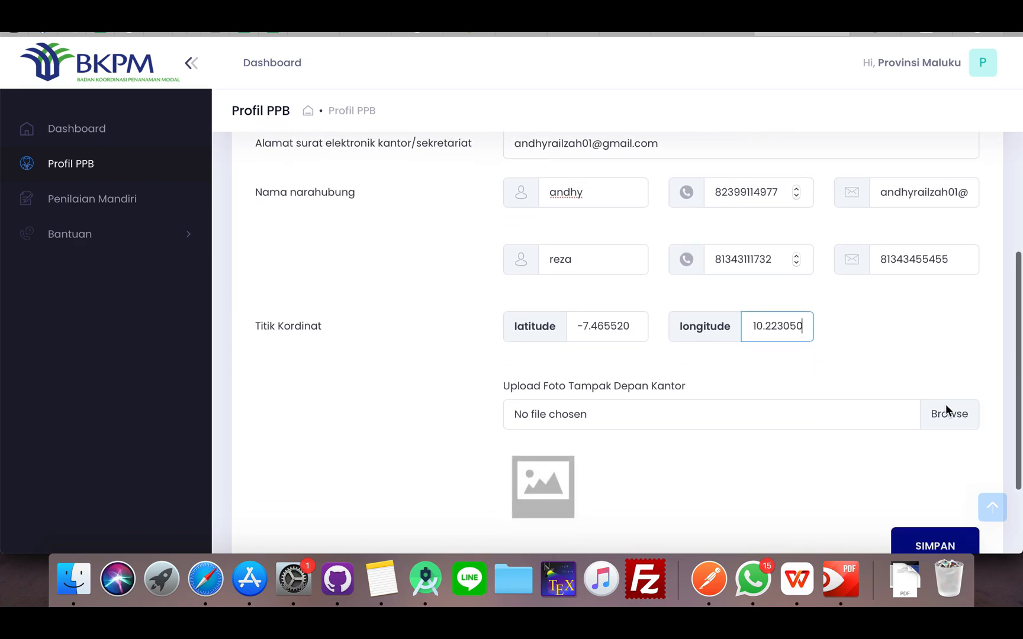
pyautogui.click(527, 389)
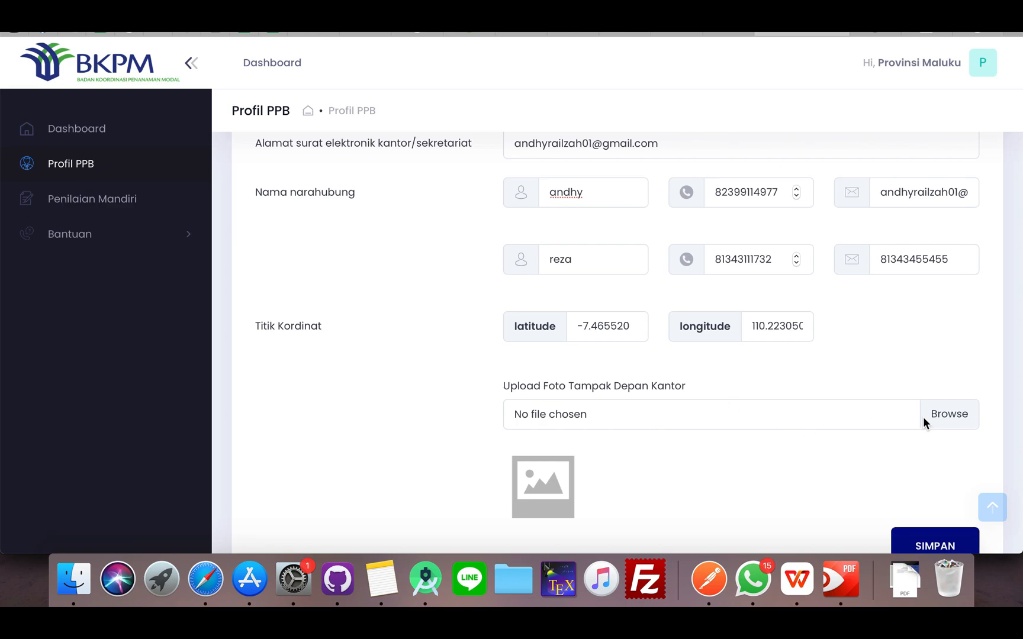
pyautogui.click(900, 411)
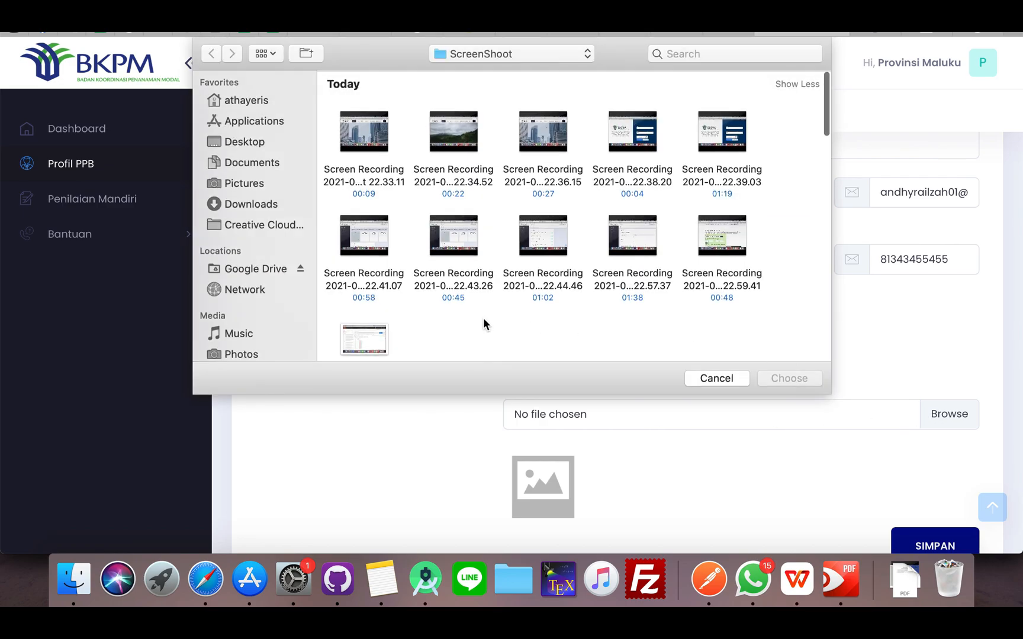
pyautogui.scroll(-10, 483, 320)
pyautogui.scroll(-3, 483, 318)
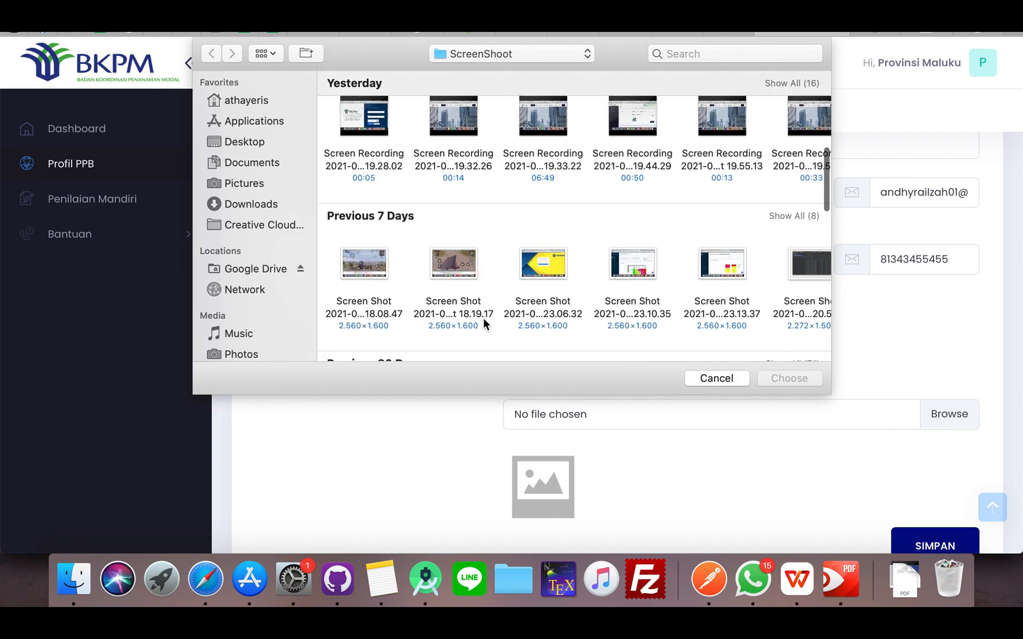
pyautogui.scroll(6, 483, 318)
pyautogui.scroll(-2, 482, 317)
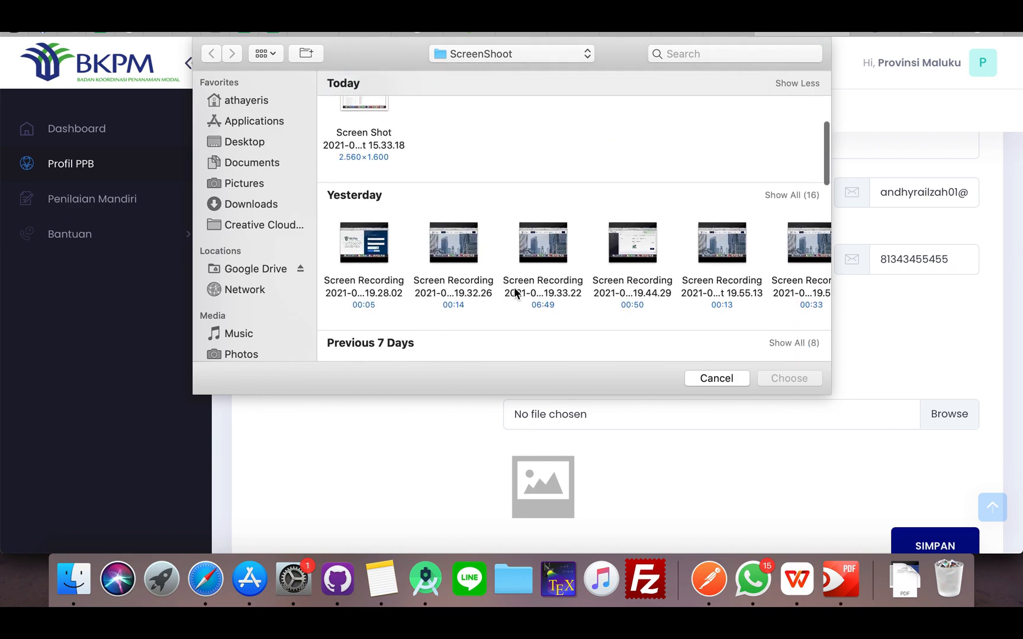
pyautogui.click(764, 195)
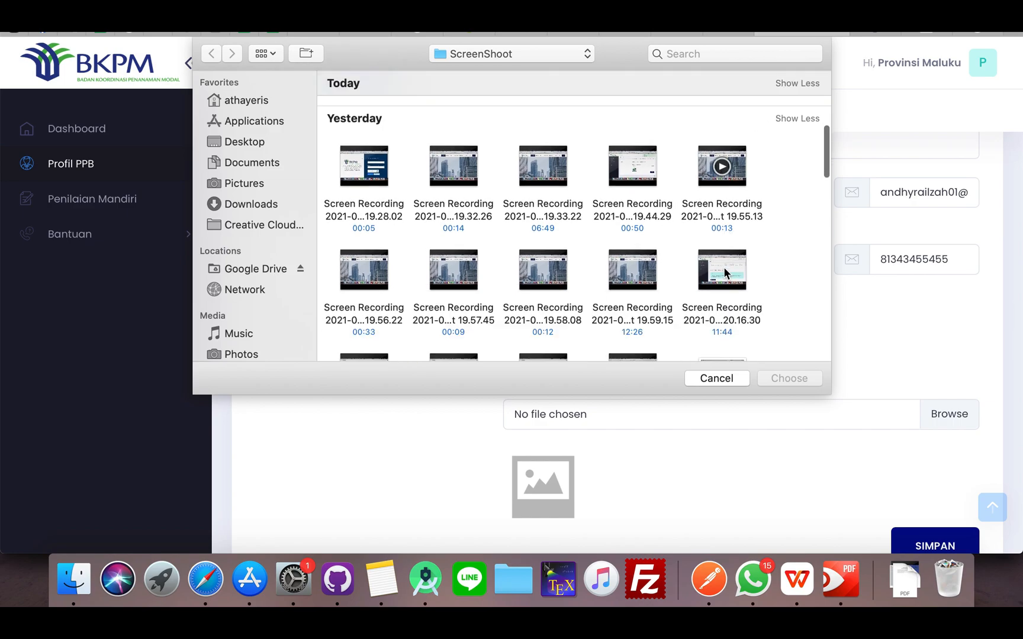
pyautogui.scroll(-5, 723, 267)
pyautogui.click(365, 239)
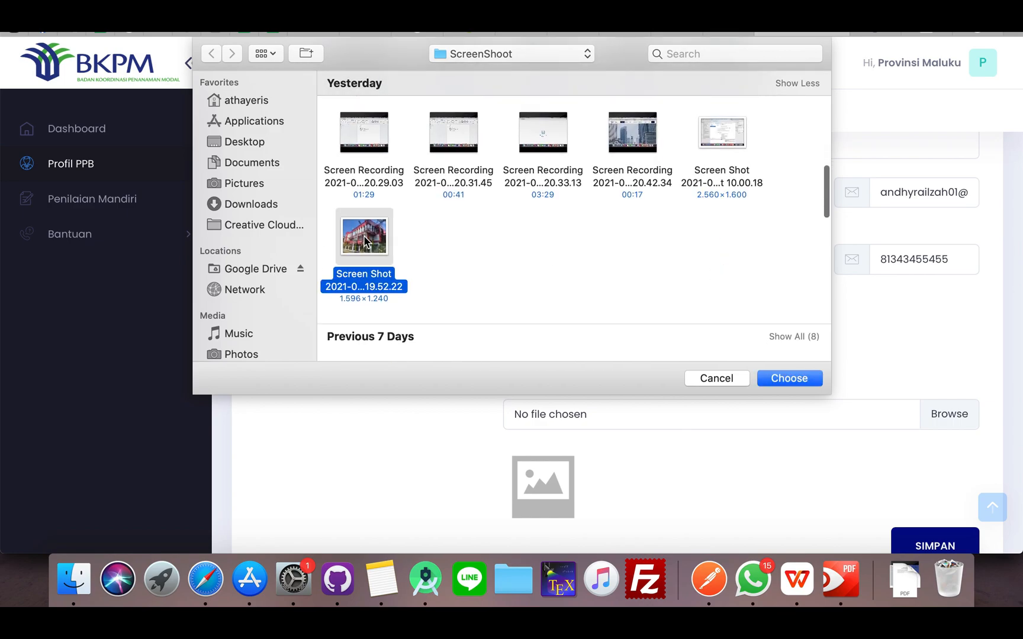
pyautogui.click(789, 378)
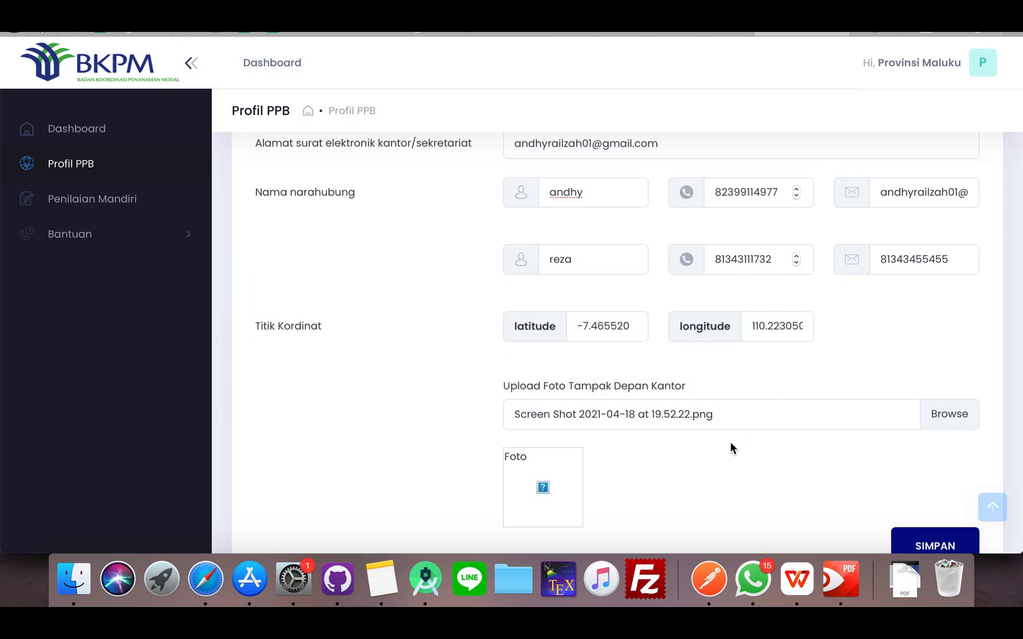
pyautogui.scroll(-5, 626, 472)
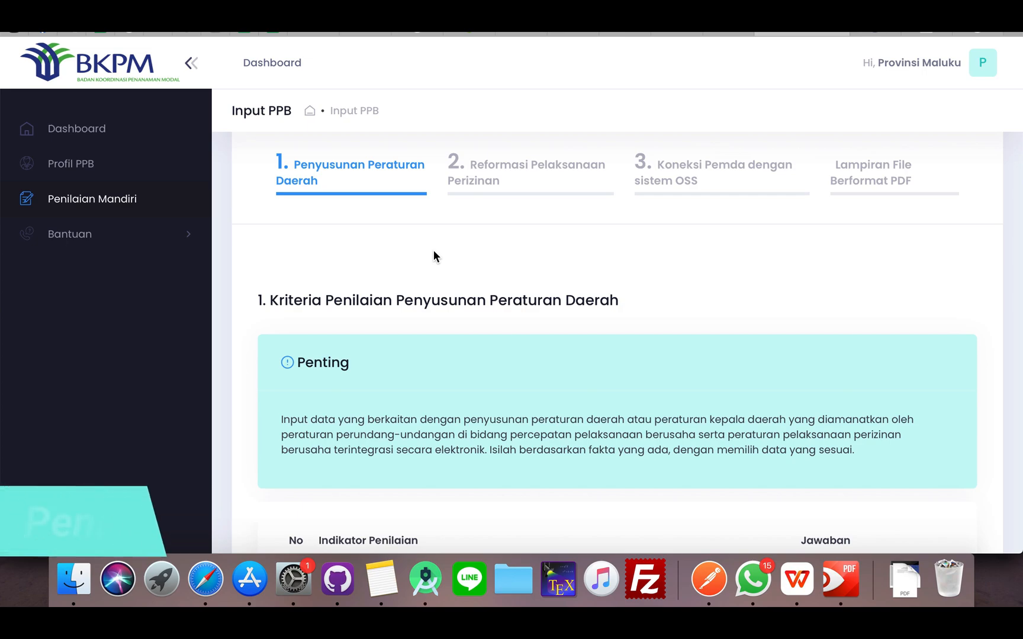
# Read the Penting note and the indicator table of the Penyusunan Peraturan Daerah criteria in Penilaian Mandiri
pyautogui.scroll(1, 409, 250)
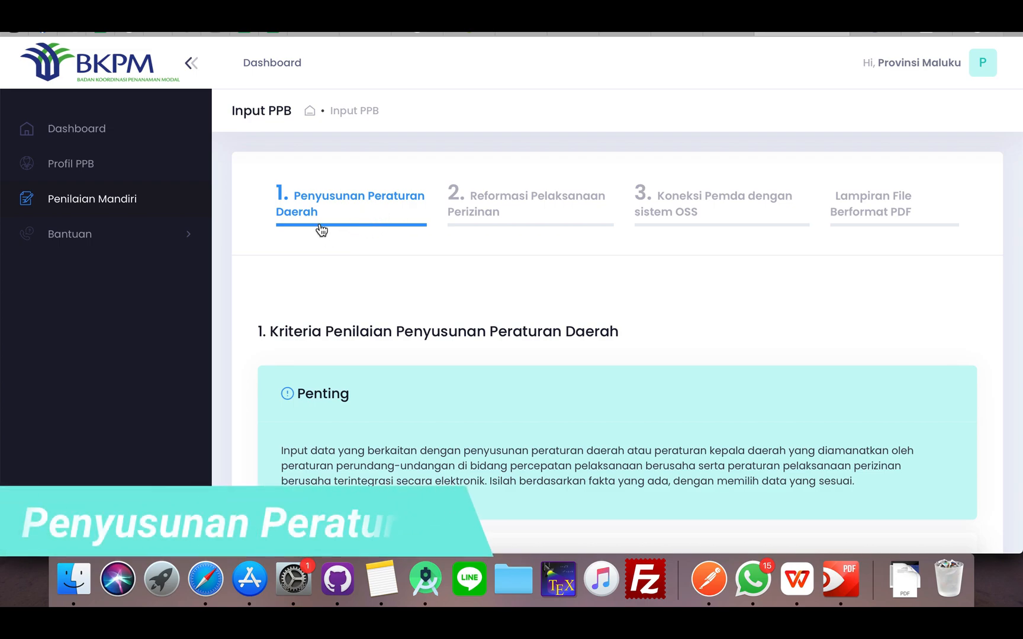
pyautogui.scroll(-3, 376, 290)
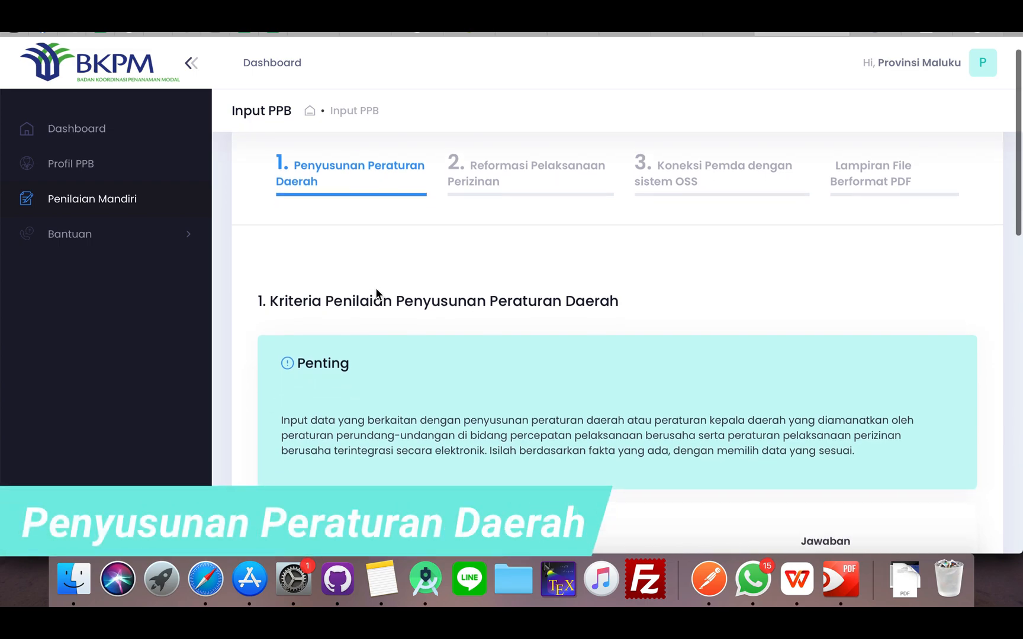
pyautogui.scroll(-1, 376, 290)
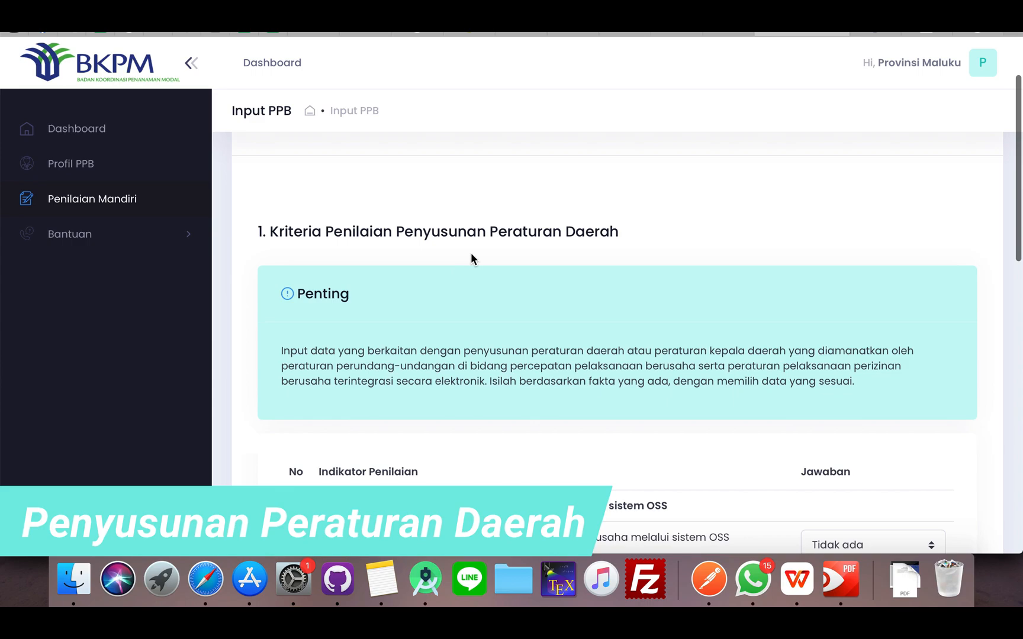
pyautogui.scroll(-1, 378, 332)
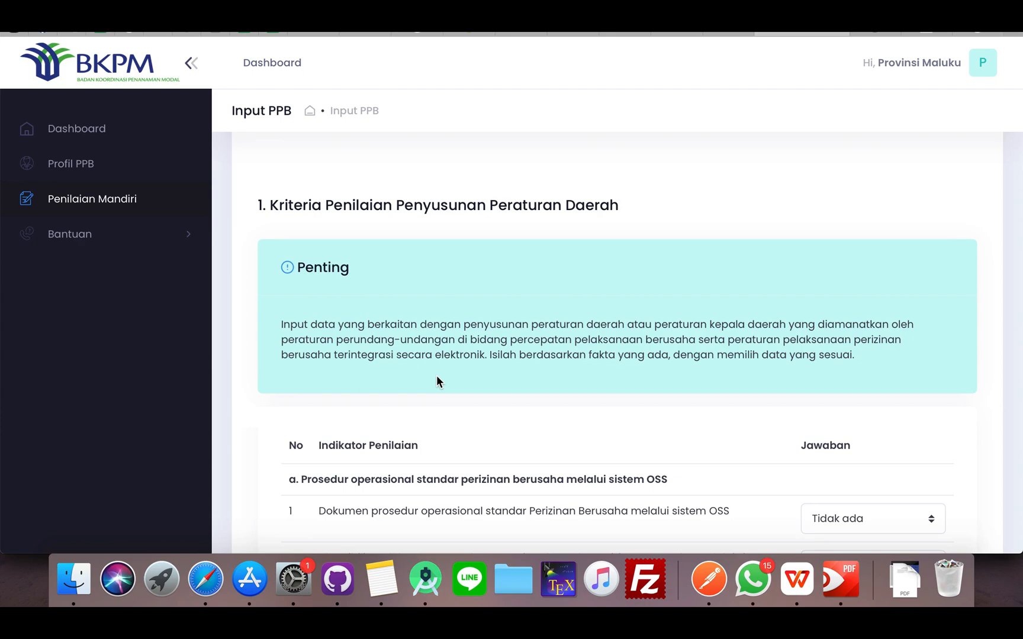
pyautogui.scroll(-1, 436, 377)
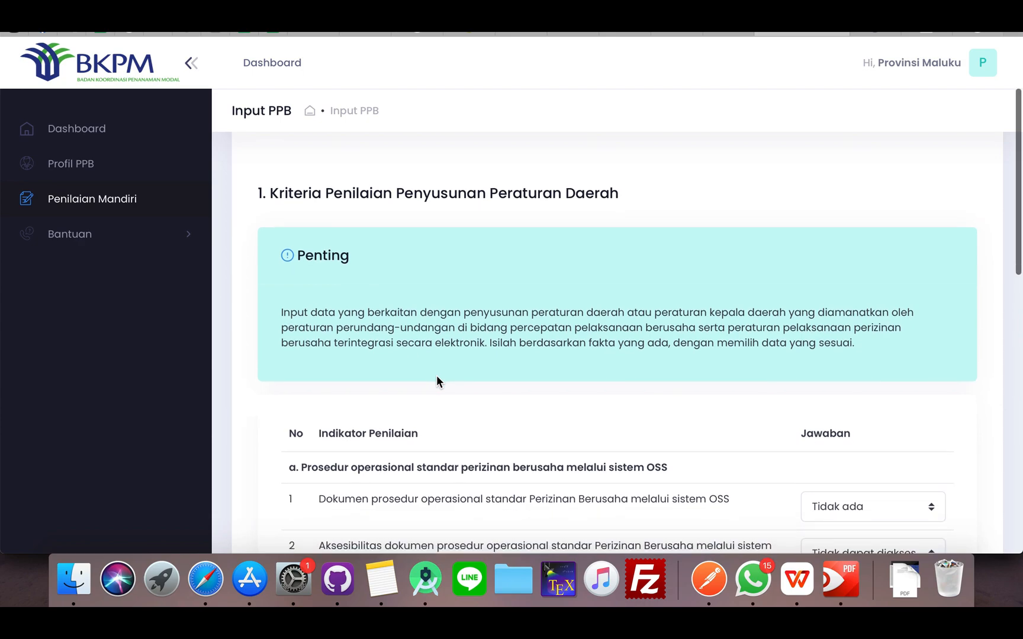
pyautogui.scroll(-1, 436, 376)
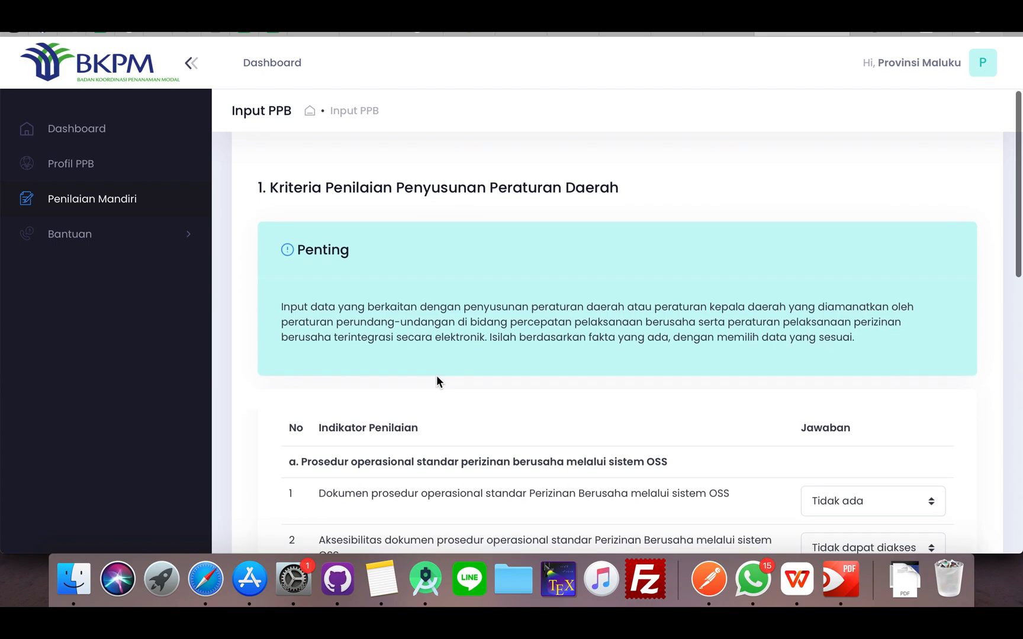
pyautogui.scroll(-1, 437, 376)
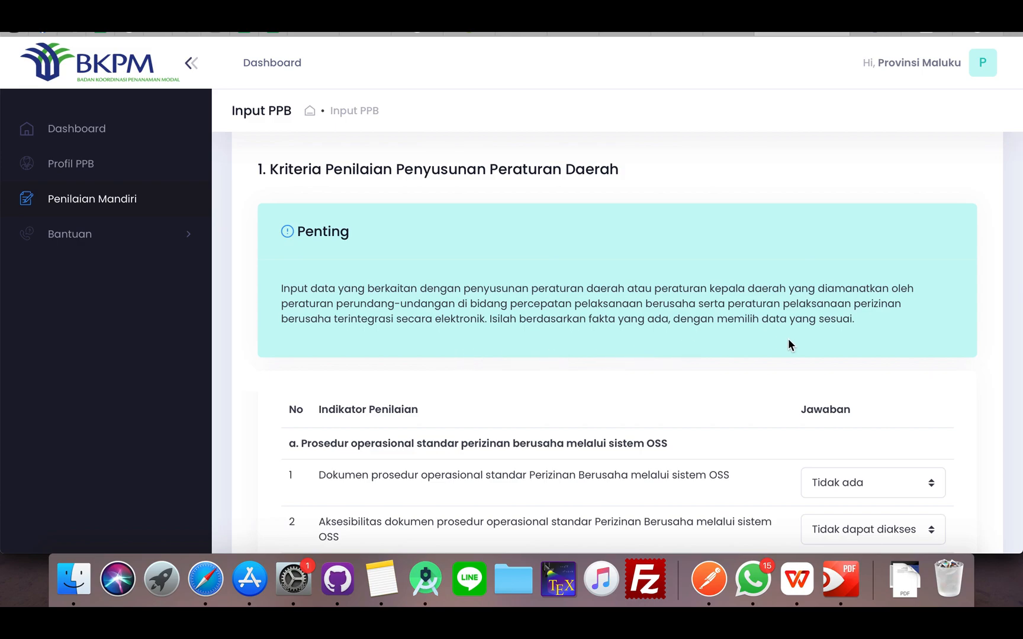
pyautogui.scroll(-3, 699, 375)
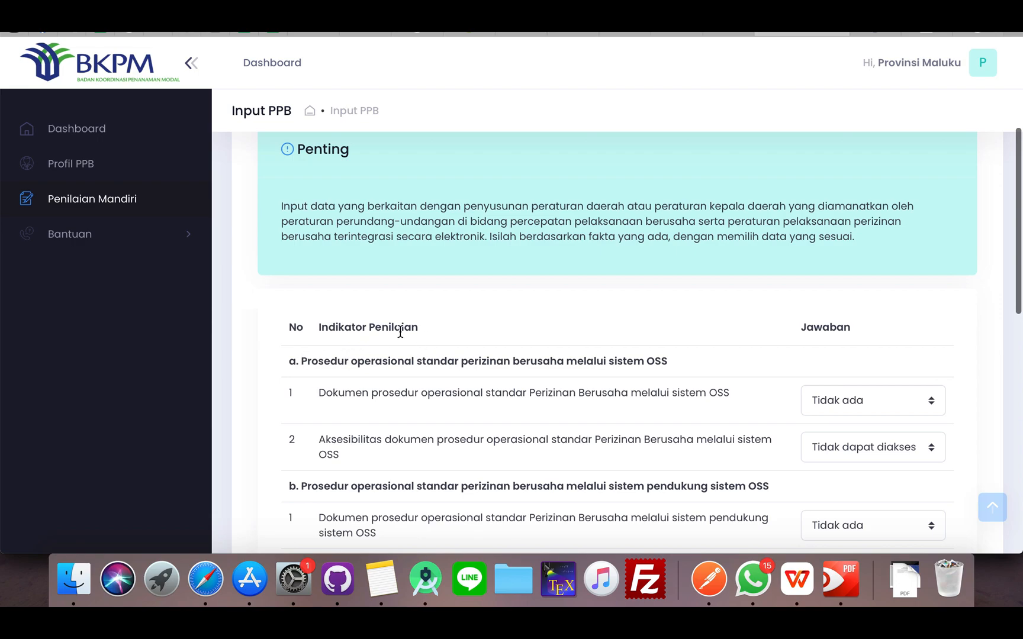
# In section a on OSS operating procedures, answer indicator 1 with Ada lengkap and indicator 2 with Dapat diakses publik
pyautogui.scroll(-2, 340, 380)
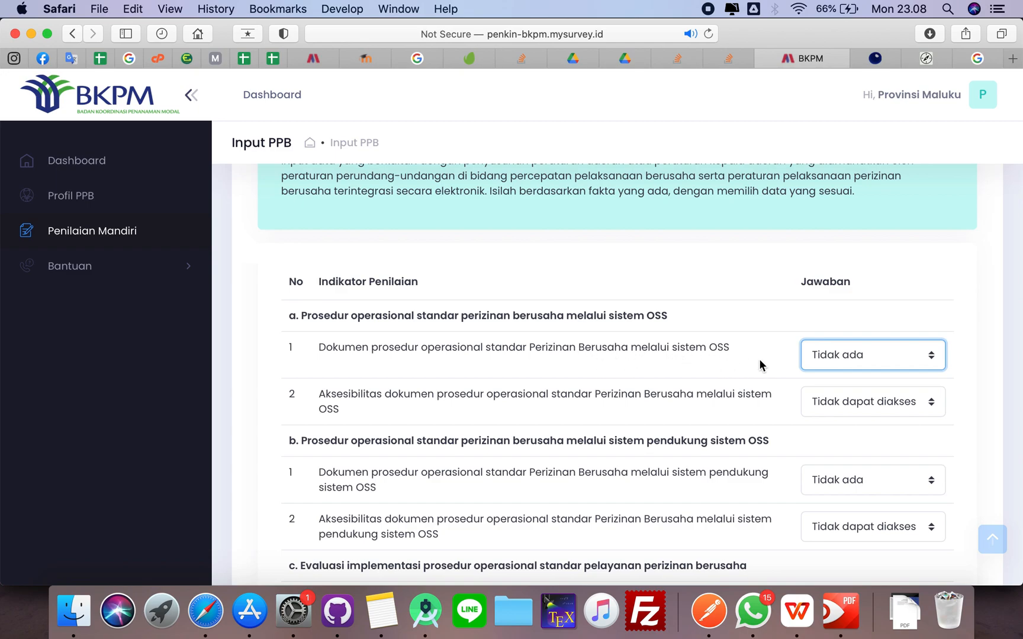
pyautogui.click(817, 362)
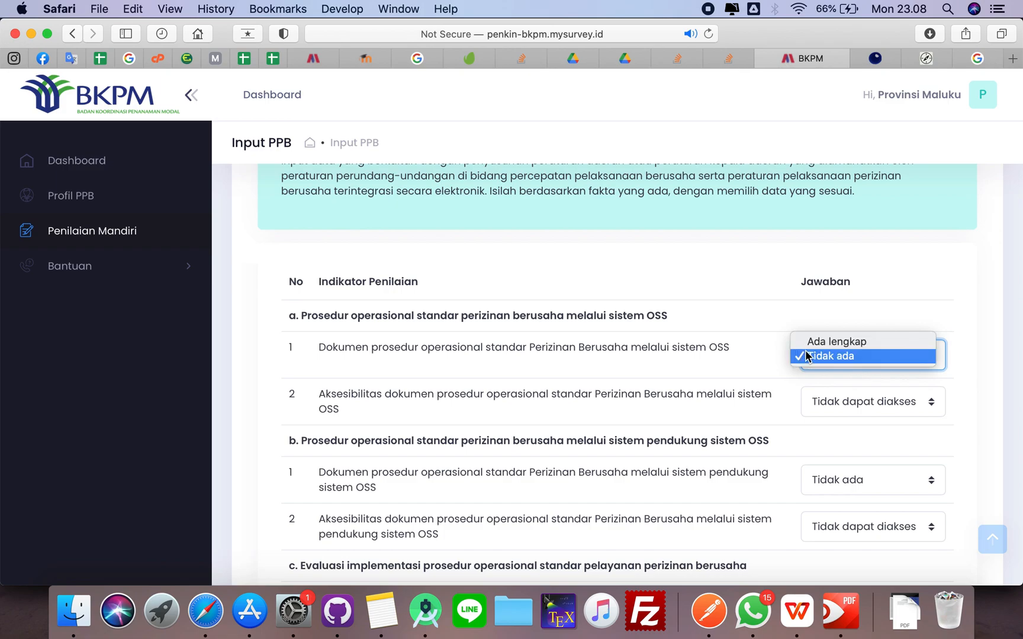
pyautogui.click(808, 343)
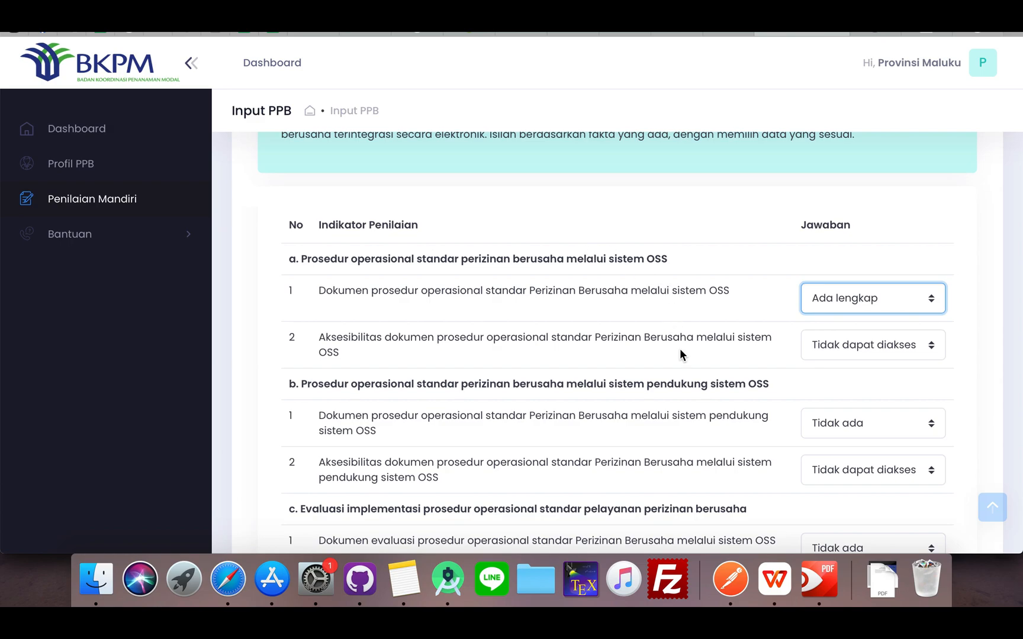
pyautogui.click(827, 349)
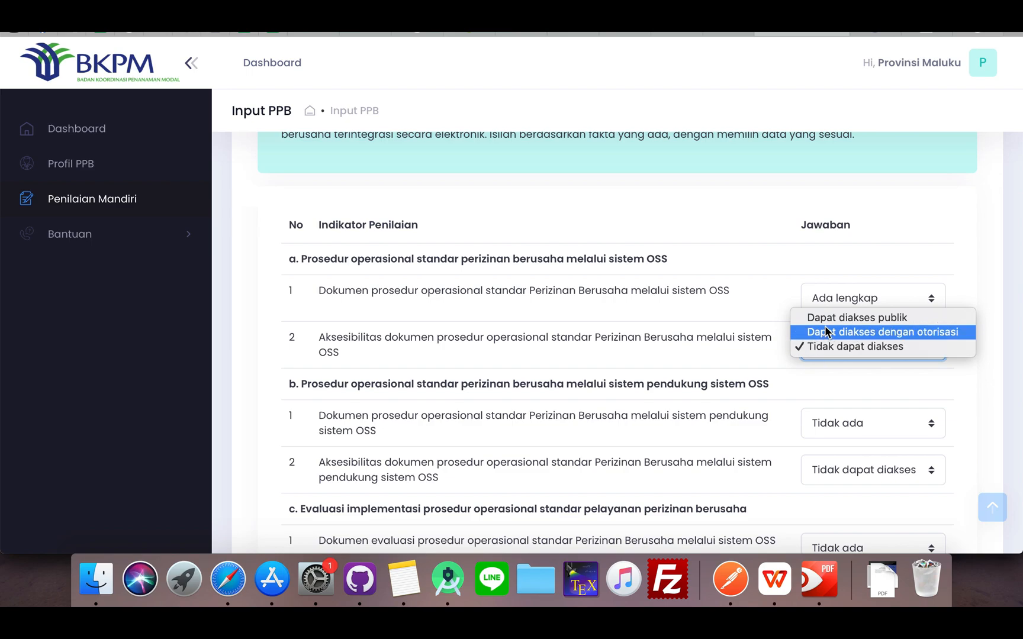
pyautogui.click(824, 324)
# In section b on the OSS supporting system, answer indicator 1 with Ada and indicator 2 with Dapat diakses publik
pyautogui.scroll(-3, 776, 370)
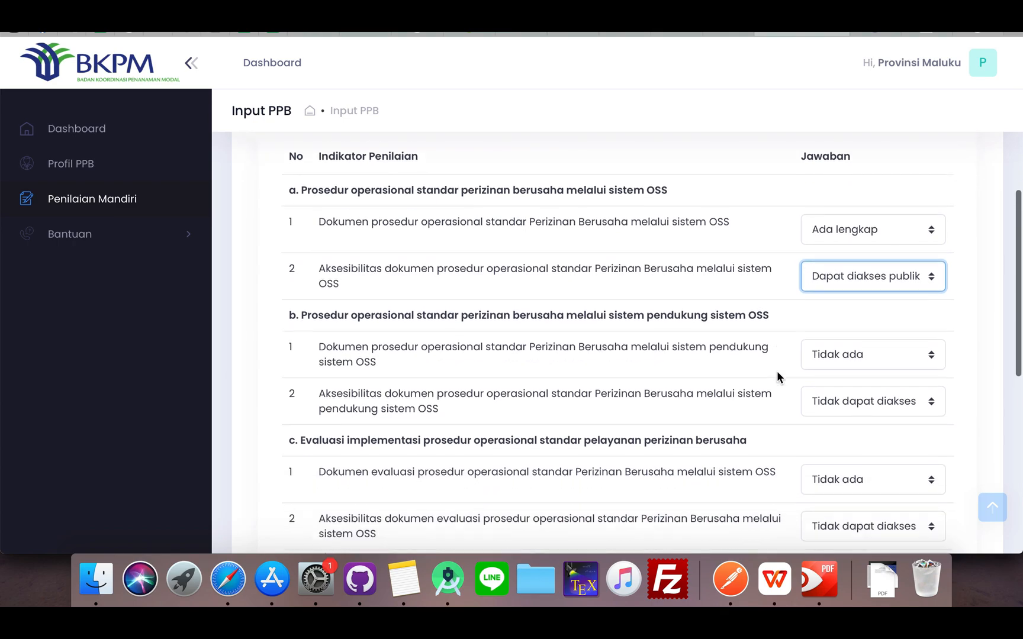
pyautogui.scroll(-1, 776, 370)
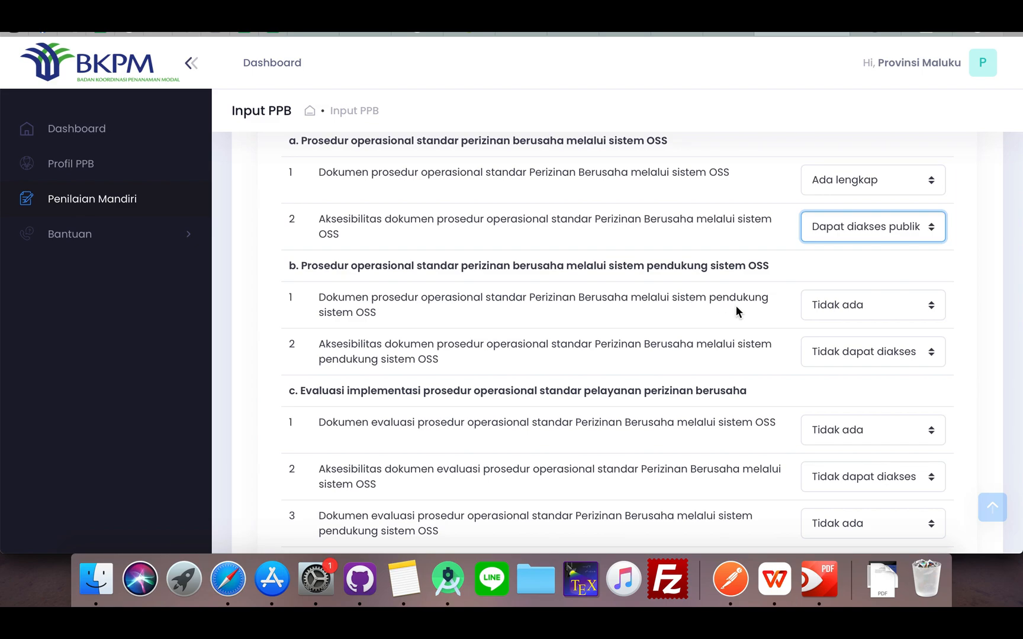
pyautogui.click(821, 308)
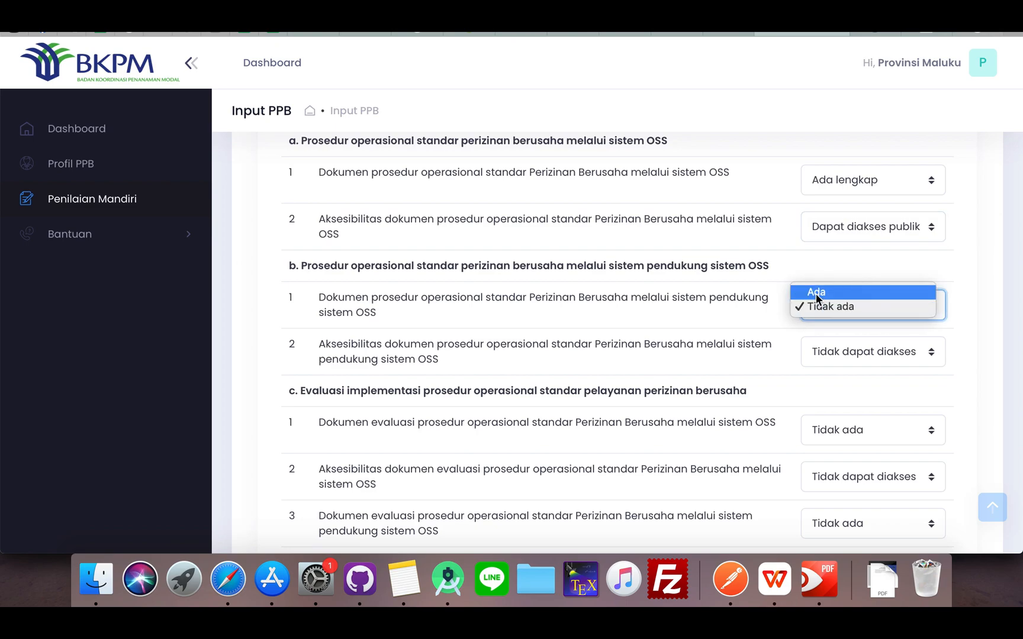
pyautogui.click(816, 293)
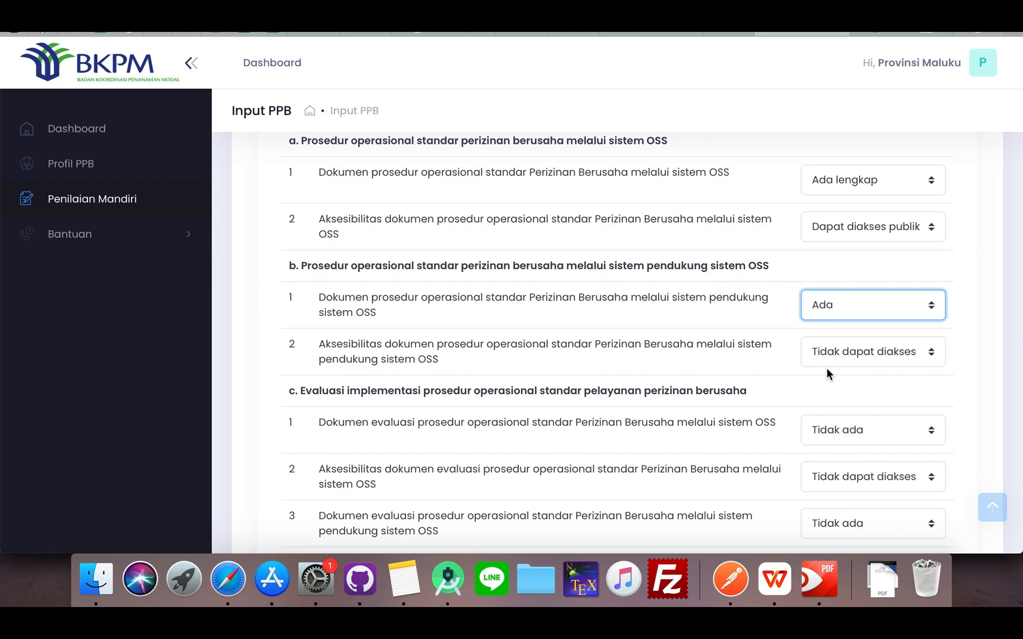
pyautogui.click(847, 351)
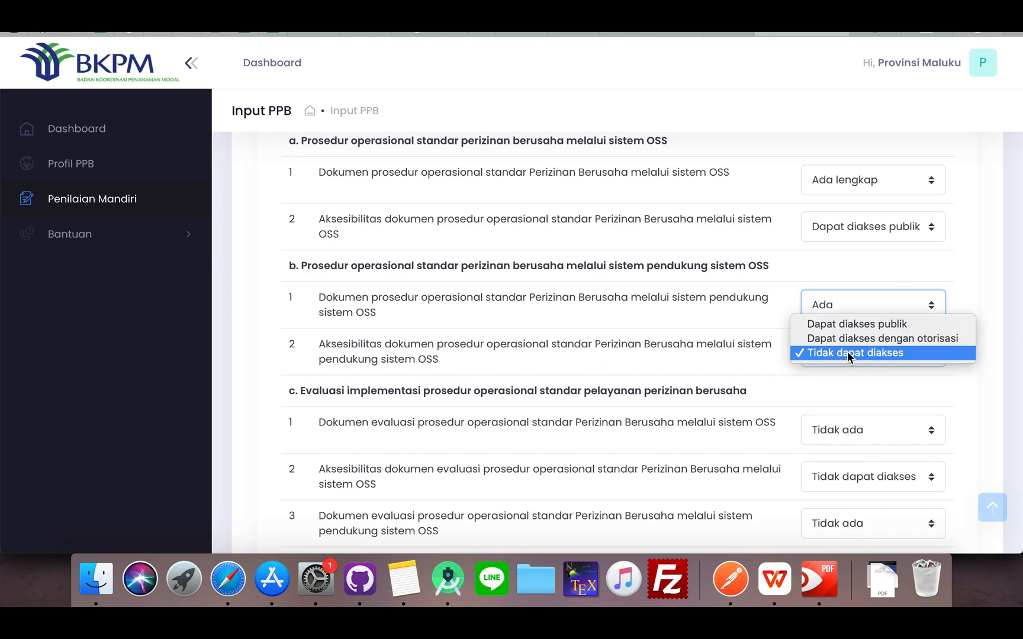
pyautogui.click(821, 324)
# In section c on evaluating the operating procedures, answer indicator 1 with Ada and indicator 2 with Dapat diakses publik
pyautogui.scroll(-2, 769, 364)
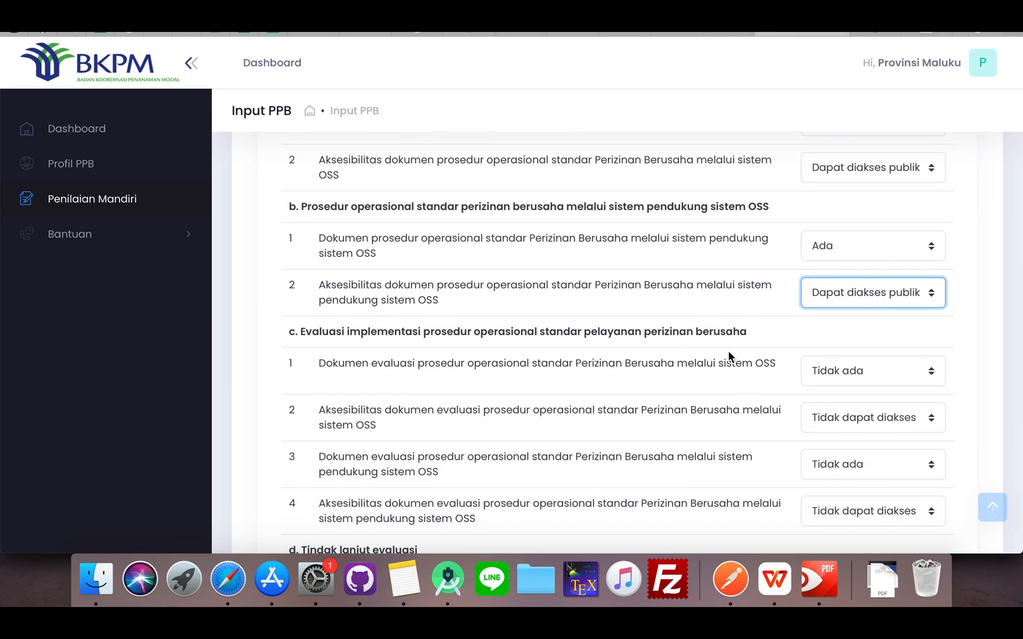
pyautogui.scroll(-2, 729, 355)
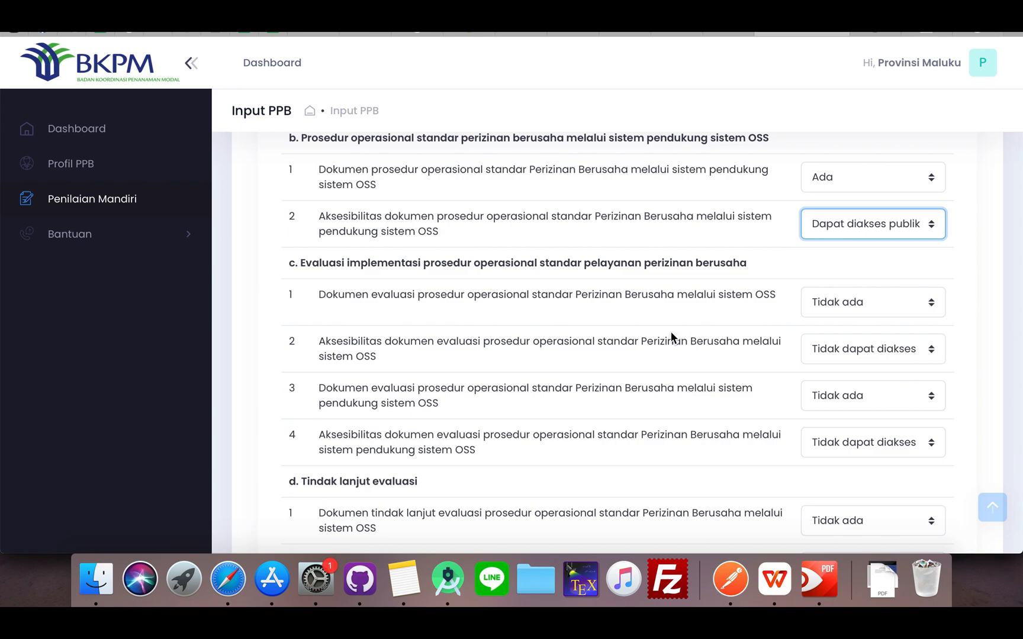
pyautogui.click(833, 306)
pyautogui.click(821, 288)
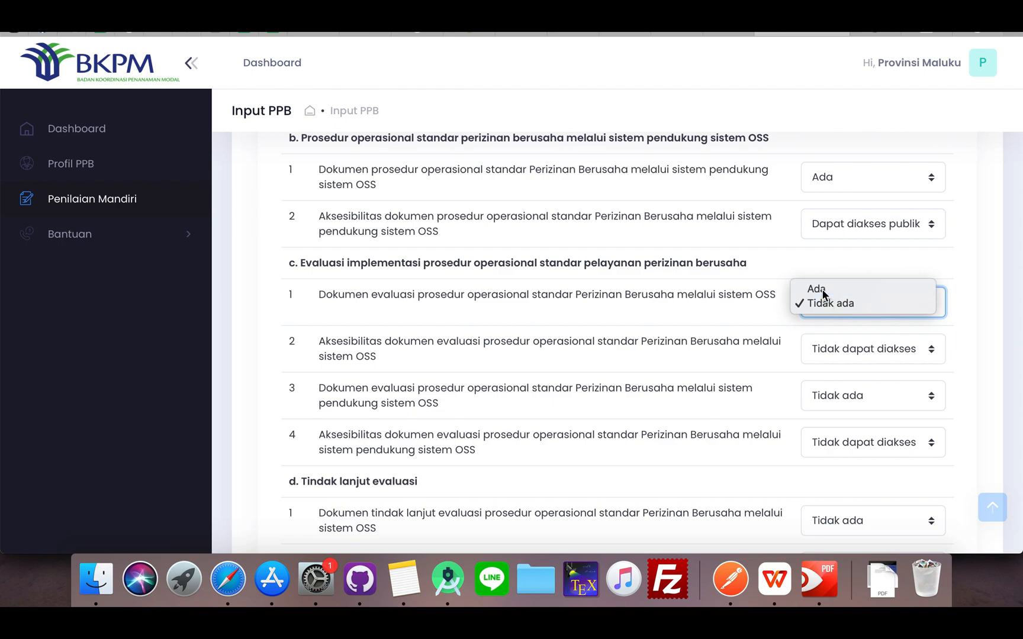
pyautogui.click(835, 338)
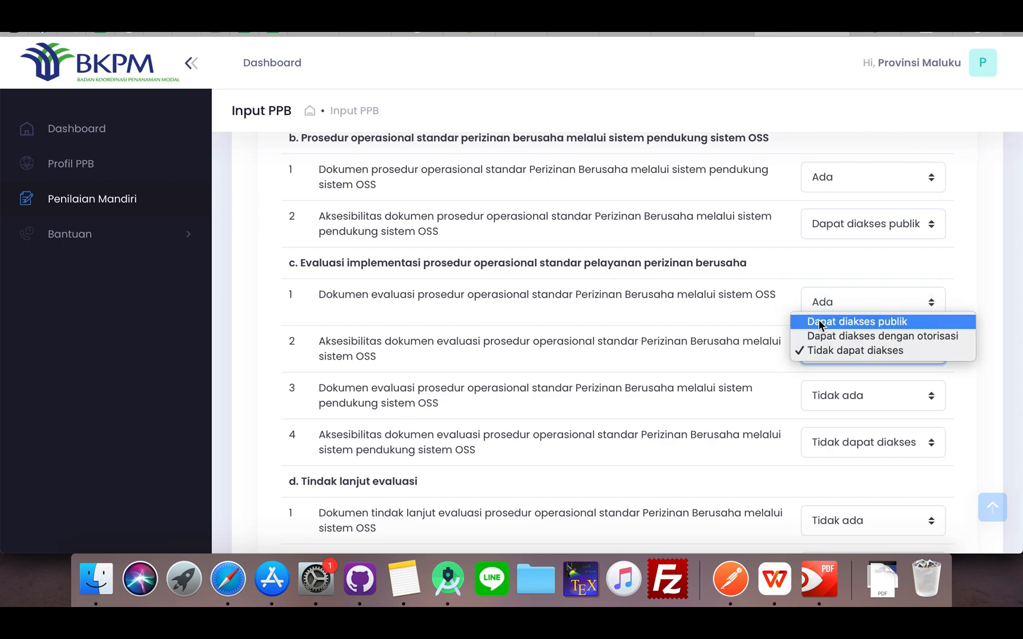
pyautogui.click(779, 303)
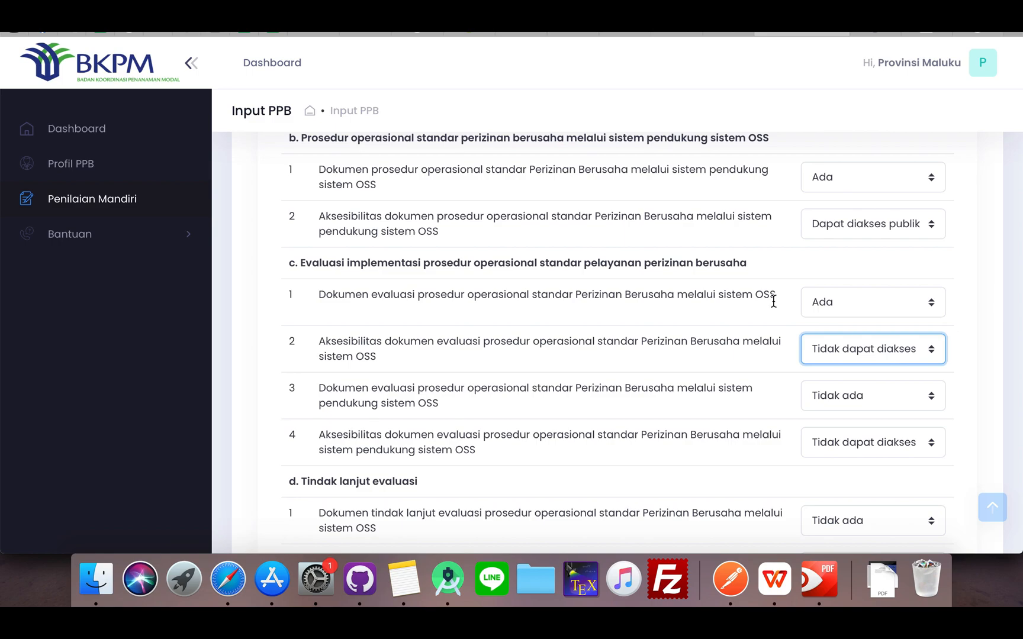
pyautogui.click(819, 306)
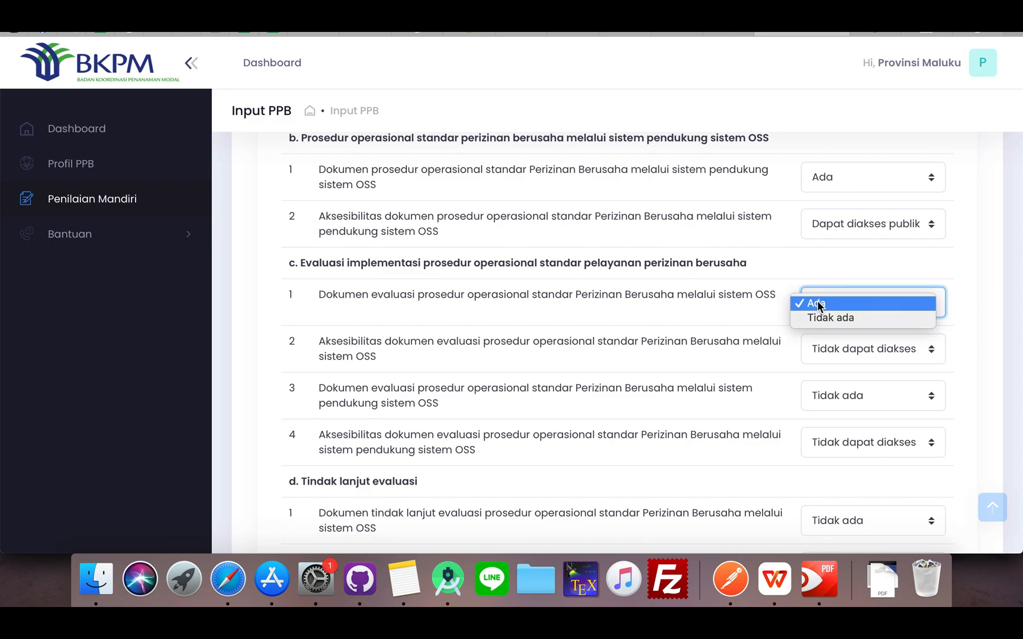
pyautogui.click(817, 299)
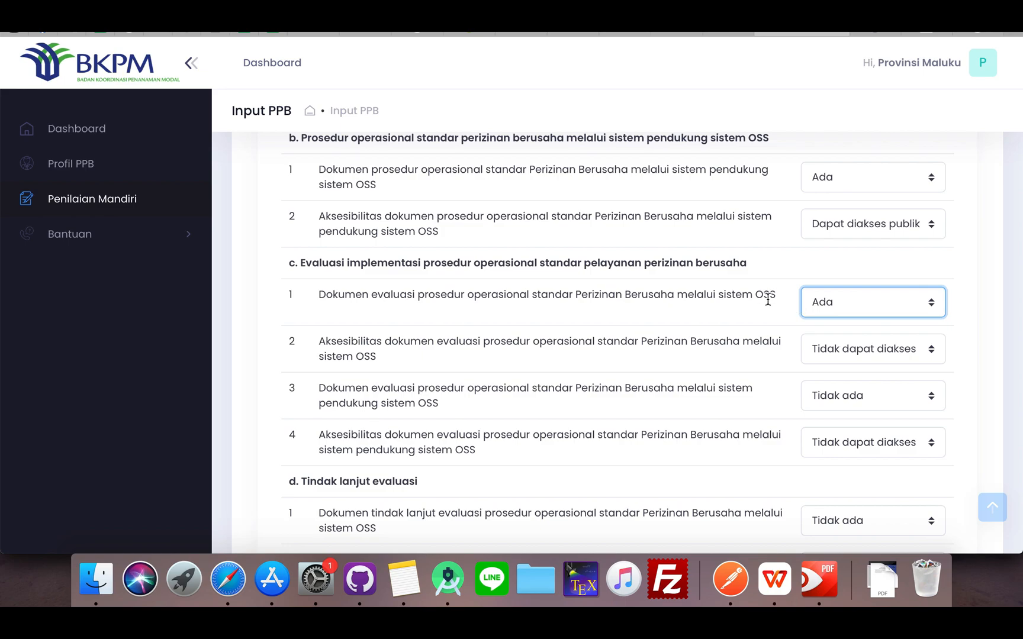
pyautogui.click(826, 314)
pyautogui.click(826, 314)
pyautogui.scroll(-1, 710, 337)
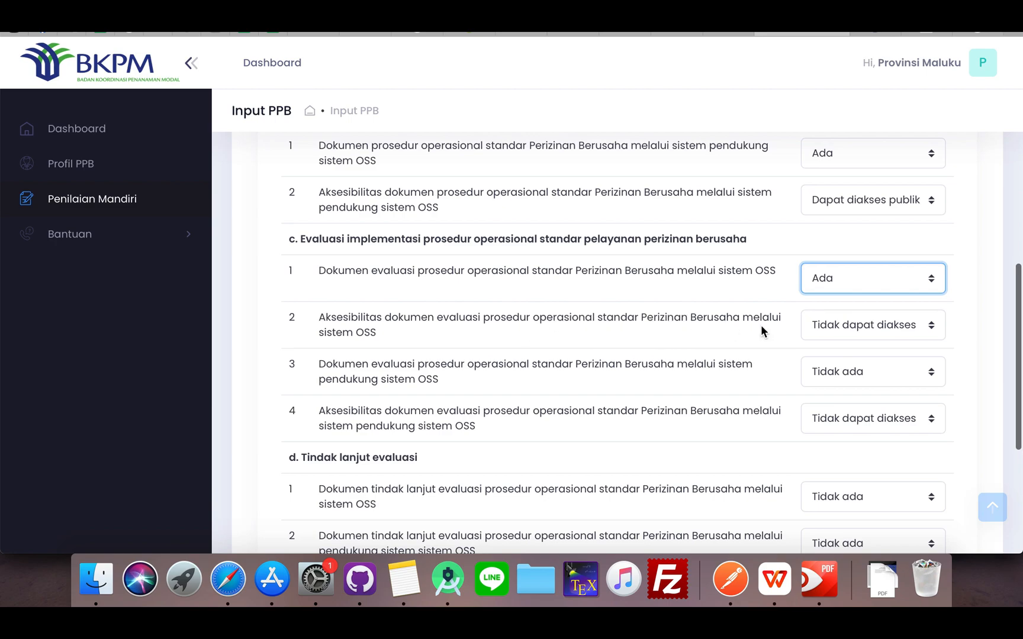
pyautogui.click(820, 331)
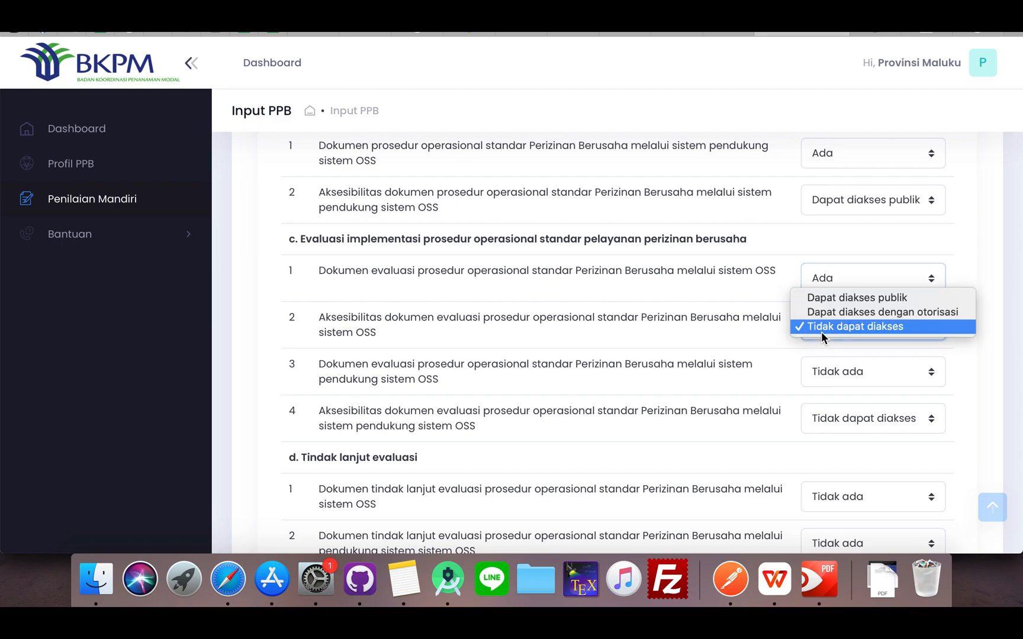
pyautogui.click(807, 300)
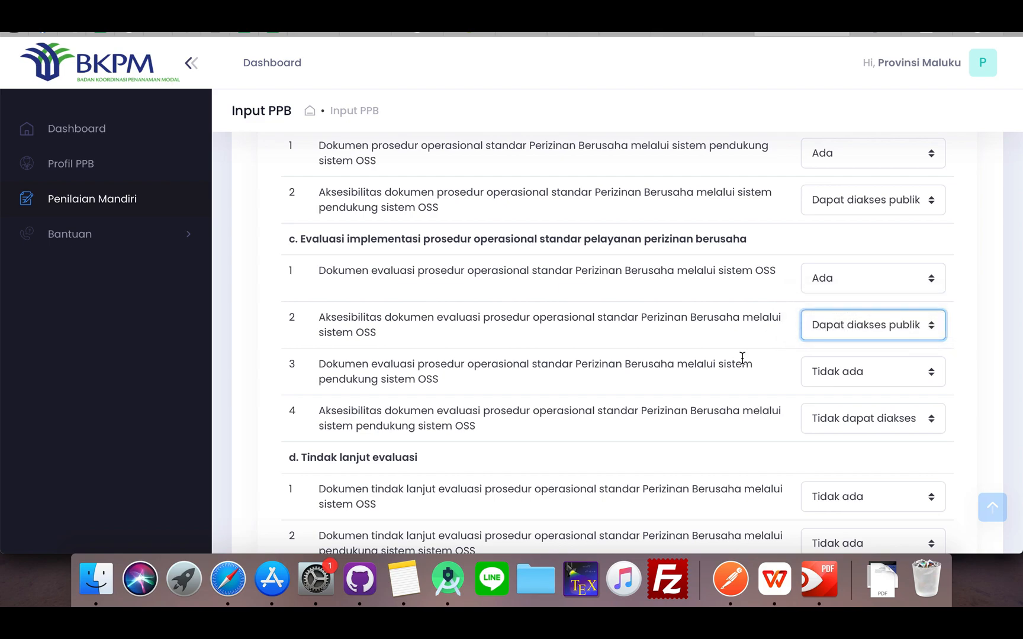
# In section c, answer indicator 3 on the supporting-system evaluation document with Ada and indicator 4 with Dapat diakses publik
pyautogui.scroll(-5, 741, 357)
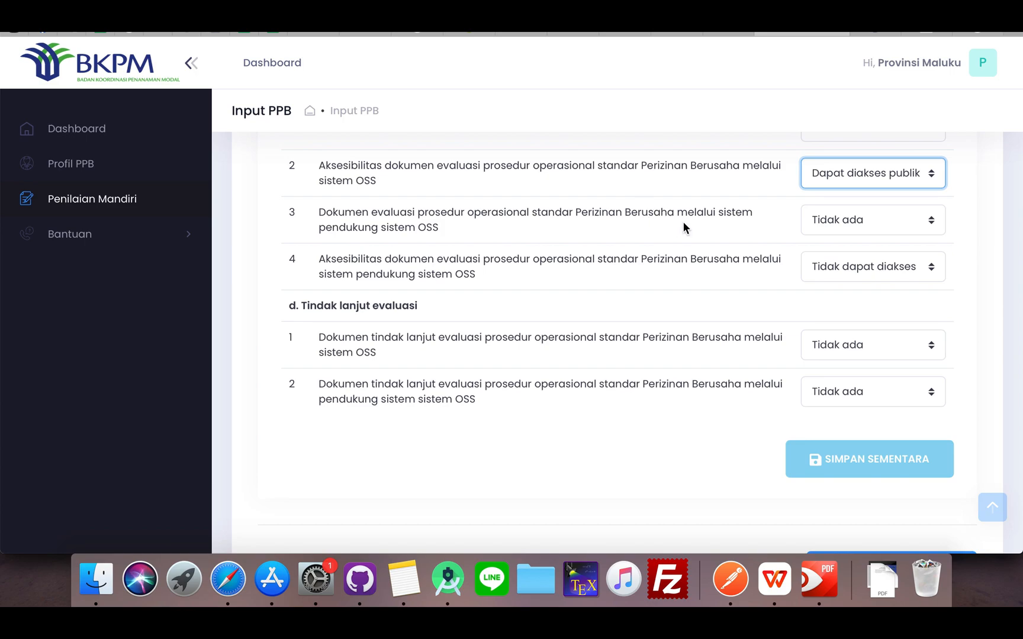
pyautogui.click(824, 219)
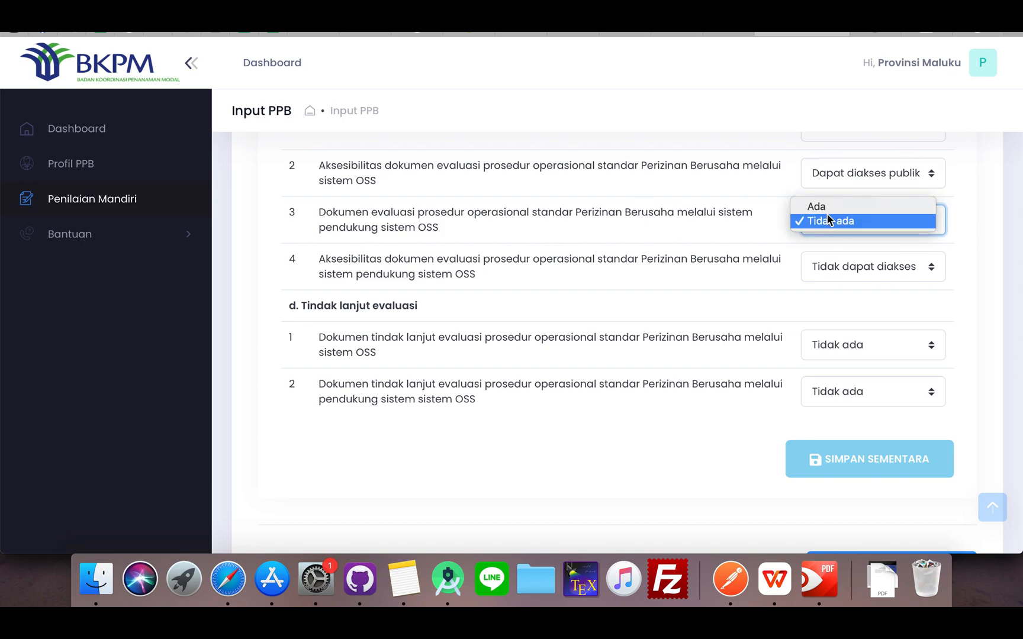
pyautogui.click(808, 207)
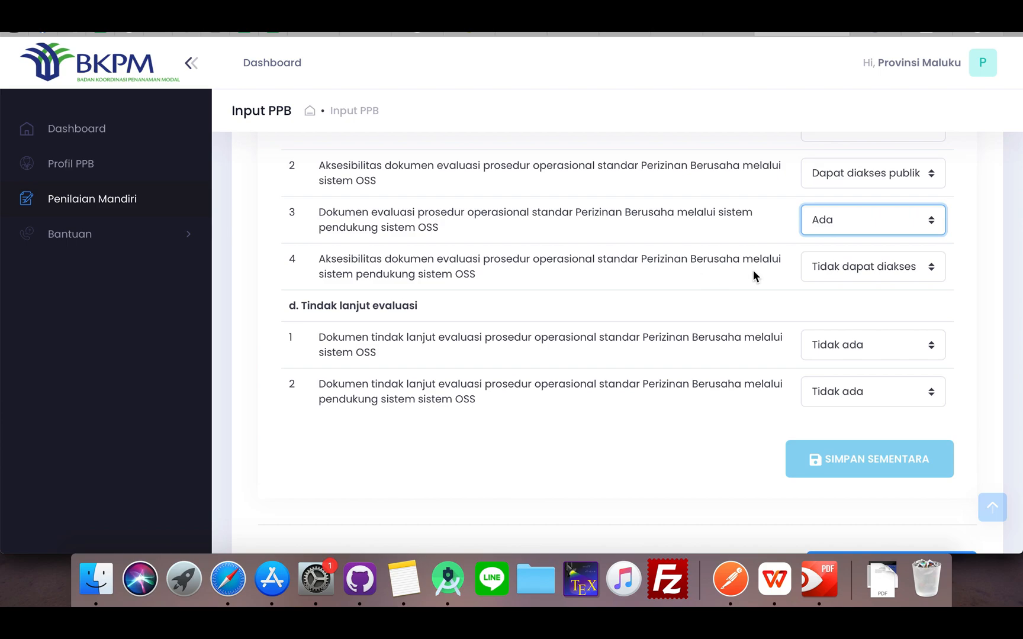
pyautogui.click(820, 268)
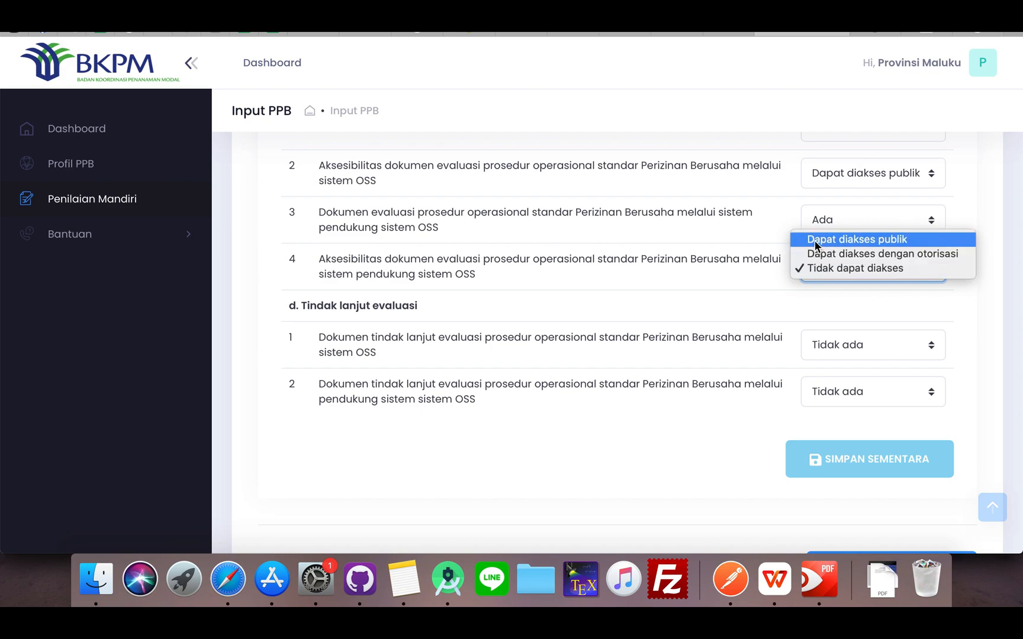
pyautogui.click(814, 240)
# In section d, Tindak lanjut evaluasi, answer both follow-up document indicators with Ada
pyautogui.scroll(-1, 772, 284)
pyautogui.scroll(-3, 772, 285)
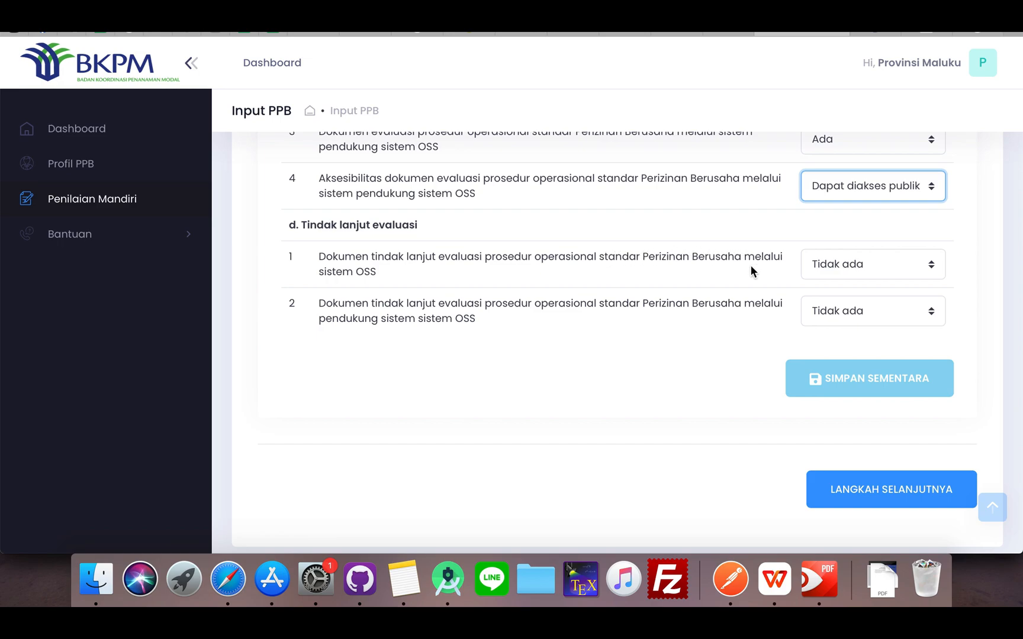
pyautogui.click(820, 265)
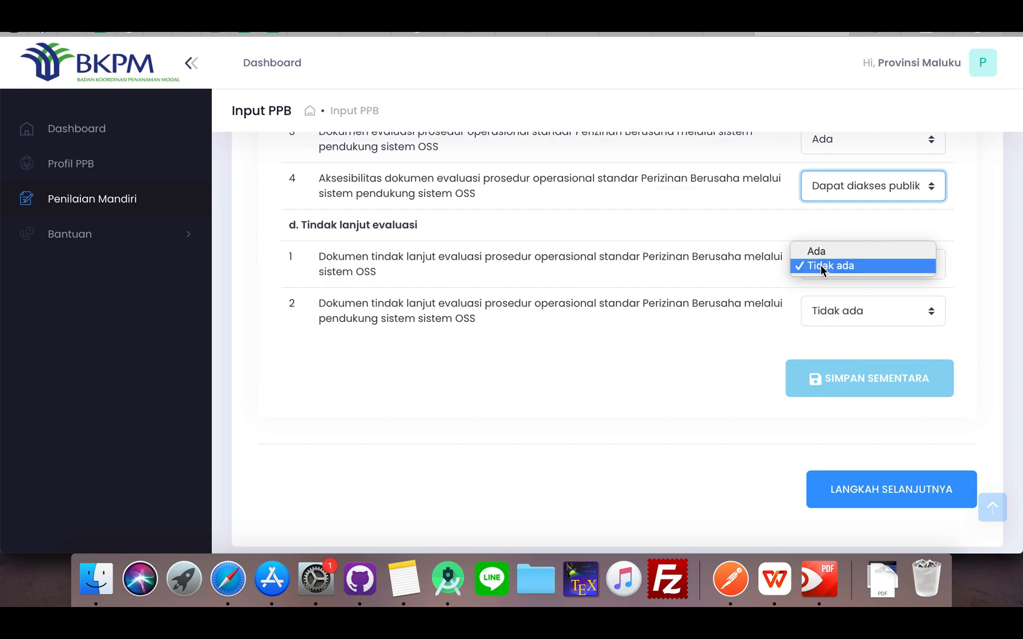
pyautogui.click(816, 253)
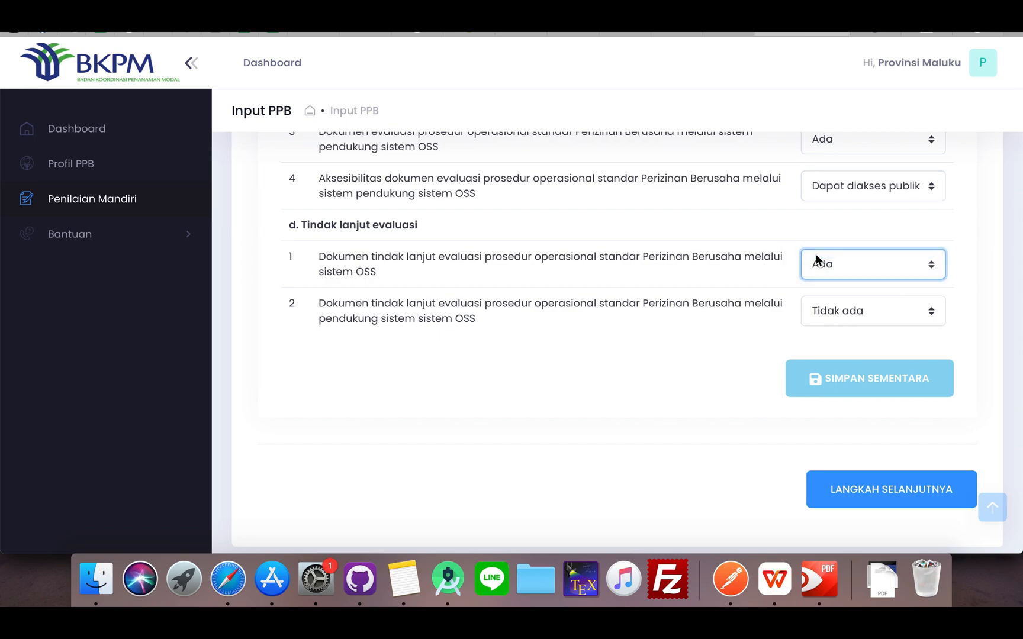
pyautogui.click(817, 263)
pyautogui.click(820, 267)
pyautogui.click(845, 319)
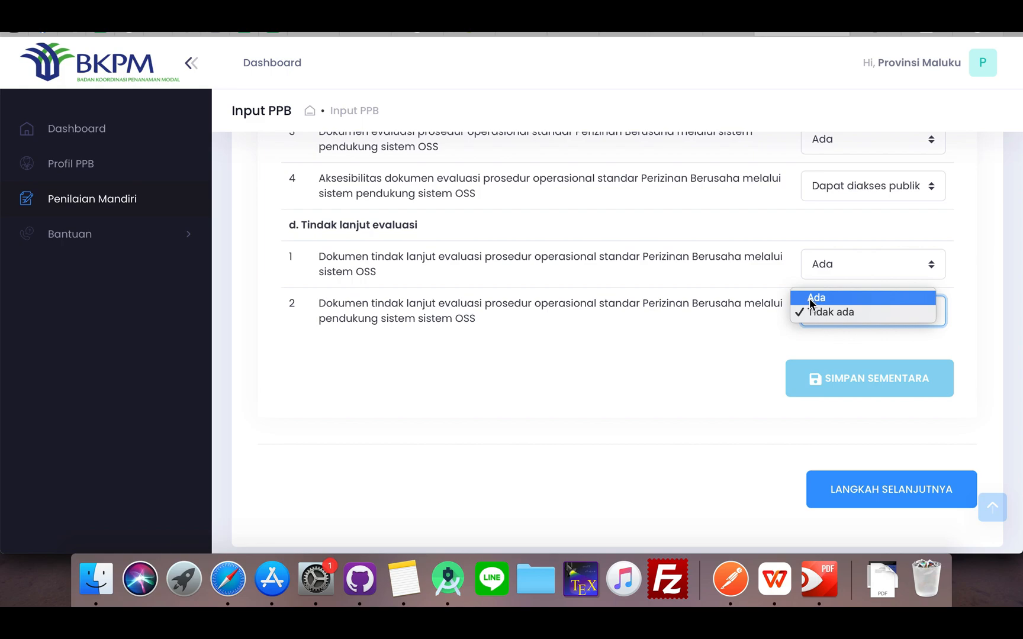
pyautogui.click(811, 298)
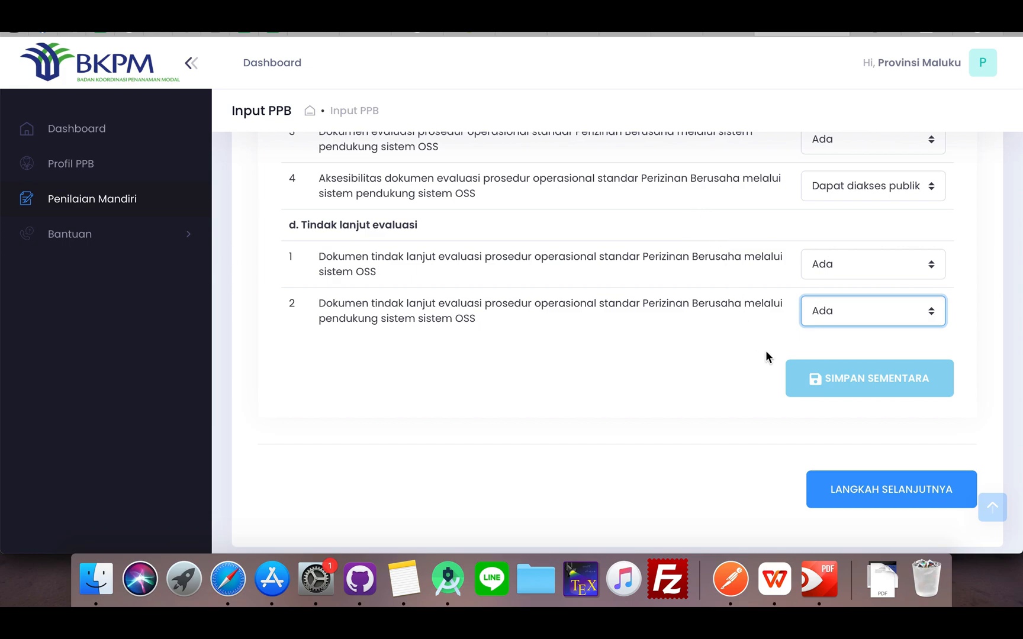
# Save the Penyusunan Peraturan Daerah answers temporarily and proceed to the Reformasi Pelaksanaan Perizinan criteria
pyautogui.click(822, 386)
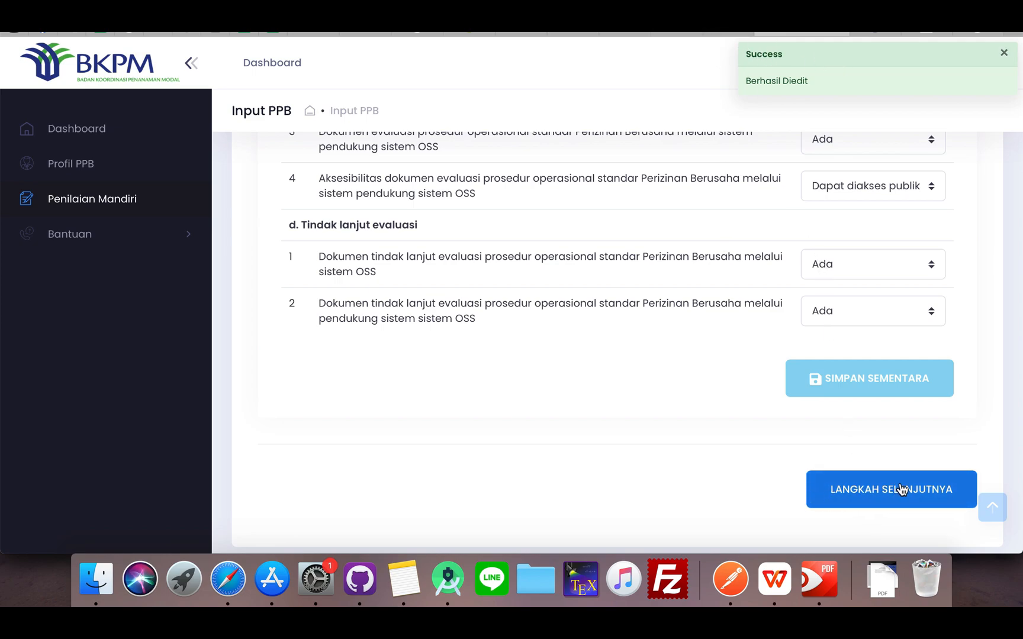
pyautogui.click(830, 495)
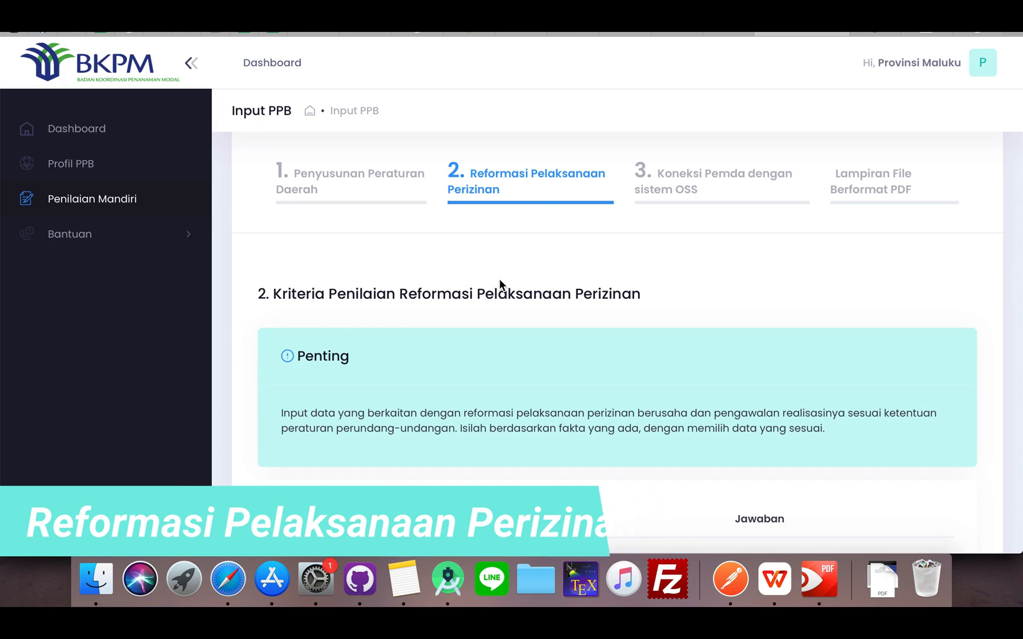
# In section a, Organisasi dan program kerja, answer indicator 1 on the availability of the internal technical team with Tersedia dengan SK
pyautogui.scroll(-3, 500, 284)
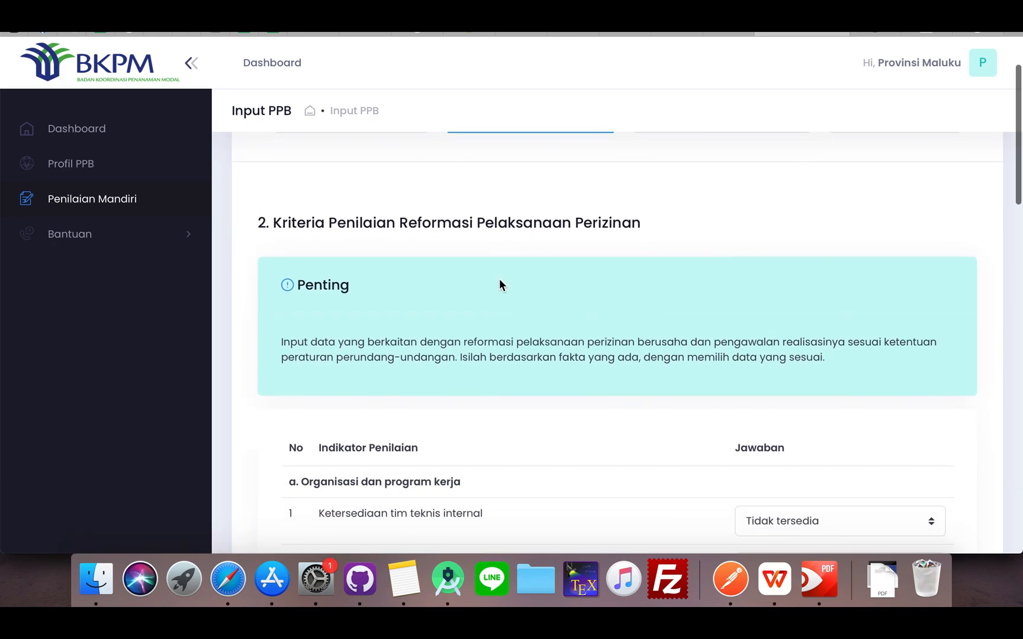
pyautogui.scroll(-3, 306, 371)
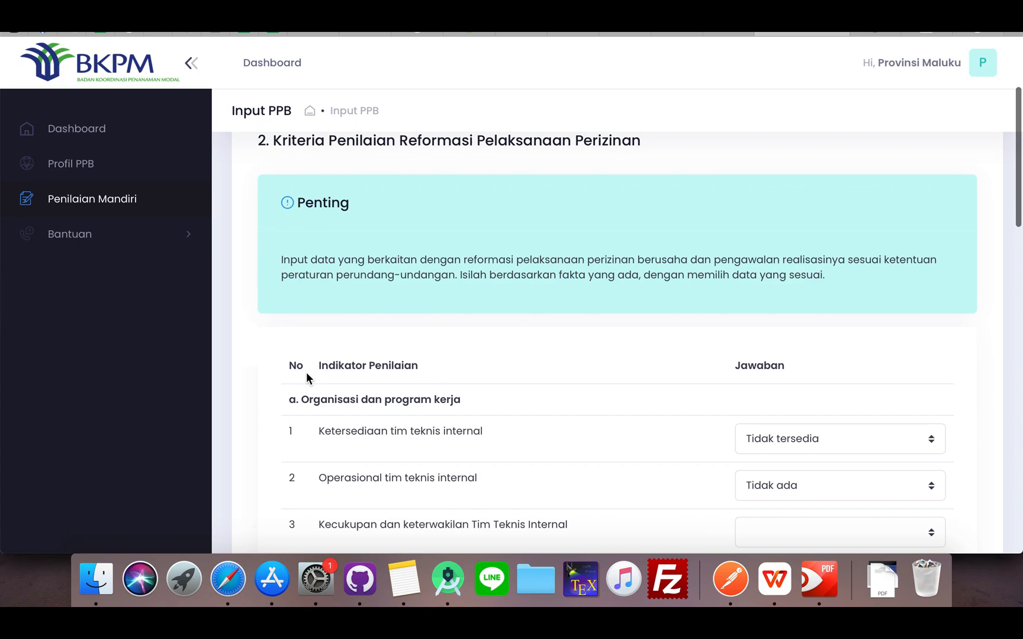
pyautogui.scroll(-1, 306, 377)
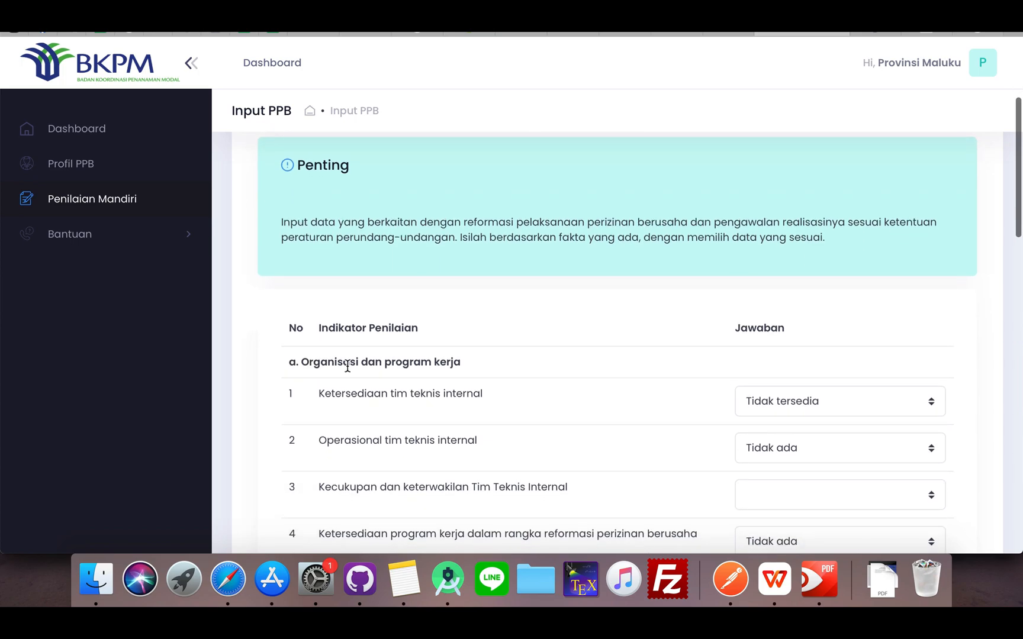
pyautogui.scroll(-2, 498, 396)
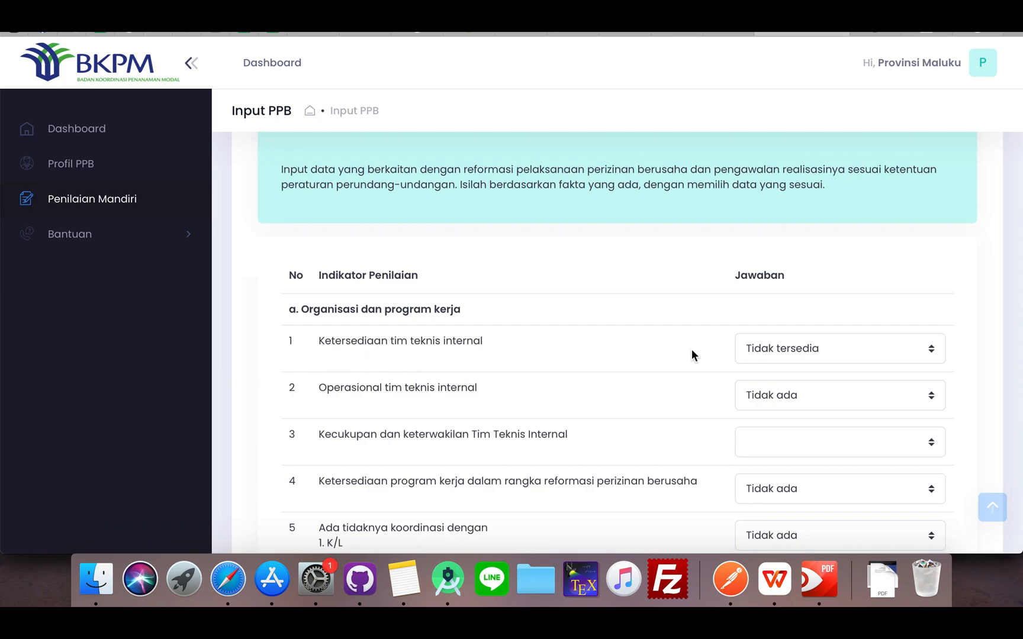
pyautogui.click(774, 352)
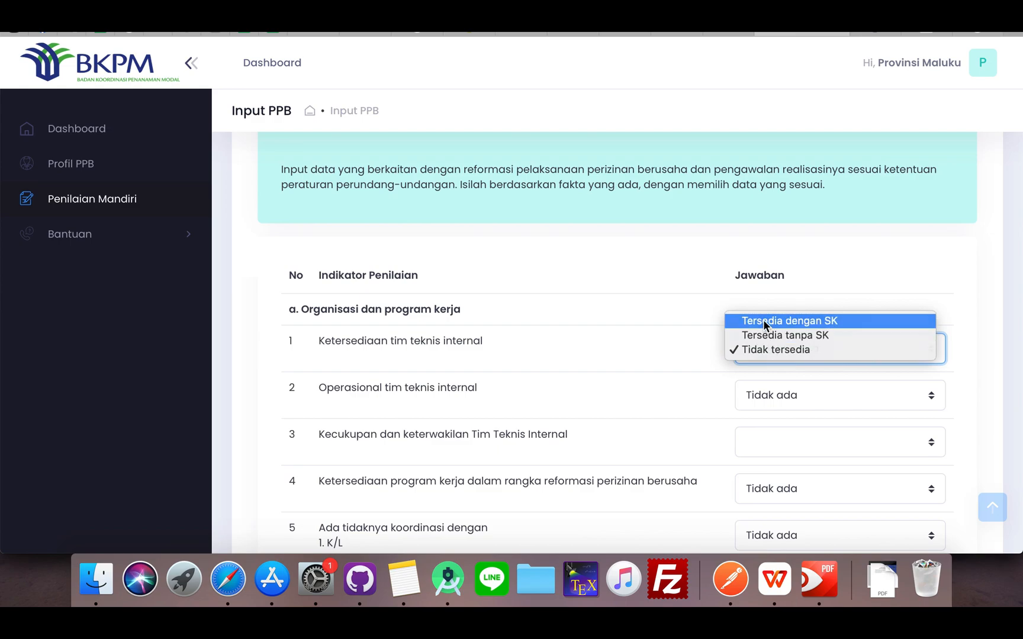
pyautogui.click(763, 321)
pyautogui.click(764, 353)
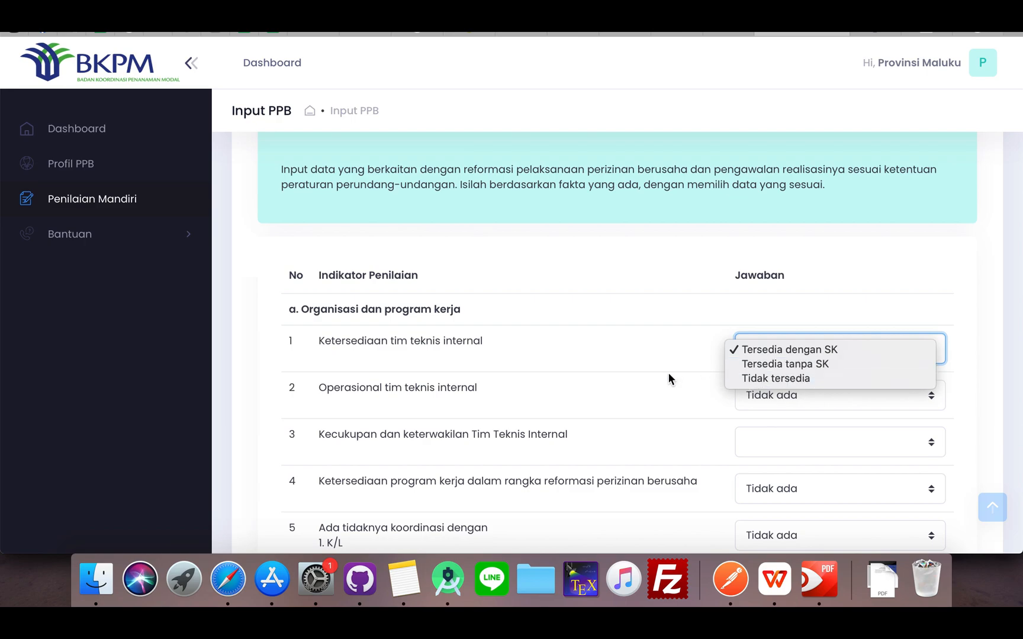
pyautogui.click(762, 351)
# Answer section a indicator 2, Operasional tim teknis internal, with Selama hari kerja
pyautogui.scroll(-2, 733, 384)
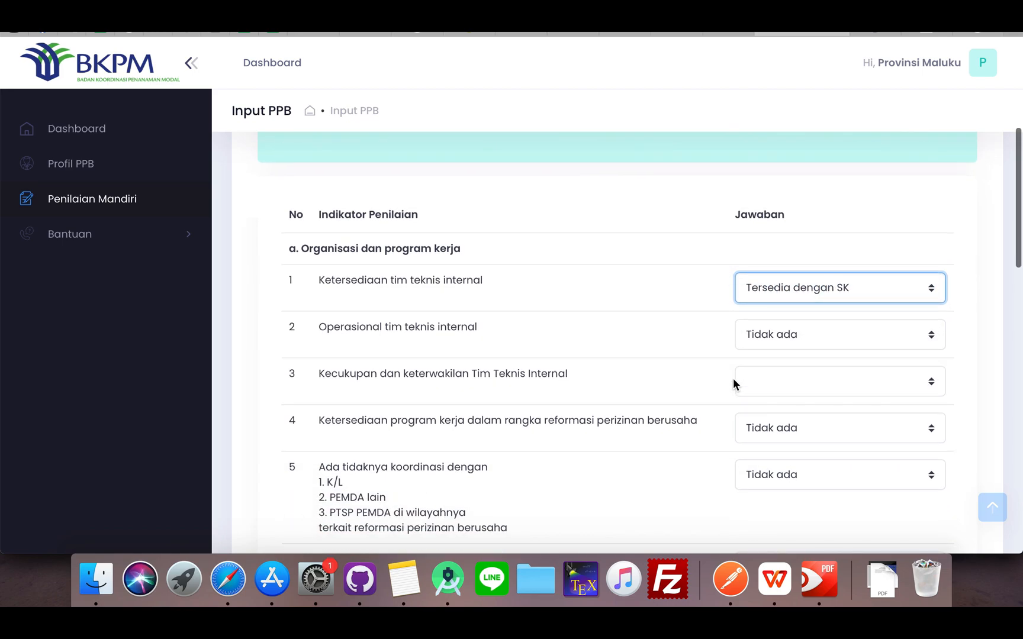
pyautogui.click(768, 338)
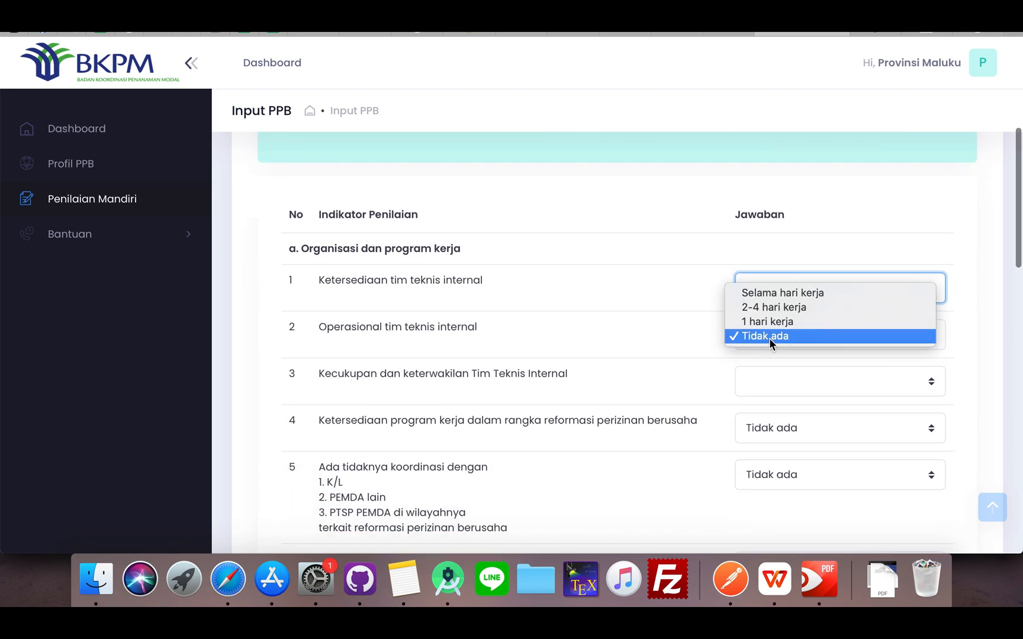
pyautogui.click(762, 292)
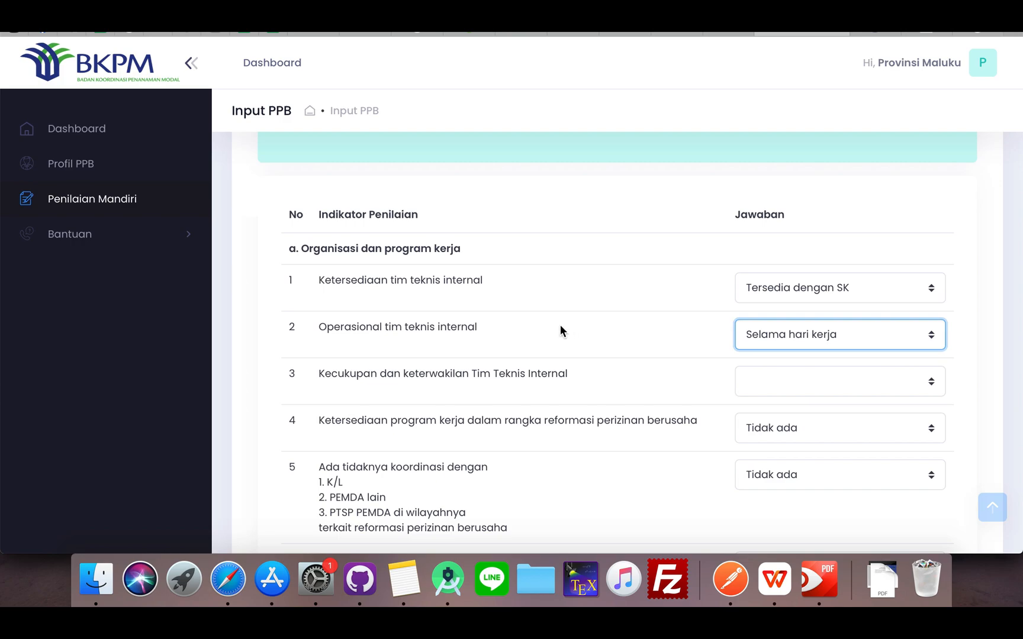
pyautogui.click(762, 338)
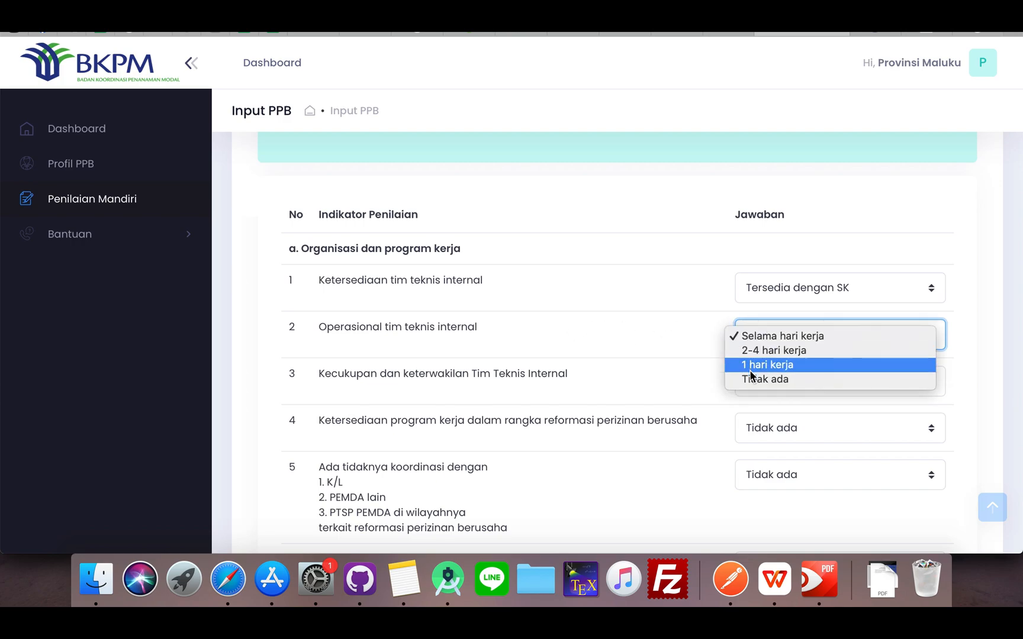
pyautogui.click(753, 335)
# In section b, Identifikasi peraturan perizinan berusaha, answer indicator 1 on identifying regulations that need reform with Ada dan rutin
pyautogui.scroll(-8, 688, 355)
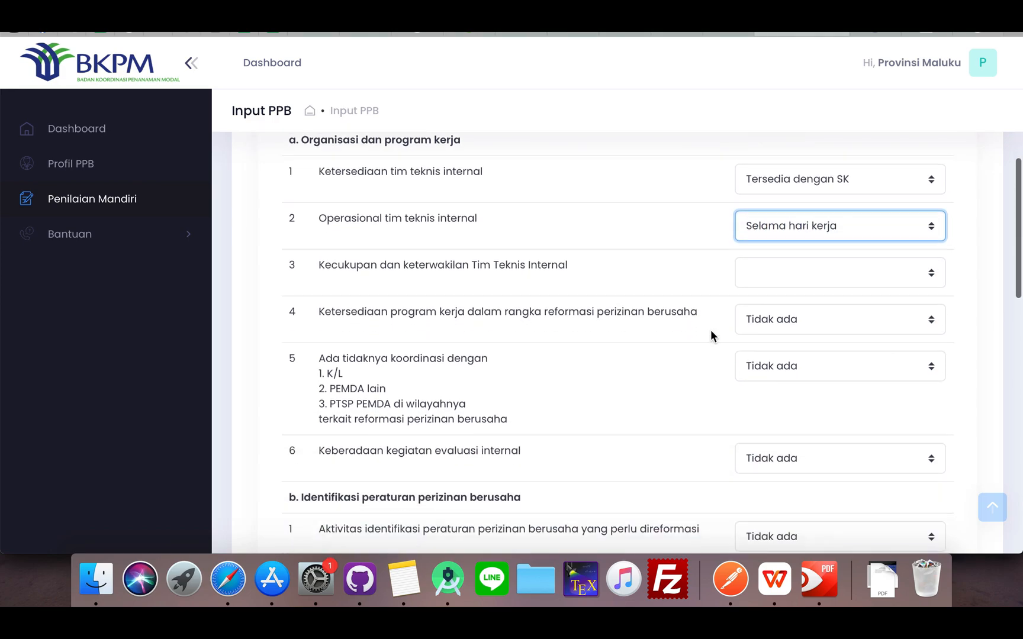
pyautogui.click(769, 296)
pyautogui.click(764, 268)
pyautogui.scroll(-4, 765, 402)
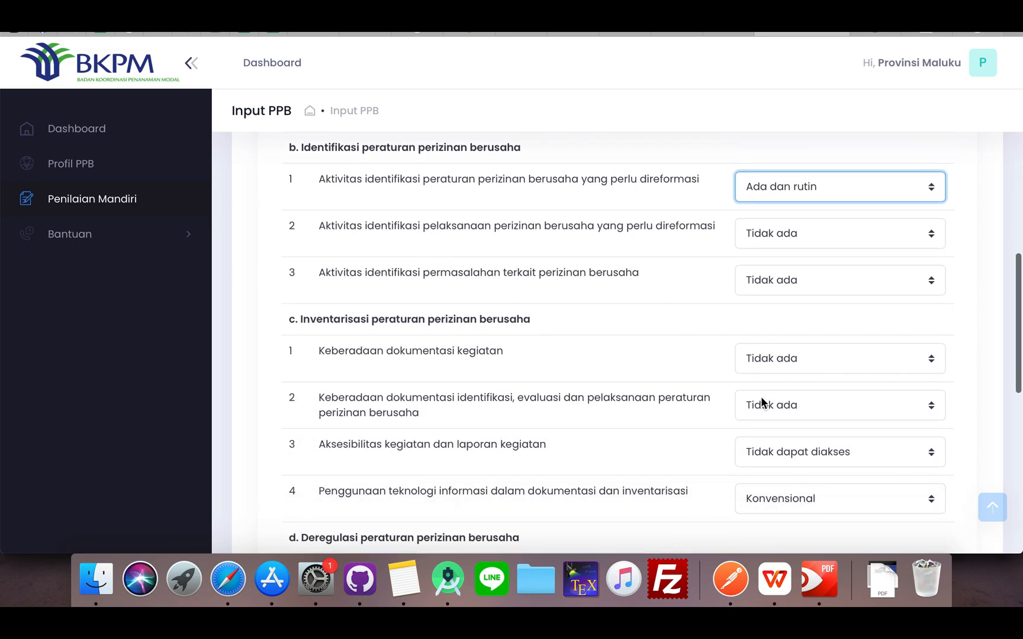
pyautogui.scroll(2, 762, 402)
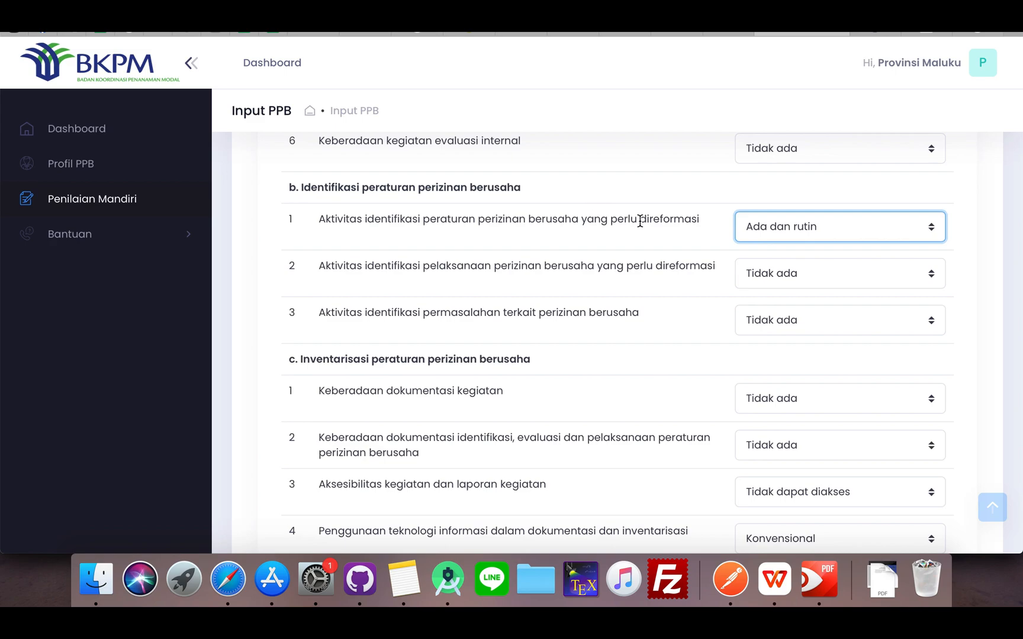
pyautogui.click(751, 226)
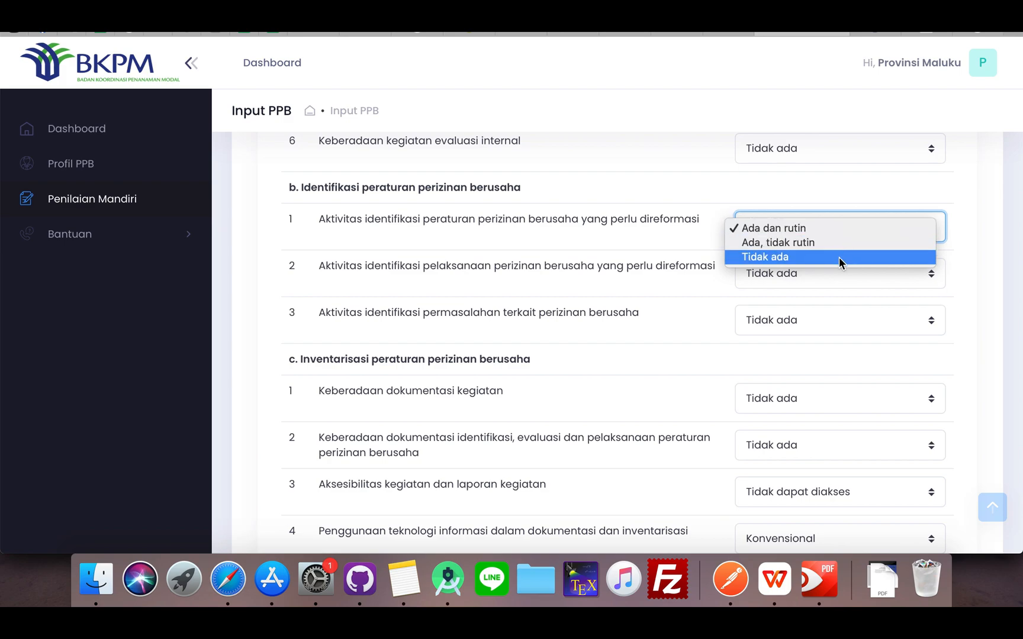
pyautogui.click(835, 229)
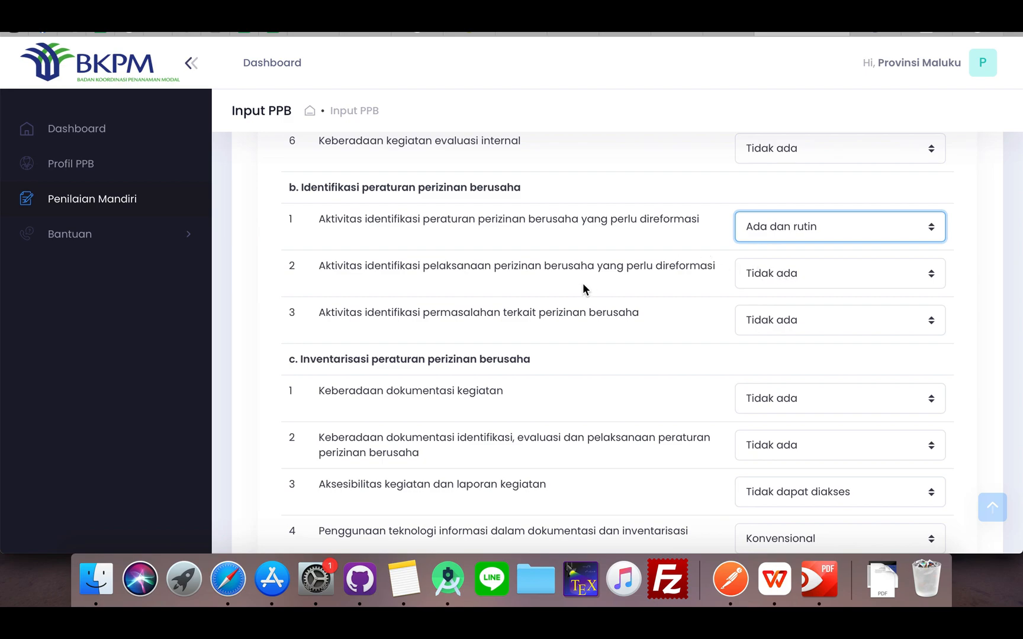
# In section c, Inventarisasi peraturan perizinan berusaha, answer indicator 1, Keberadaan dokumentasi kegiatan, with Ada dan lengkap
pyautogui.scroll(-3, 615, 335)
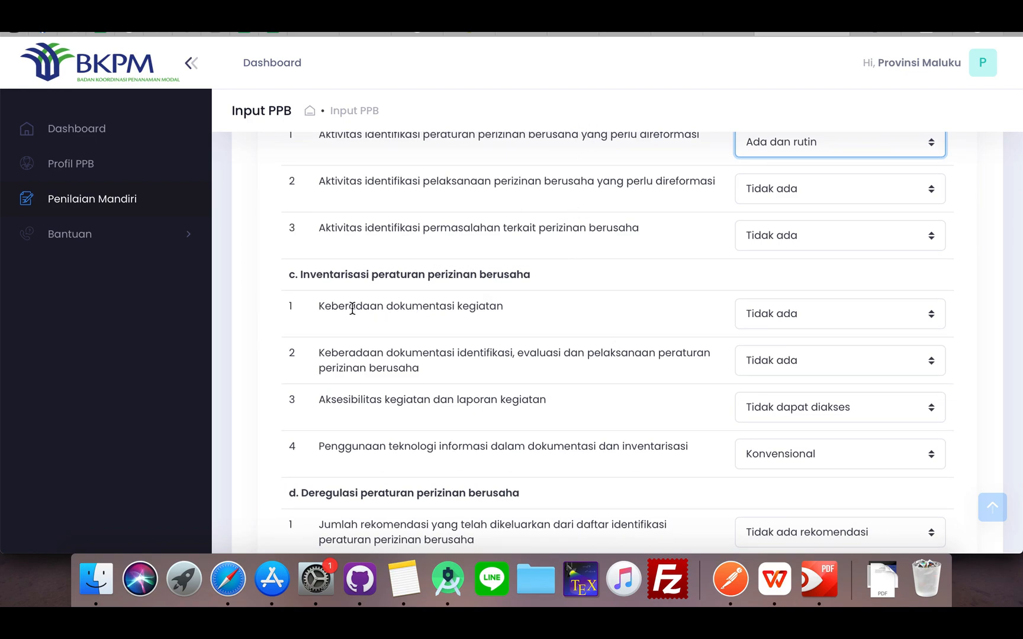
pyautogui.scroll(-1, 421, 322)
pyautogui.scroll(-1, 422, 318)
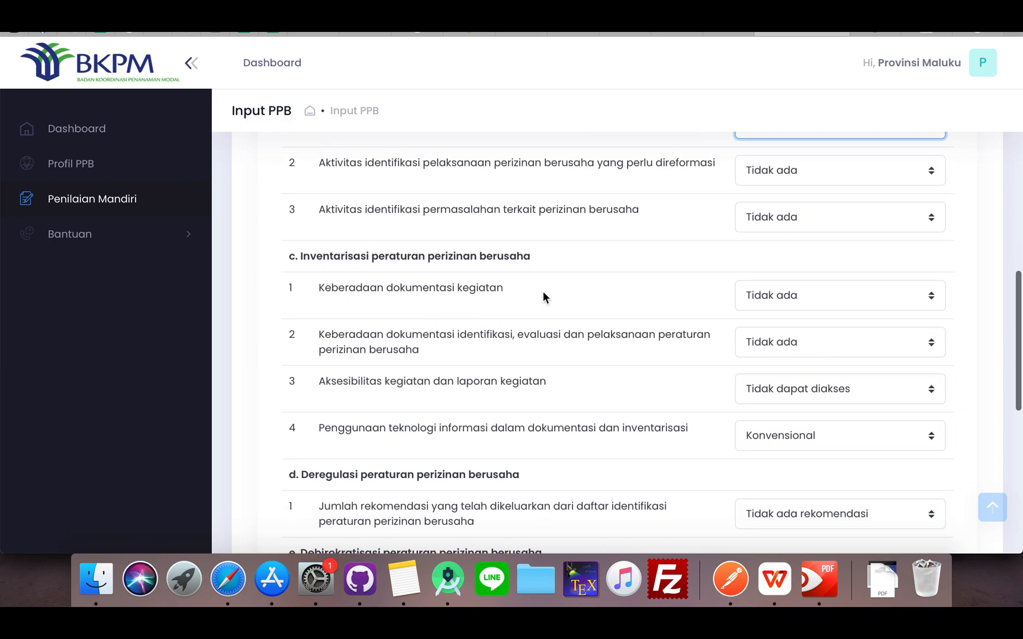
pyautogui.scroll(-3, 542, 291)
pyautogui.click(758, 239)
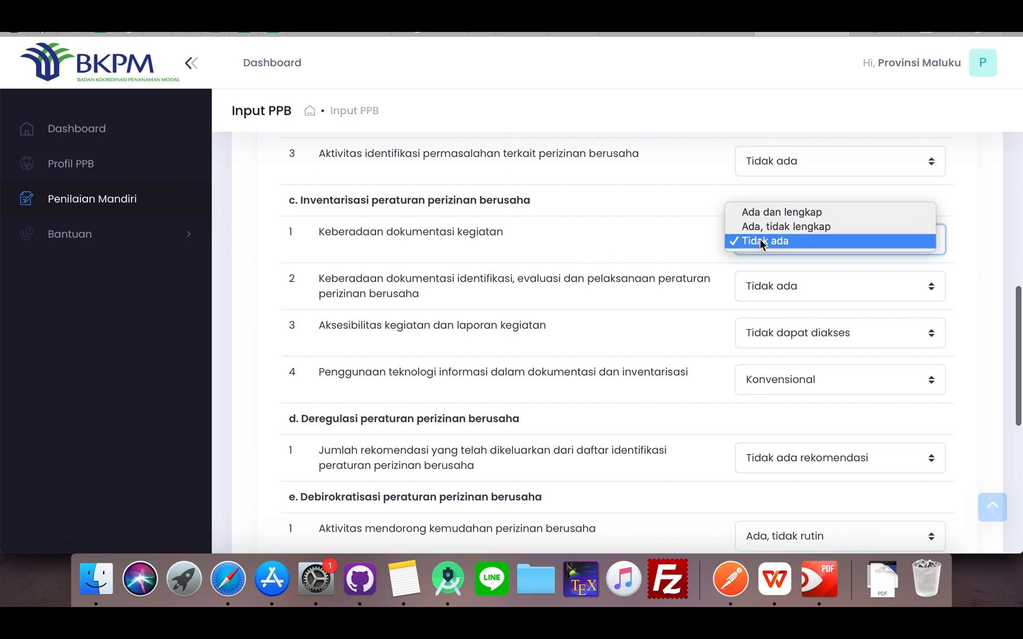
pyautogui.click(815, 213)
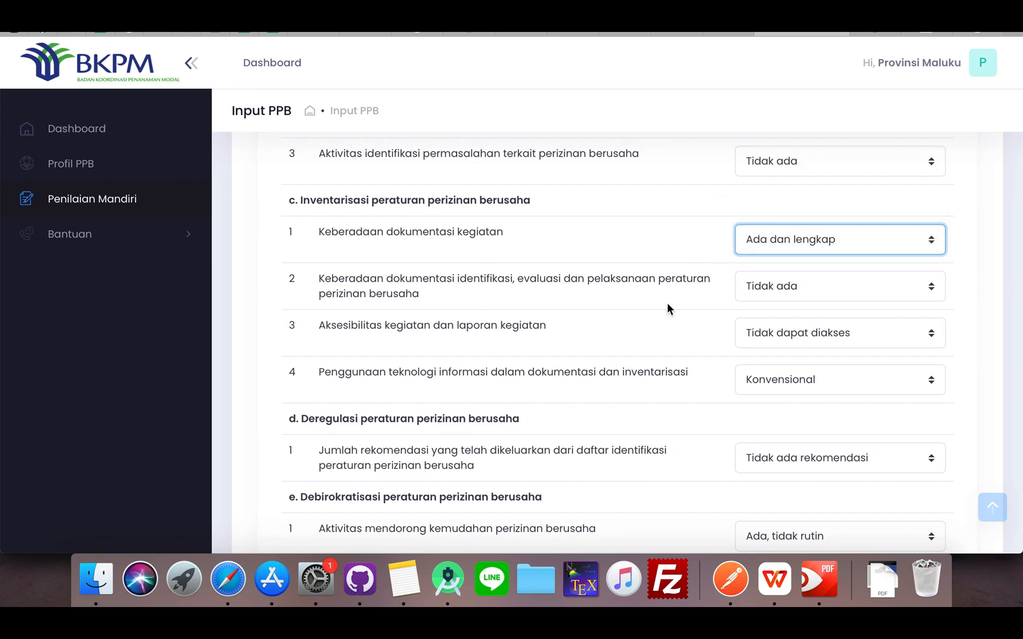
# In section d, Deregulasi peraturan perizinan berusaha, answer the number of recommendations indicator with Ada rekomendasi pada setiap identifikasi
pyautogui.scroll(-5, 667, 305)
pyautogui.scroll(-2, 667, 308)
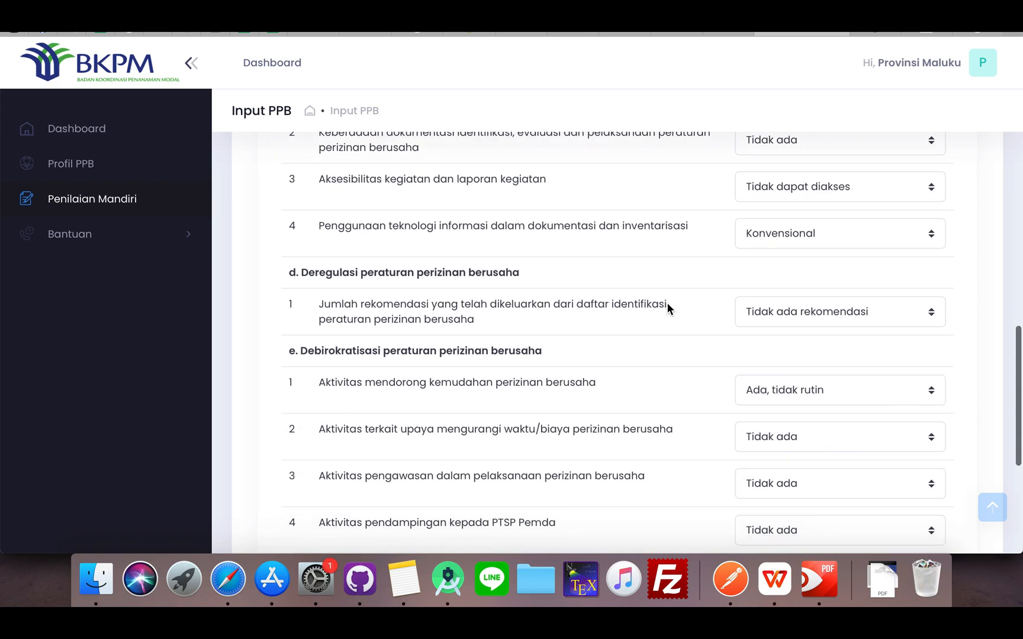
pyautogui.scroll(-1, 667, 308)
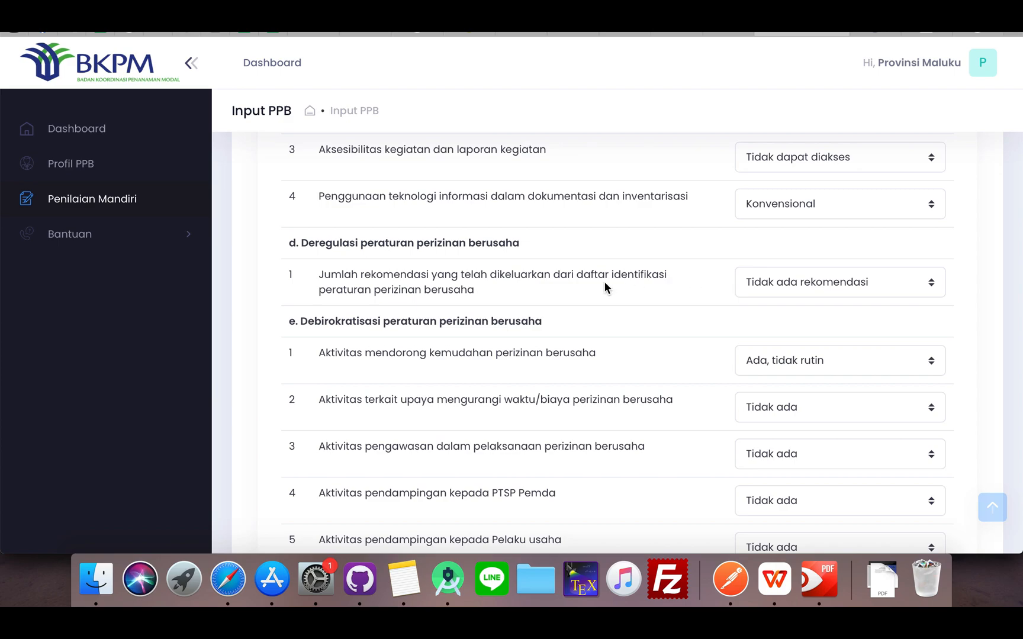
pyautogui.click(762, 283)
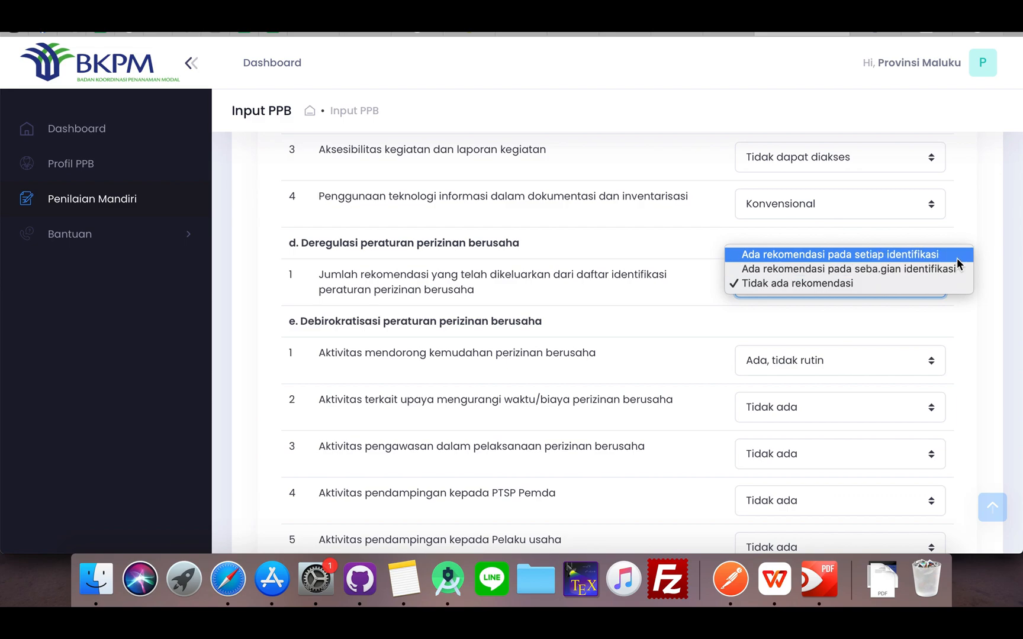
pyautogui.click(956, 257)
# In section e, Debirokratisasi peraturan perizinan berusaha, answer indicators 1 and 2 with Ada dan rutin
pyautogui.scroll(-3, 860, 297)
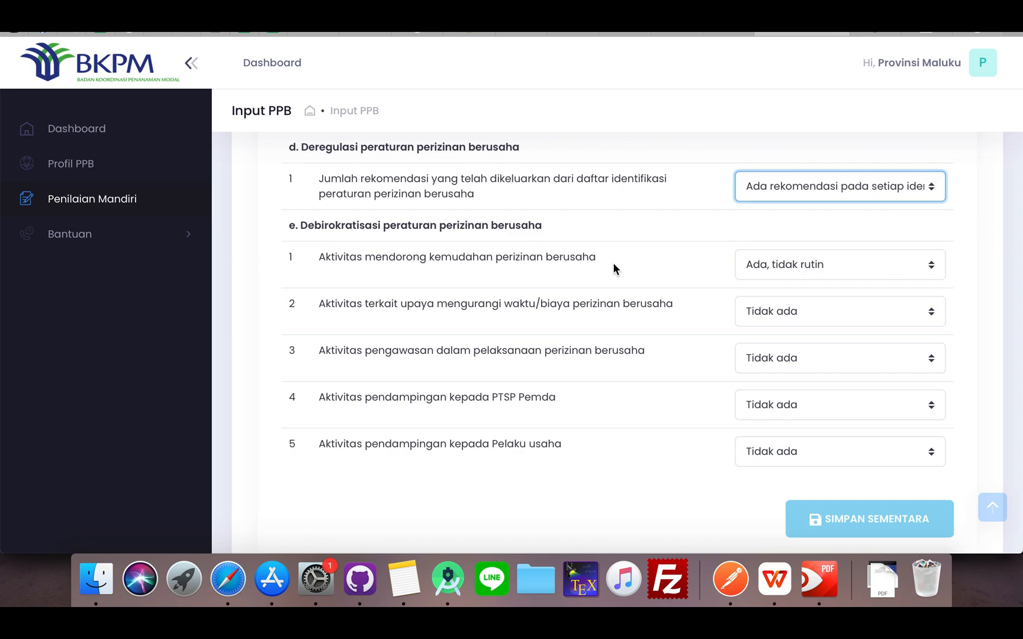
pyautogui.click(782, 264)
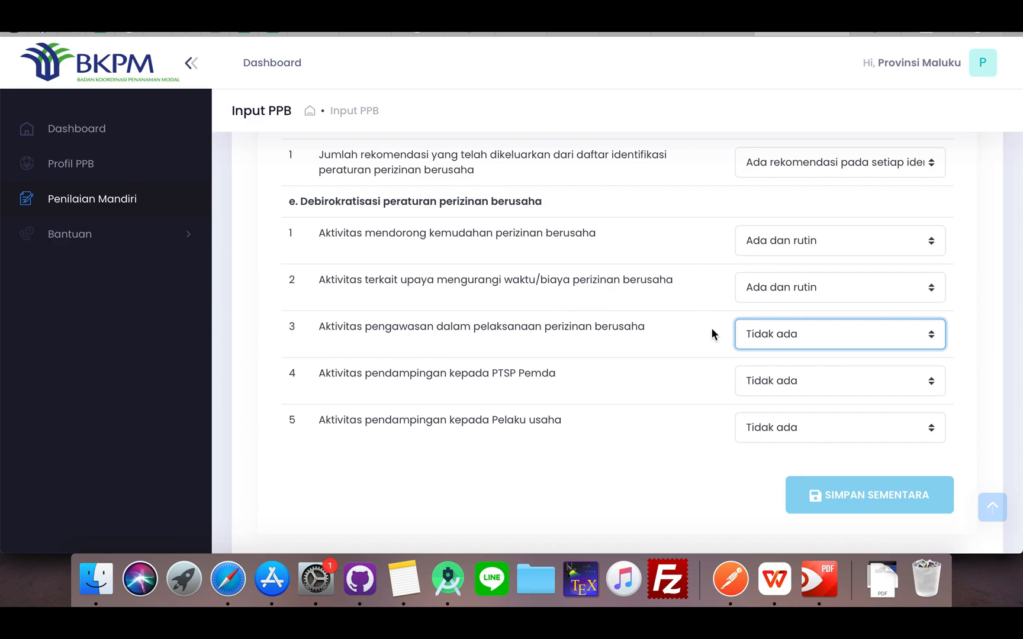
pyautogui.scroll(-3, 682, 413)
pyautogui.scroll(2, 682, 416)
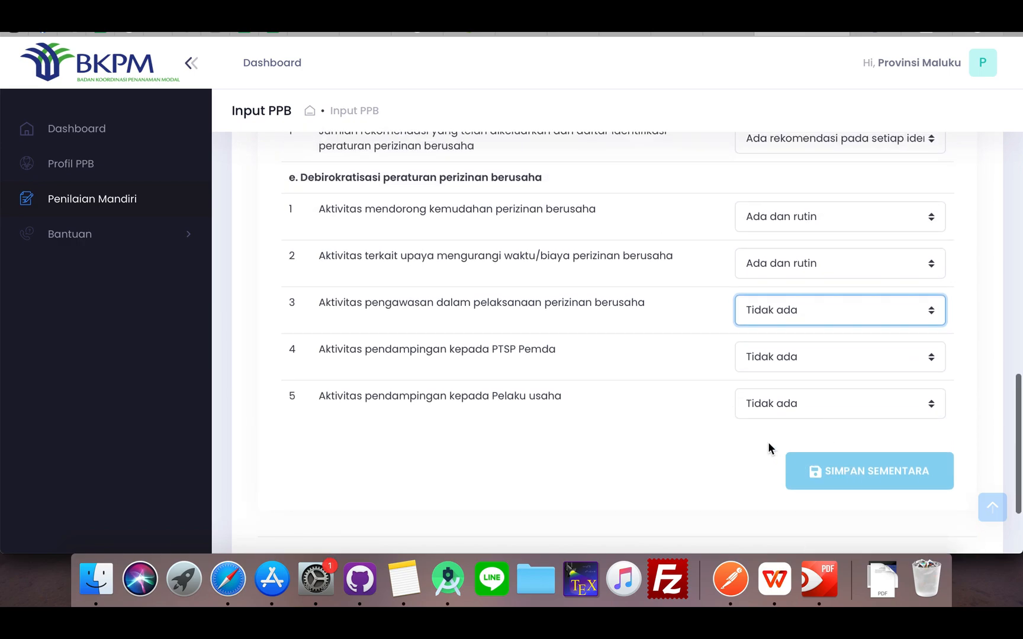
# Save the Reformasi Pelaksanaan Perizinan answers temporarily and proceed to the Koneksi Pemda dengan sistem OSS criteria
pyautogui.click(815, 473)
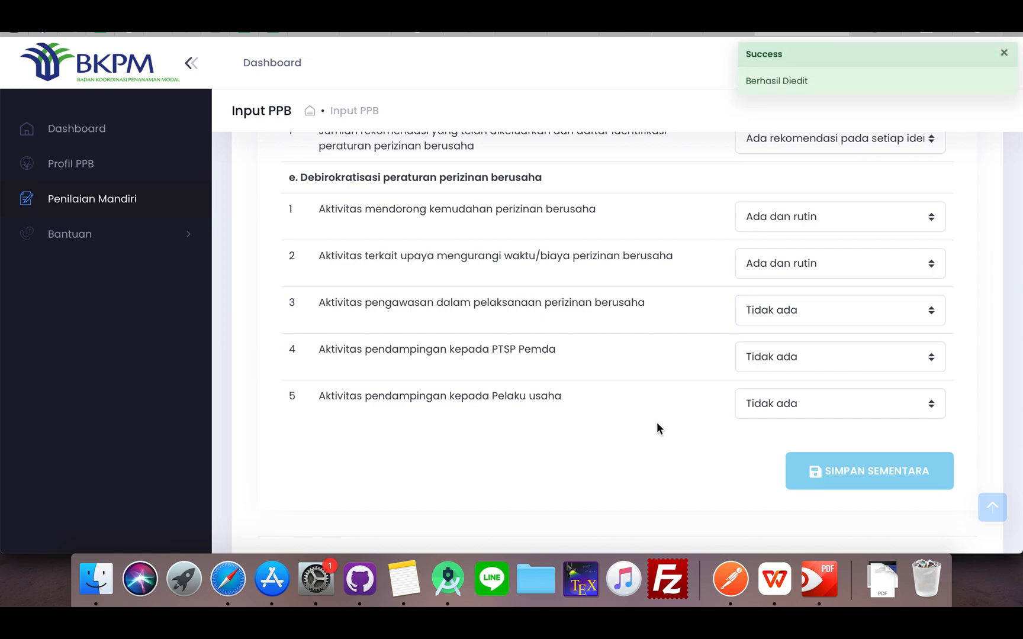
pyautogui.scroll(-4, 657, 426)
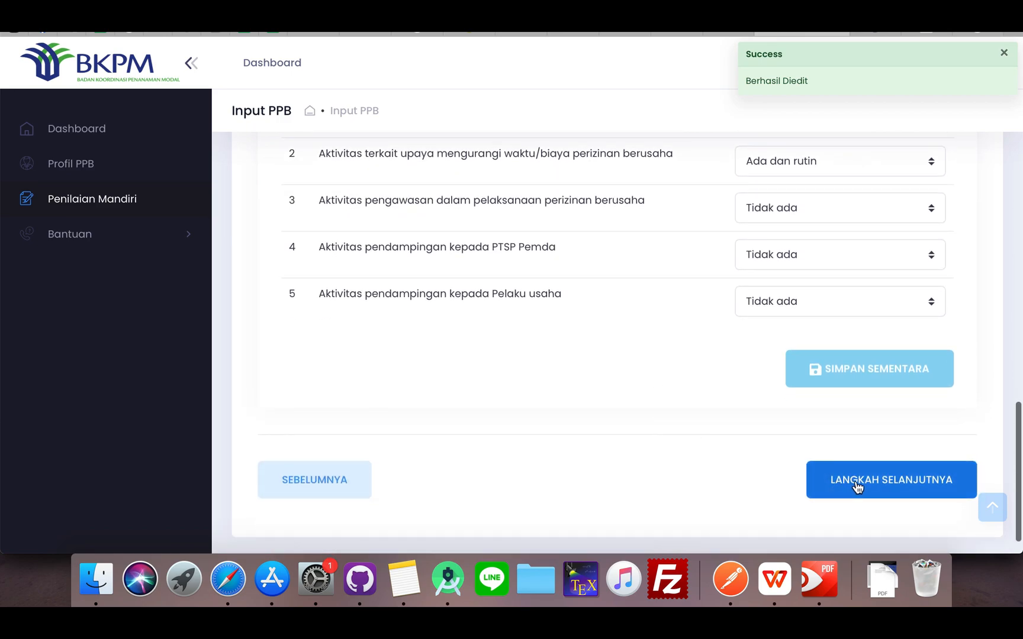
pyautogui.click(857, 487)
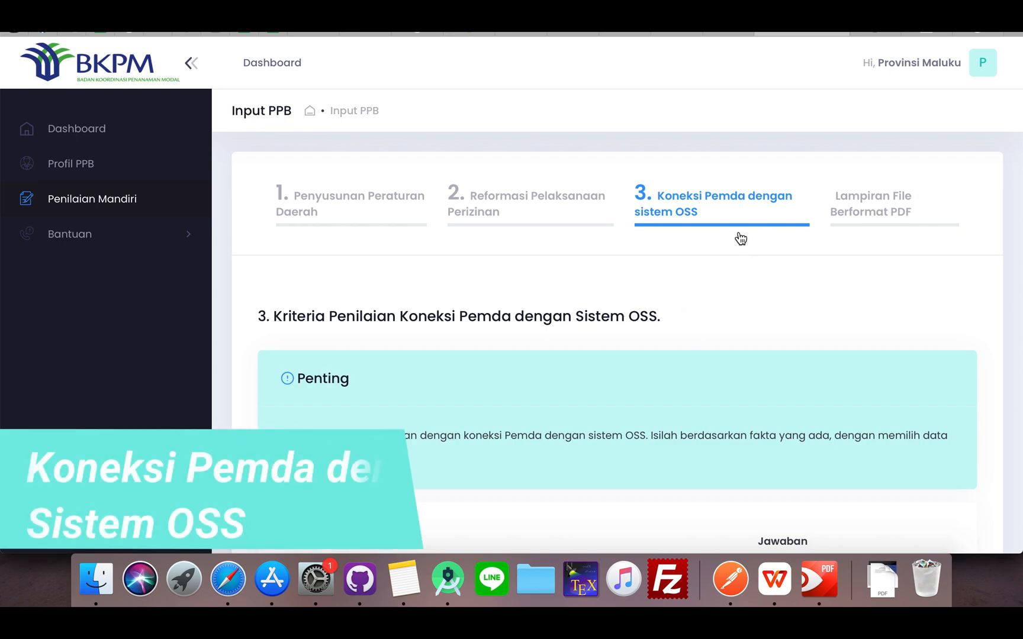
# In section a, Implementasi sistem OSS sesuai kewenangannya, answer the OSS usage SOP availability indicator with Tersedia dan digunakan
pyautogui.scroll(-3, 759, 265)
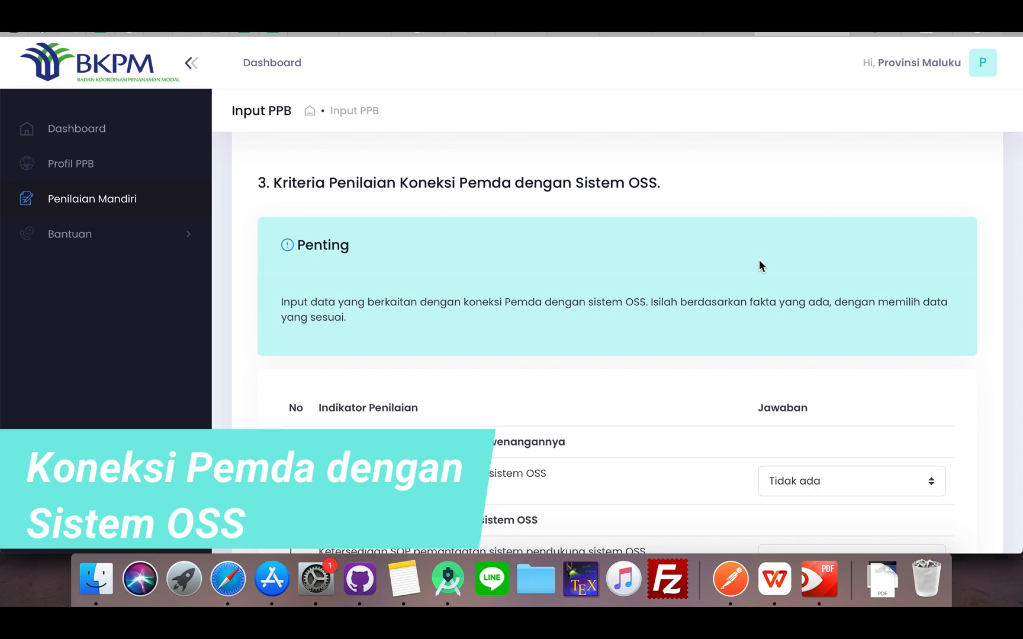
pyautogui.scroll(-1, 759, 261)
pyautogui.scroll(-1, 759, 259)
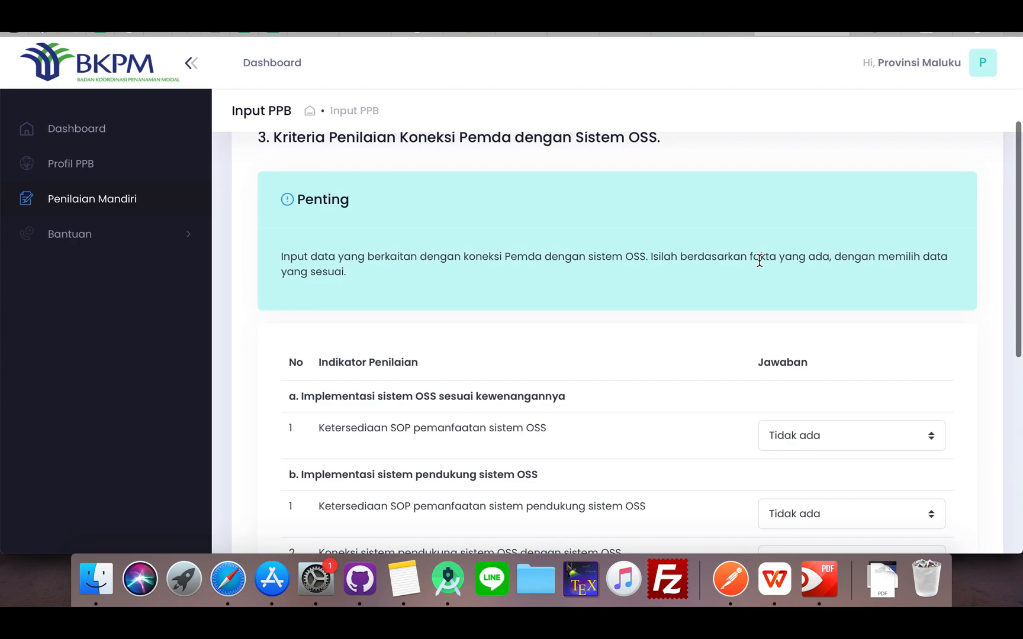
pyautogui.scroll(-2, 759, 261)
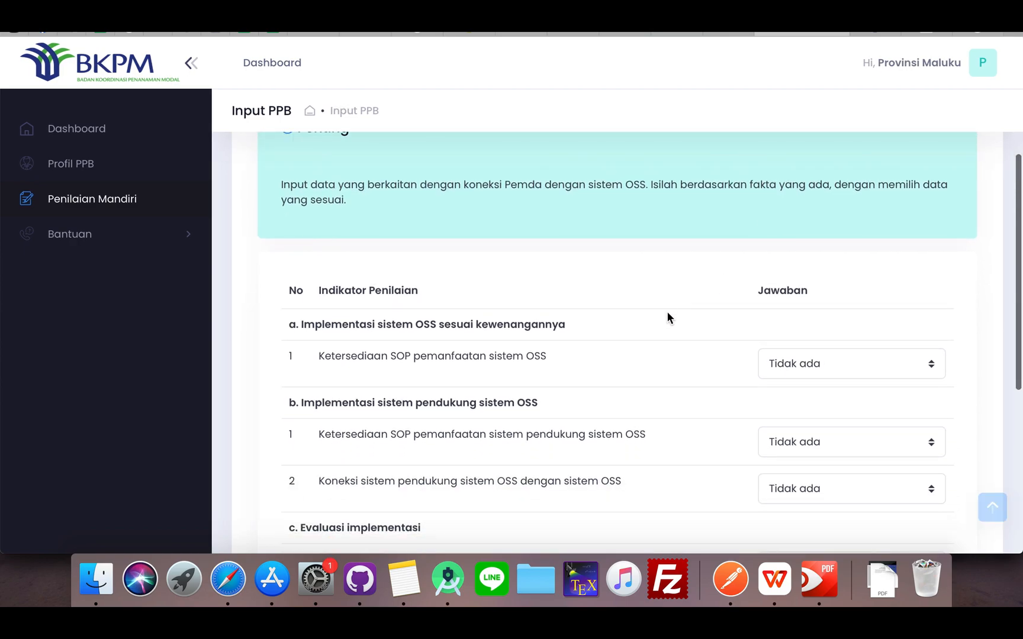
pyautogui.click(788, 364)
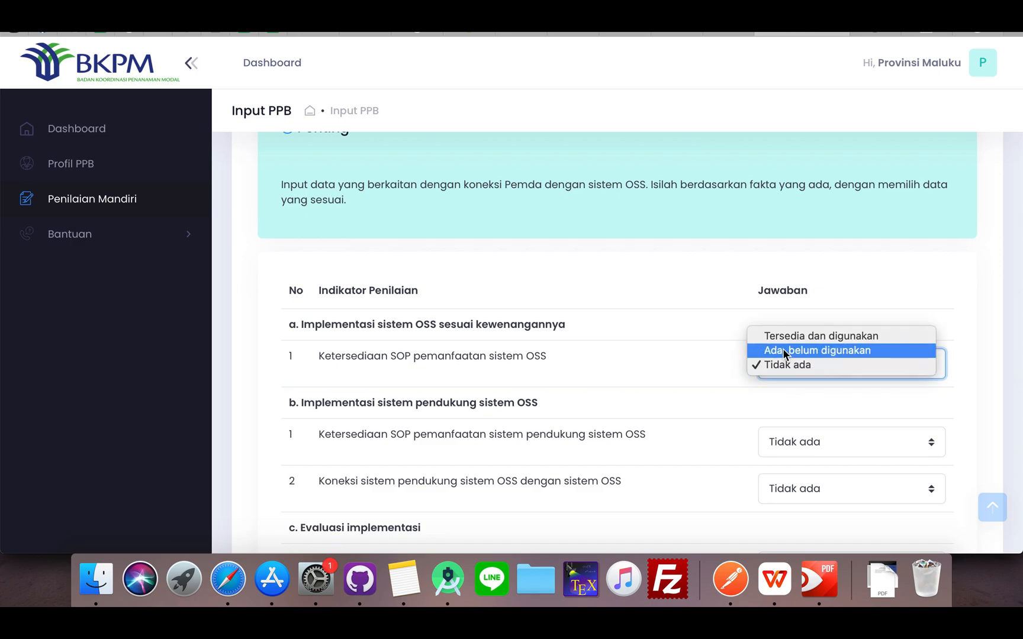
pyautogui.click(916, 336)
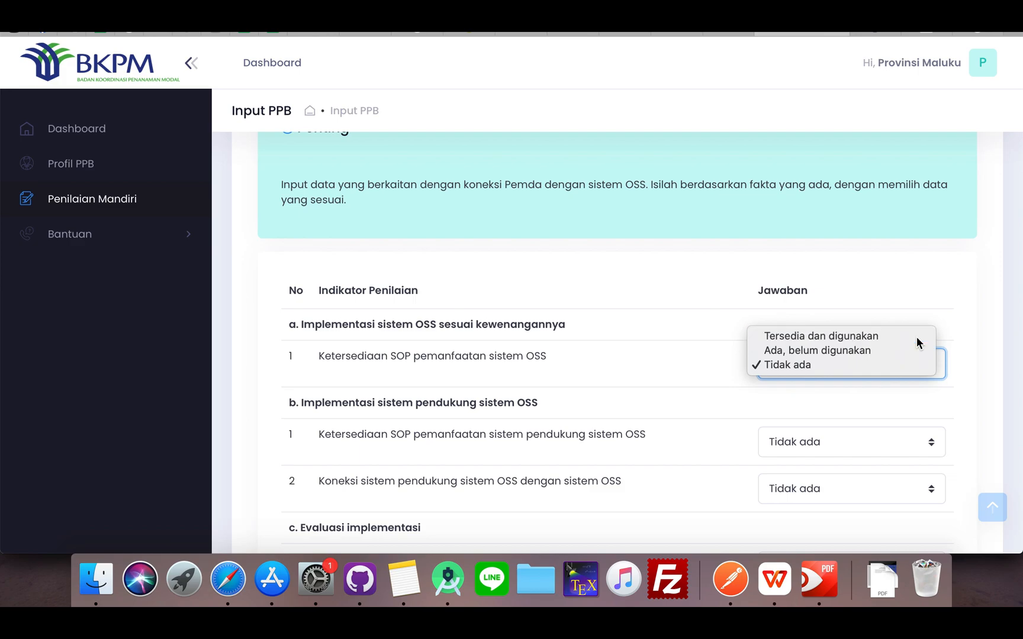
# In section b, Implementasi sistem pendukung sistem OSS, answer indicator 1 on the supporting system's SOP with Tersedia dan digunakan
pyautogui.scroll(-3, 807, 385)
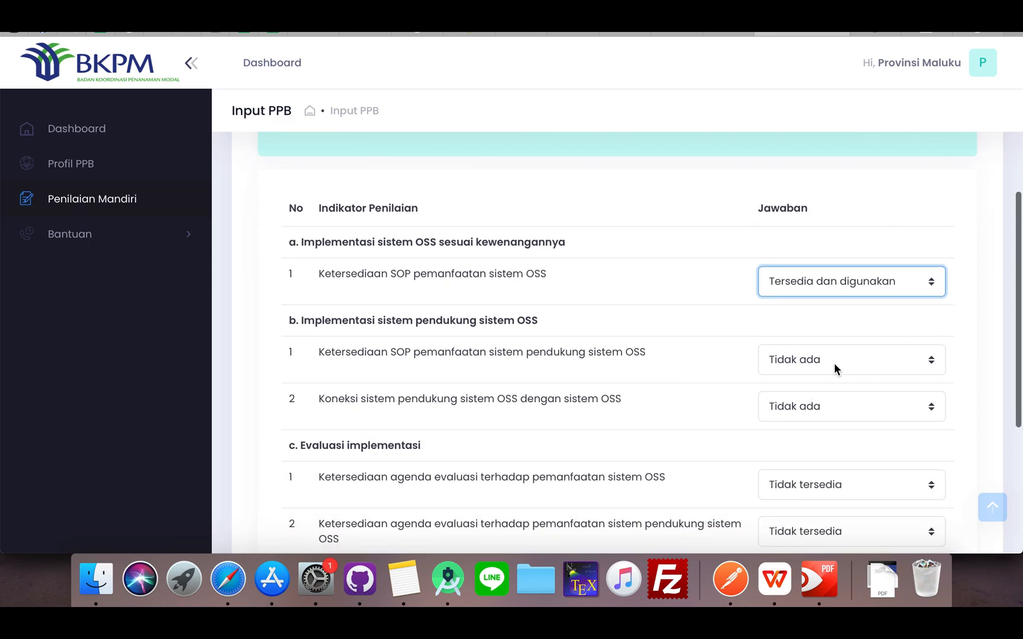
pyautogui.click(916, 362)
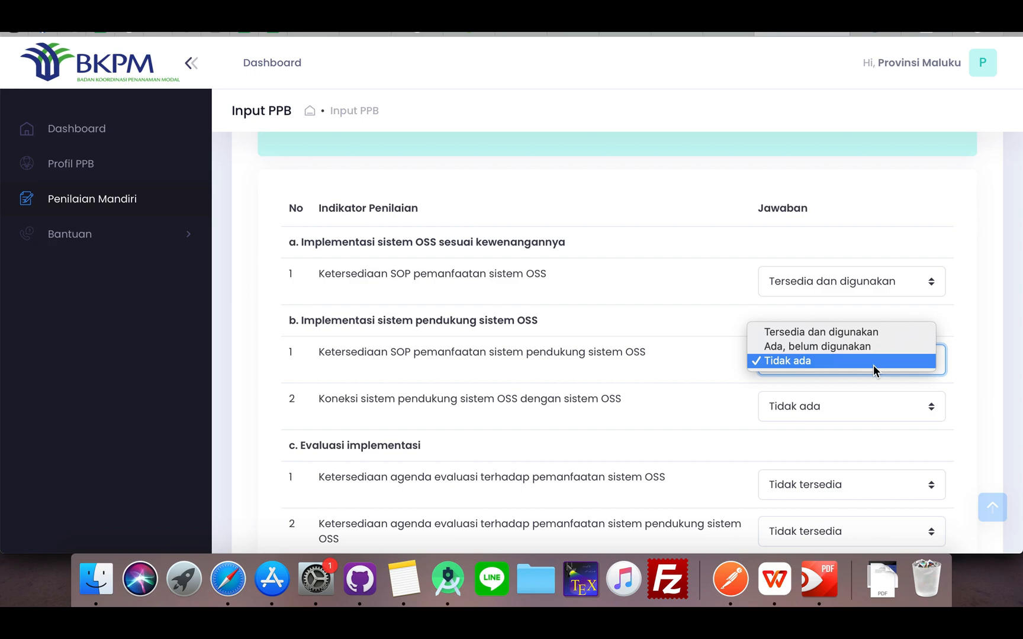
pyautogui.click(898, 333)
# In section c, Evaluasi implementasi, answer indicator 1 on the OSS usage evaluation agenda with Tersedia dan terjadwal
pyautogui.scroll(-3, 898, 385)
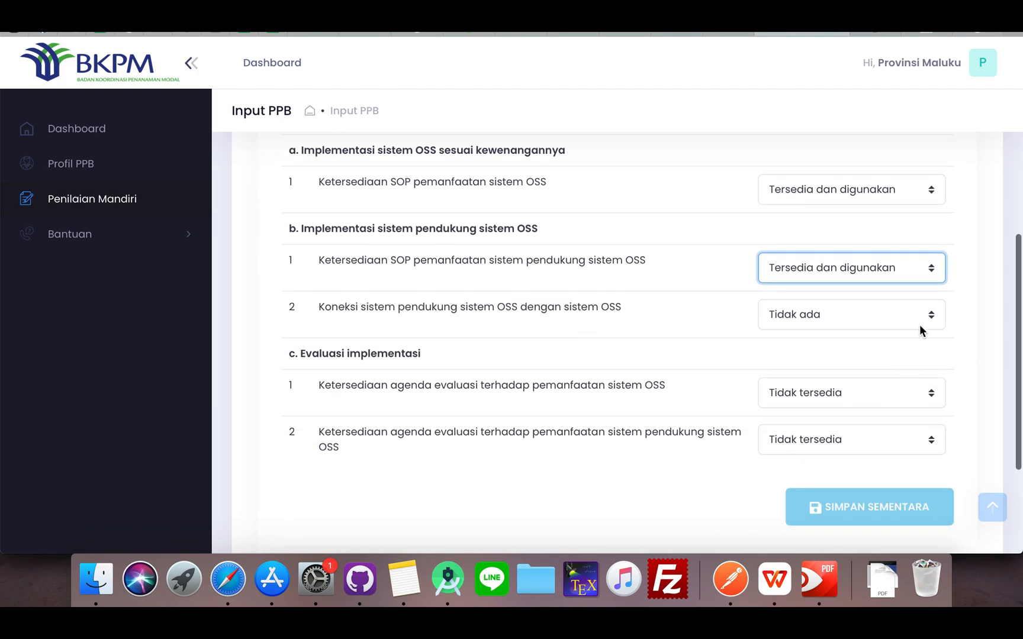
pyautogui.scroll(-3, 913, 358)
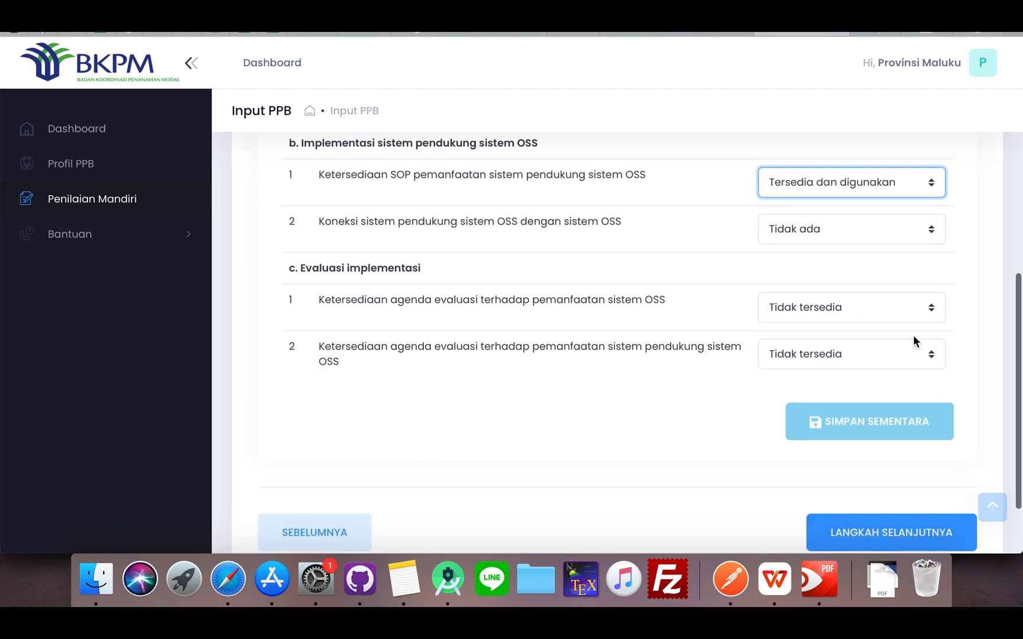
pyautogui.click(898, 306)
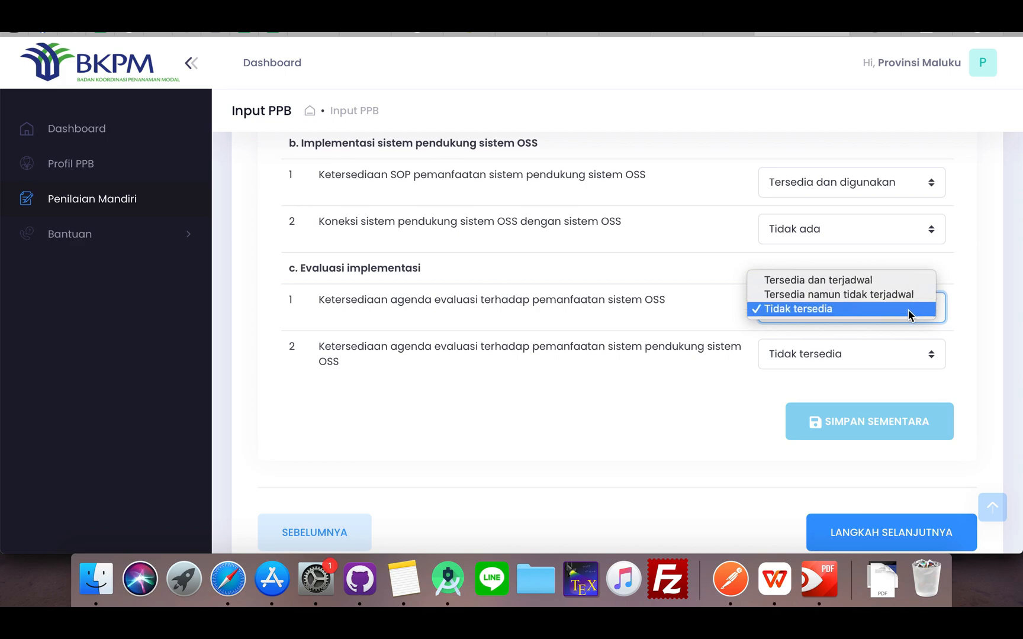
pyautogui.click(909, 279)
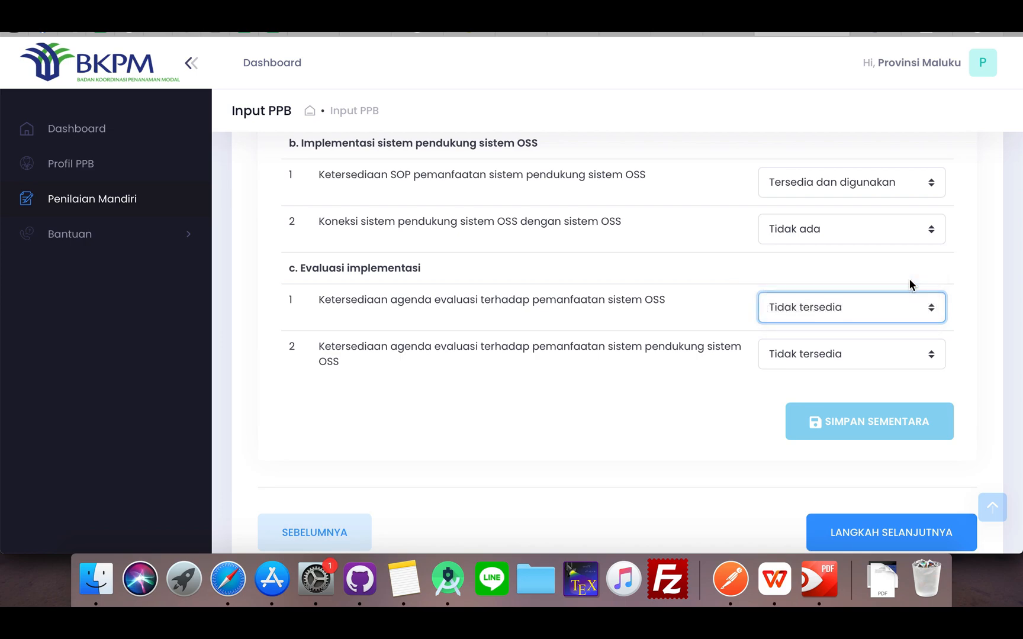
# Review the Koneksi Pemda dengan sistem OSS answers and save them temporarily
pyautogui.scroll(-2, 836, 343)
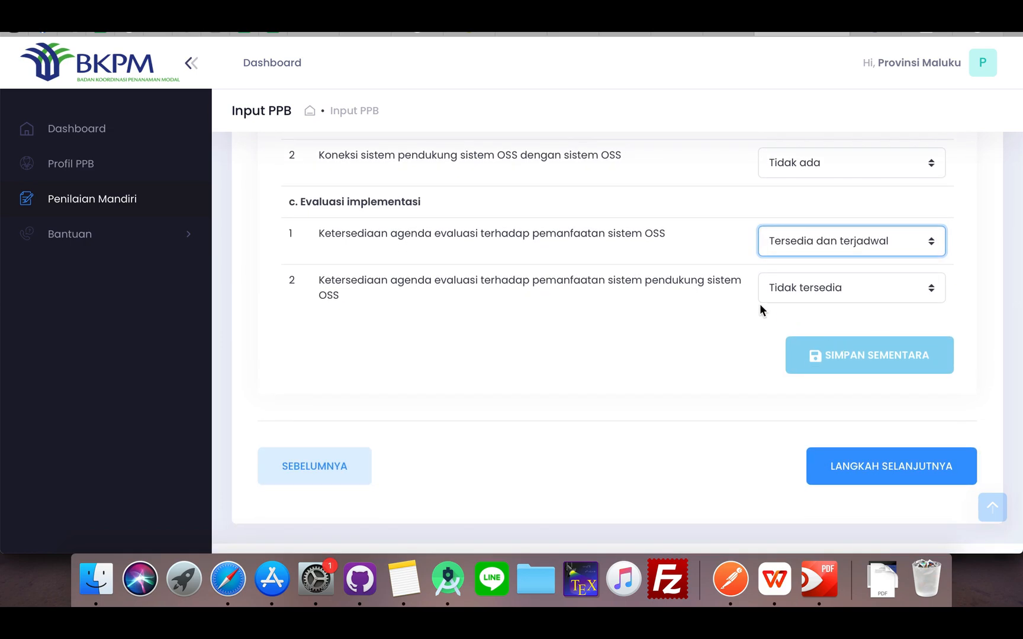
pyautogui.scroll(10, 748, 285)
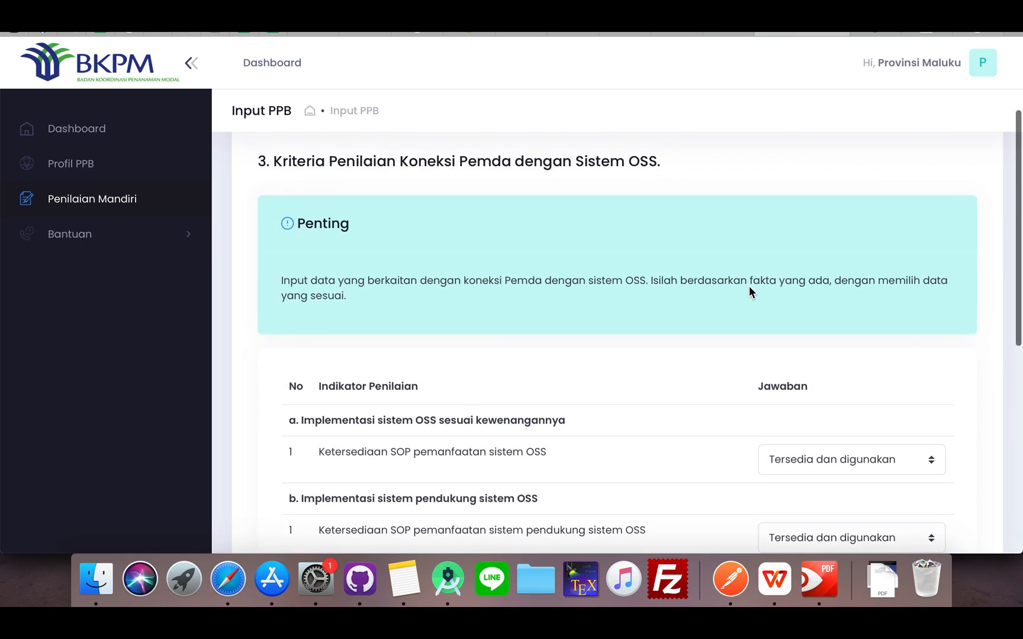
pyautogui.scroll(-6, 749, 286)
pyautogui.scroll(-5, 749, 286)
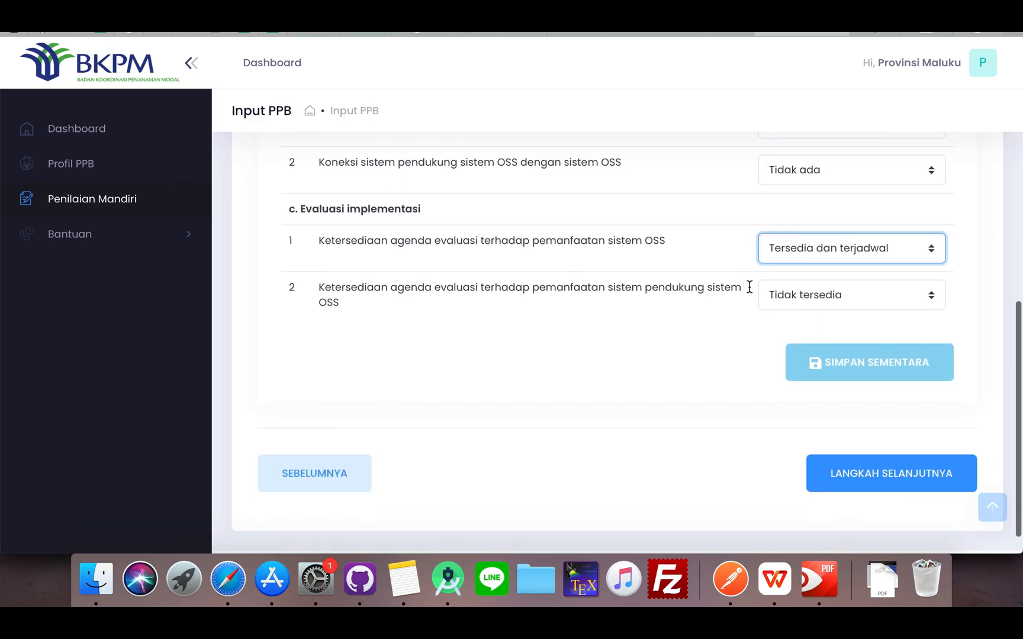
pyautogui.click(836, 365)
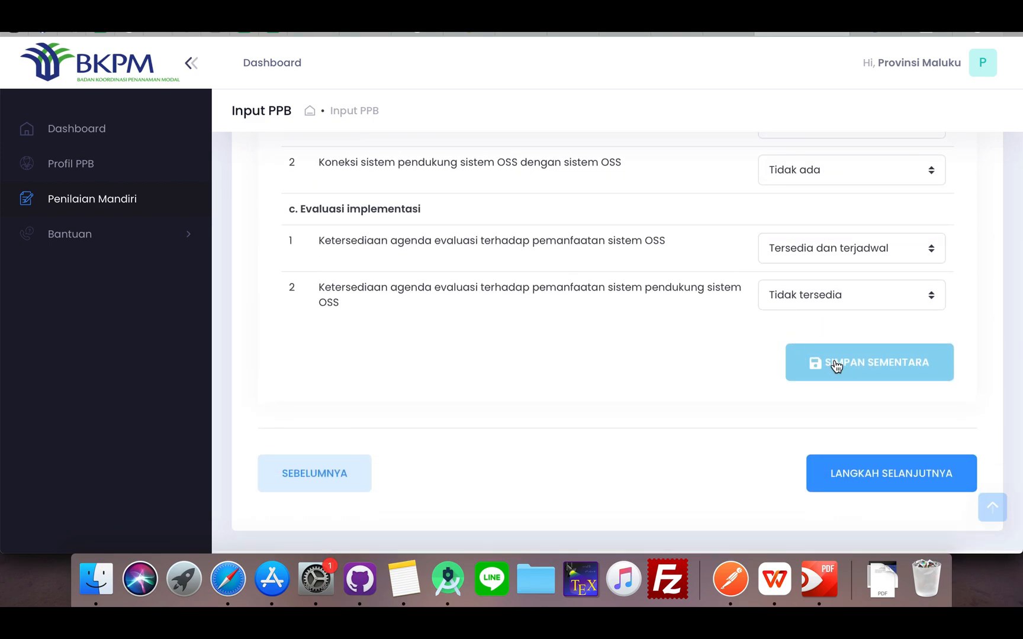
pyautogui.scroll(1, 716, 284)
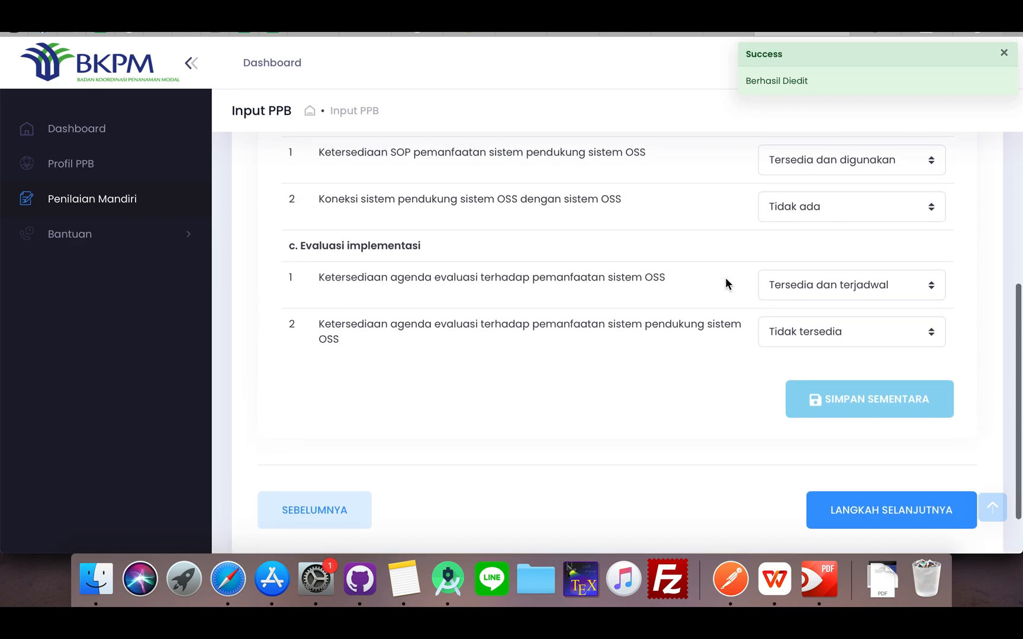
pyautogui.scroll(-2, 726, 283)
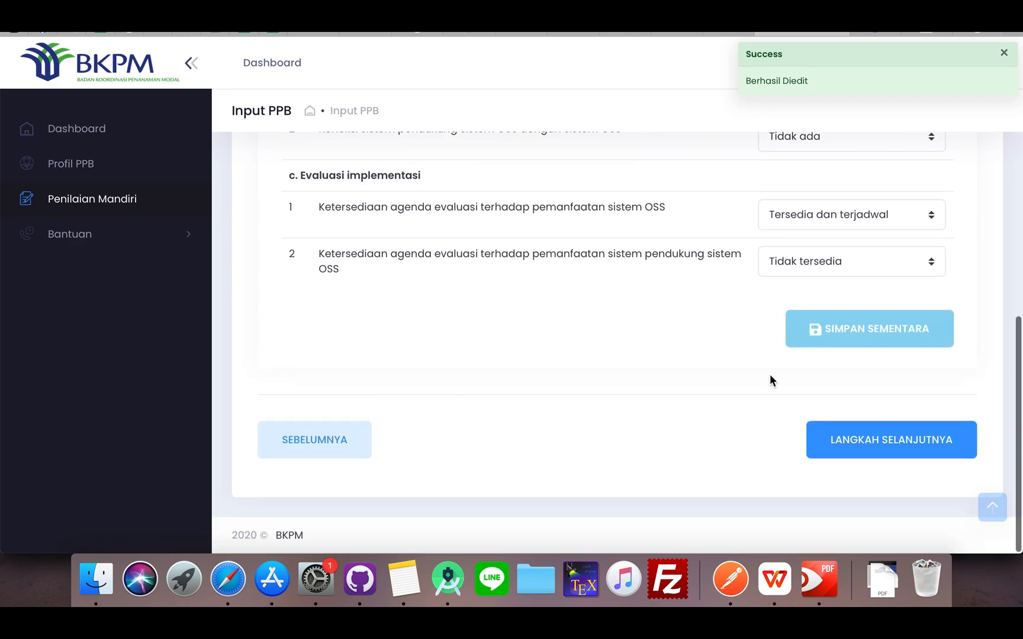
# Continue to the Lampiran File Berformat PDF stage and review the attachment instructions and document list
pyautogui.click(844, 444)
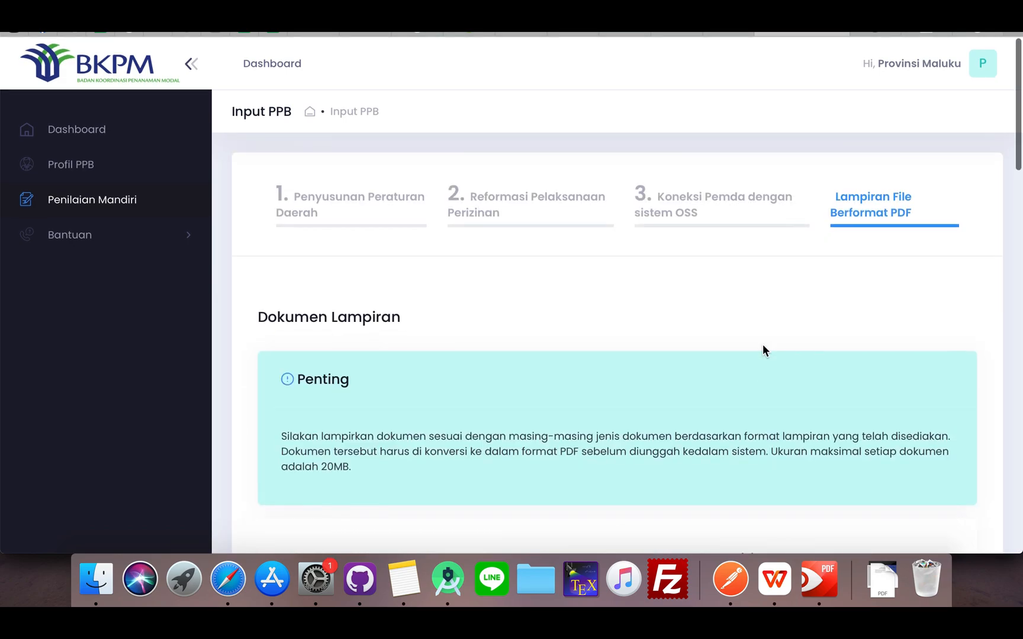
pyautogui.scroll(-2, 763, 345)
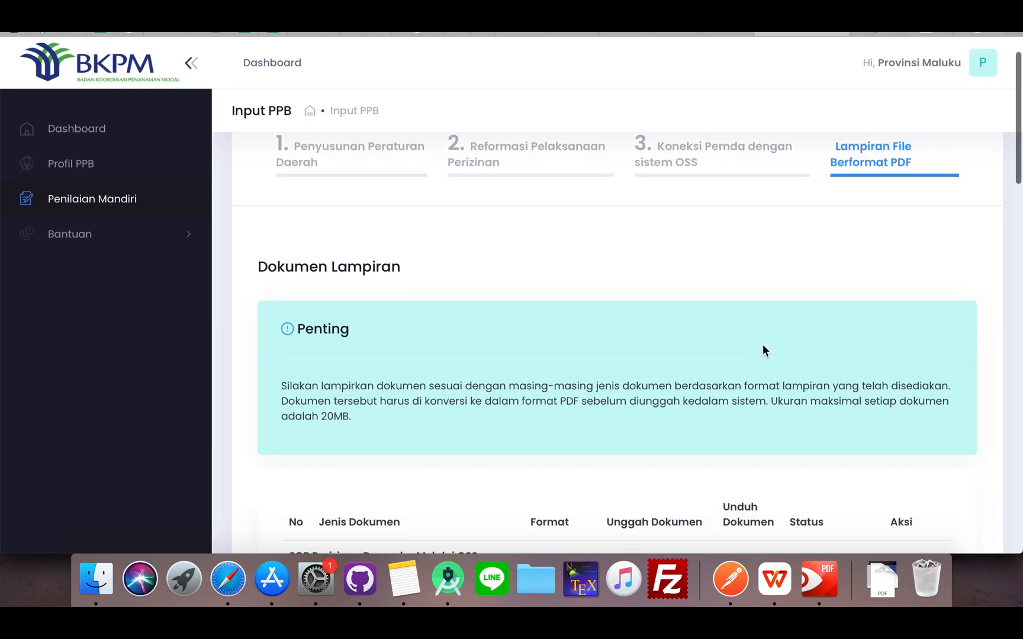
pyautogui.scroll(-1, 763, 345)
pyautogui.scroll(1, 763, 345)
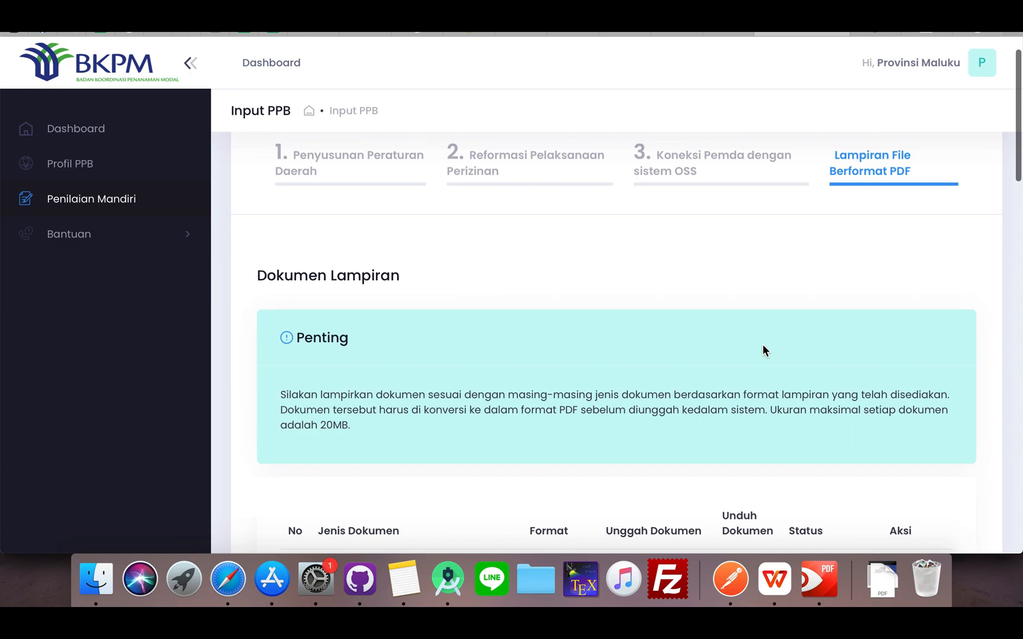
pyautogui.scroll(-1, 763, 345)
pyautogui.scroll(-4, 762, 349)
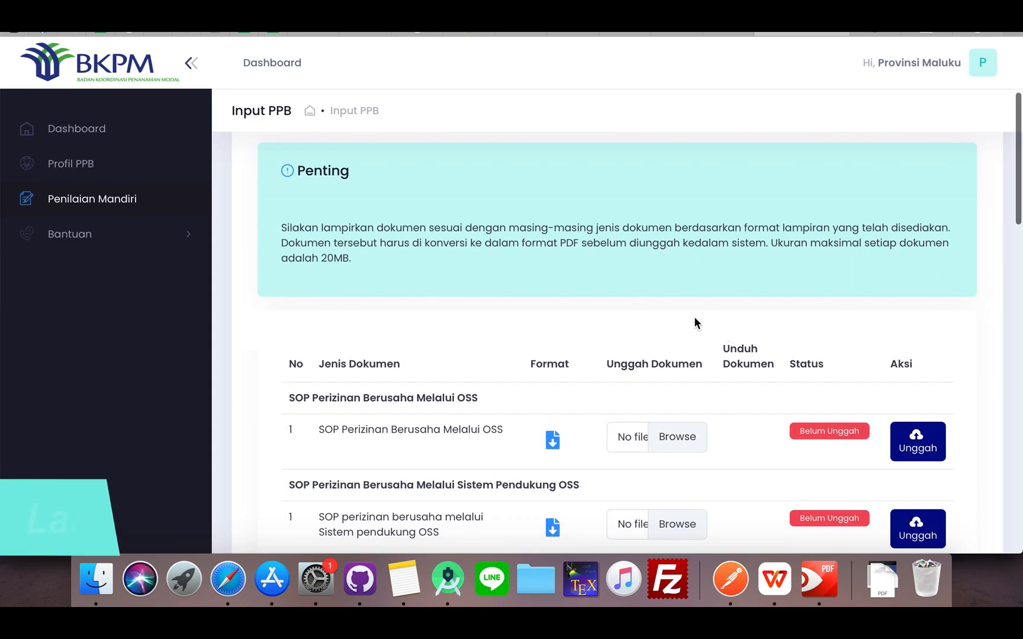
pyautogui.scroll(1, 694, 323)
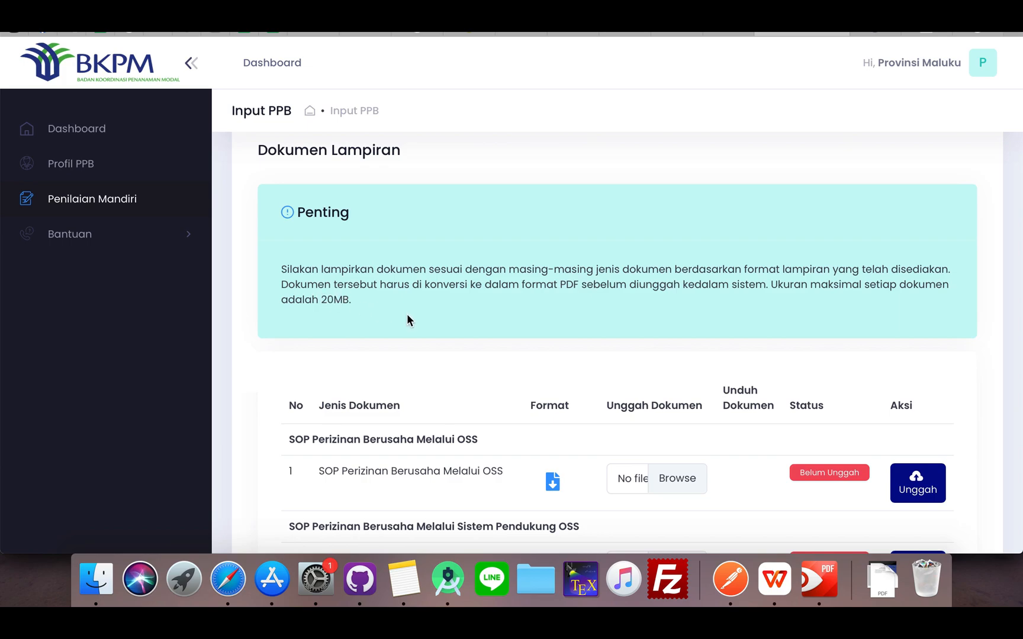
pyautogui.scroll(-2, 730, 329)
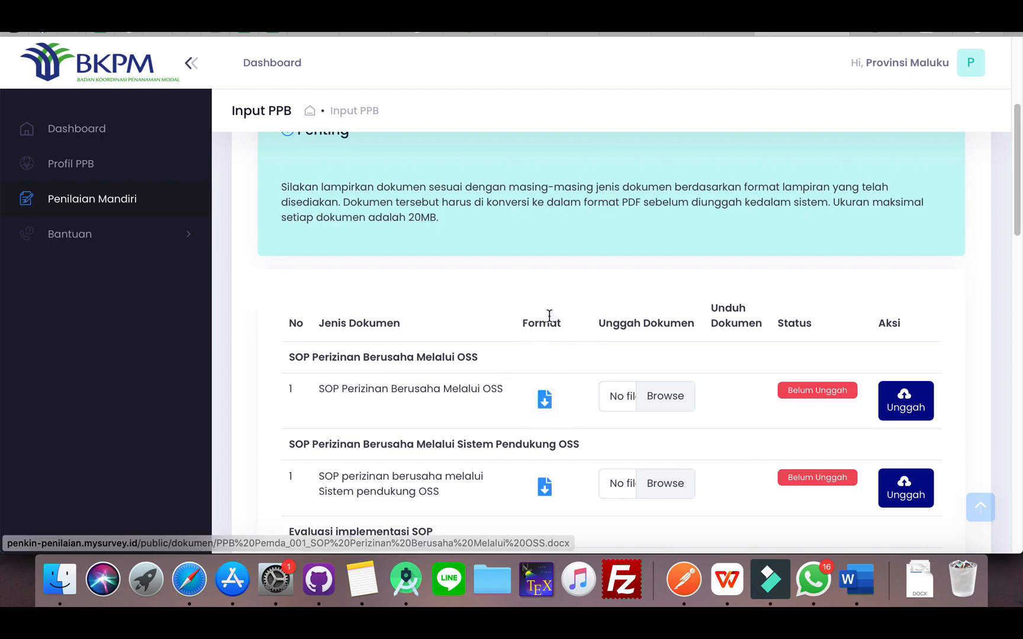
# Download the SOP Perizinan Berusaha Melalui OSS format template, find it in Downloads and switch to it in Microsoft Word
pyautogui.click(545, 410)
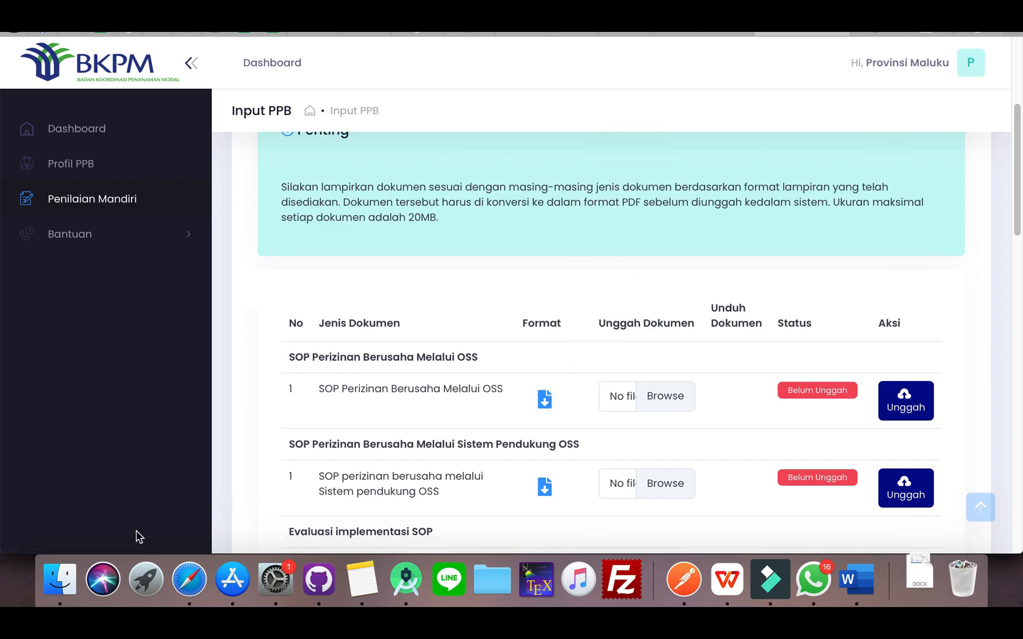
pyautogui.click(64, 577)
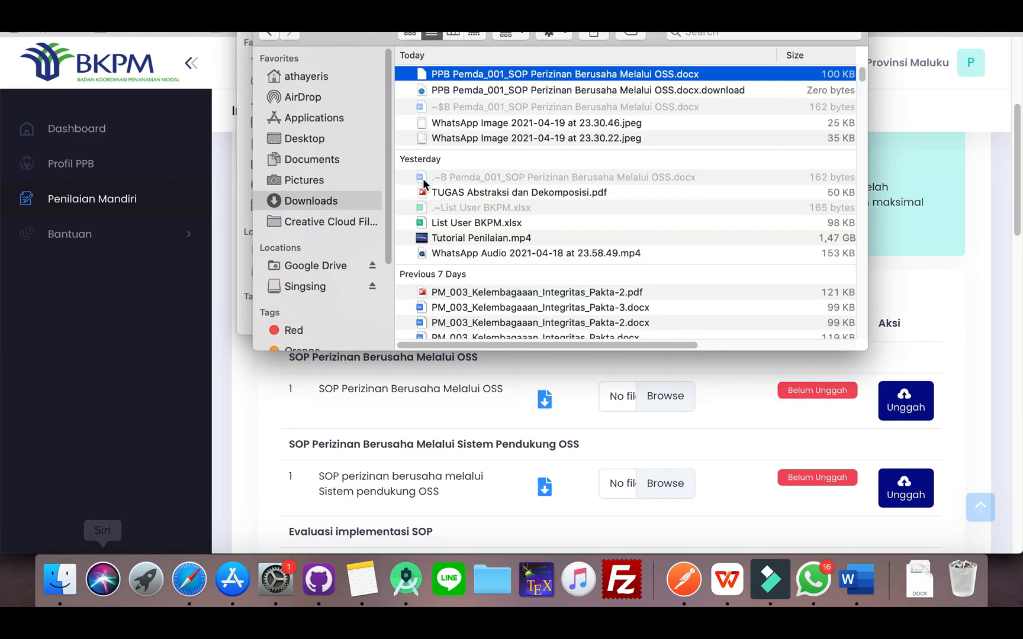
pyautogui.rightClick(513, 74)
pyautogui.moveTo(690, 97)
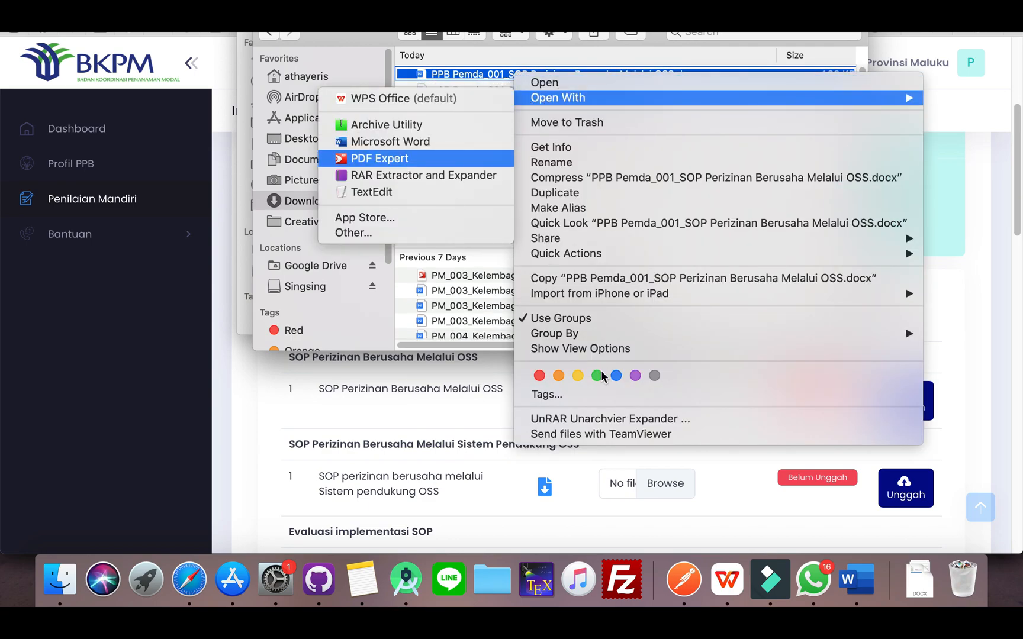
pyautogui.click(870, 584)
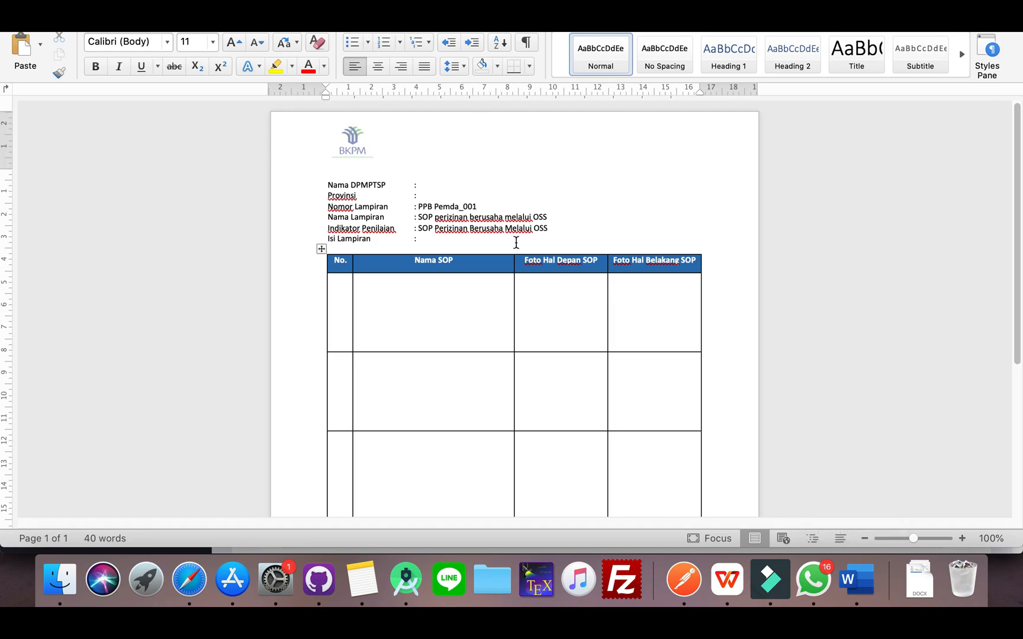
# Enter Prosedur Penggunaan OSS as the Nama SOP in the table's first empty row
pyautogui.click(428, 305)
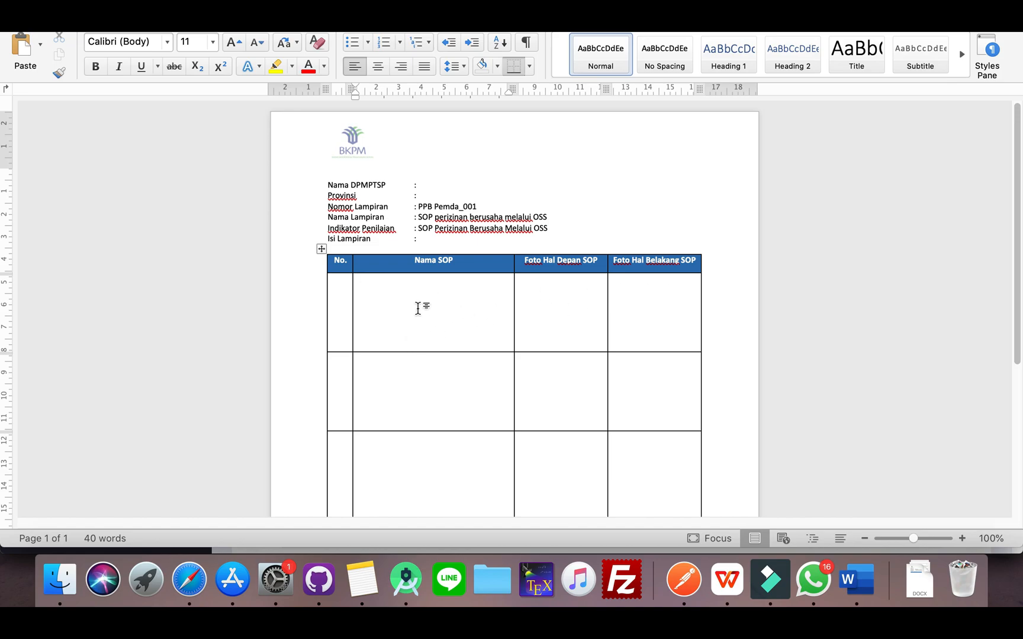
pyautogui.write('Prosedur Penggunaan ')
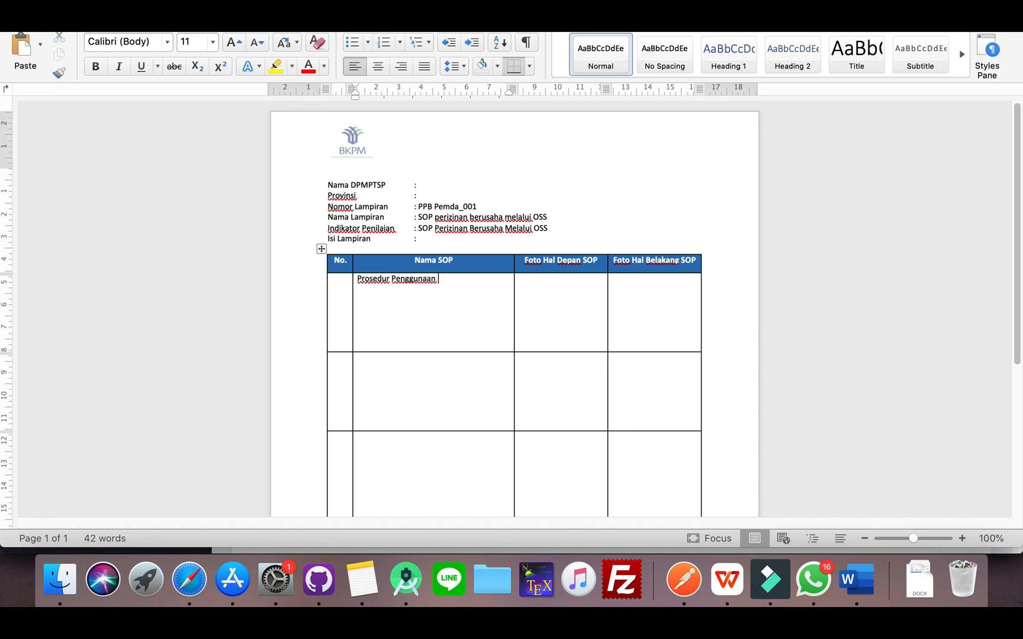
pyautogui.write('OSS')
# Insert WhatsApp Image 2021-04-19 at 23.30.46.jpeg from Downloads into the first row's Foto Hal Depan SOP cell
pyautogui.click(555, 296)
pyautogui.click(60, 579)
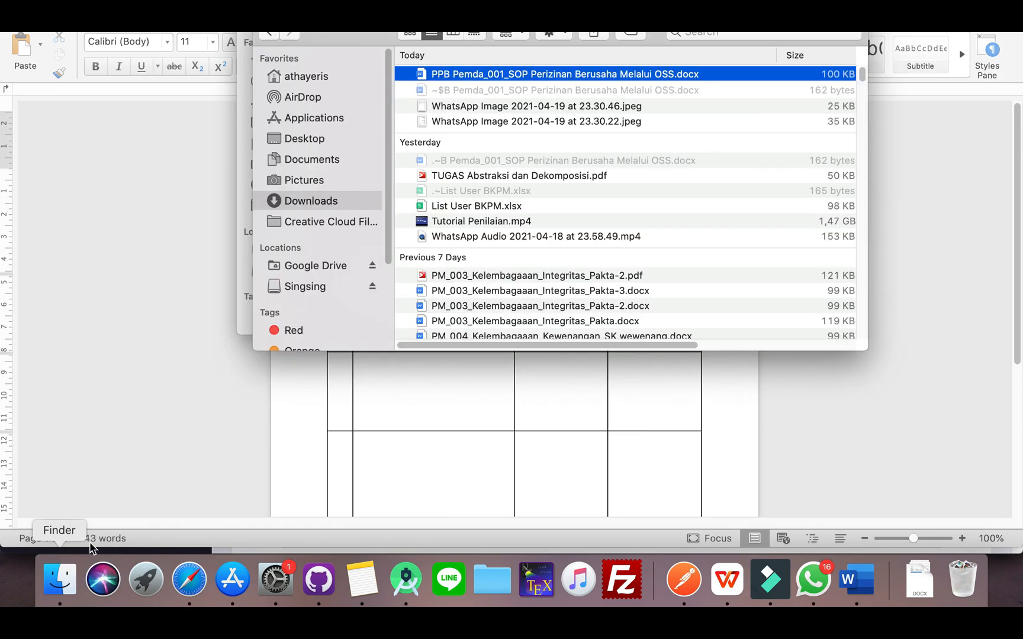
pyautogui.click(498, 107)
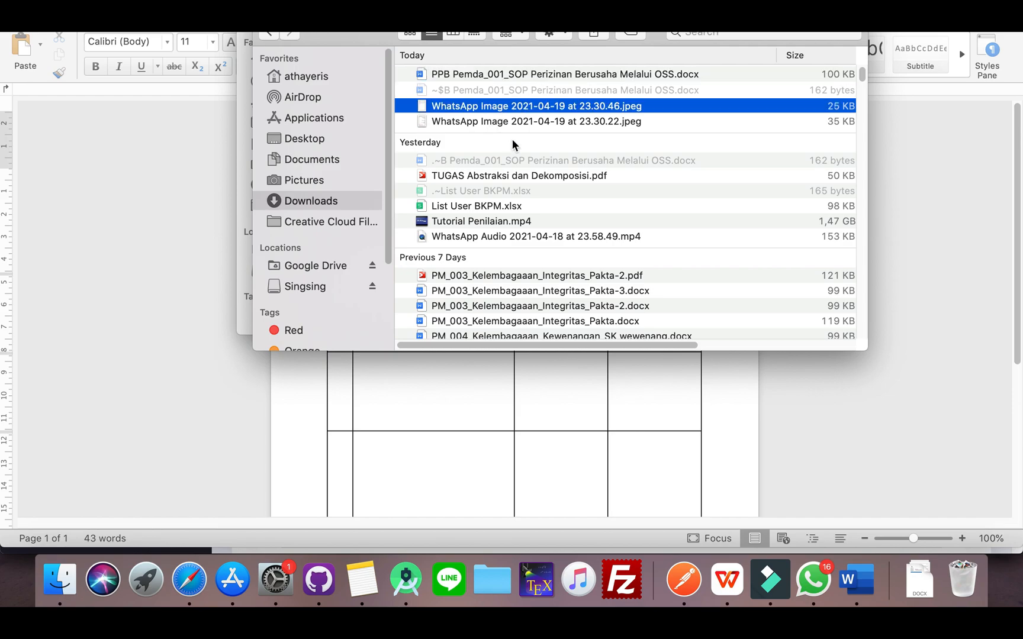
pyautogui.press('super+Tab')
pyautogui.press('super+v')
# Insert WhatsApp Image 2021-04-19 at 23.30.22.jpeg from Downloads into the first row's Foto Hal Belakang SOP cell
pyautogui.press('super+Tab')
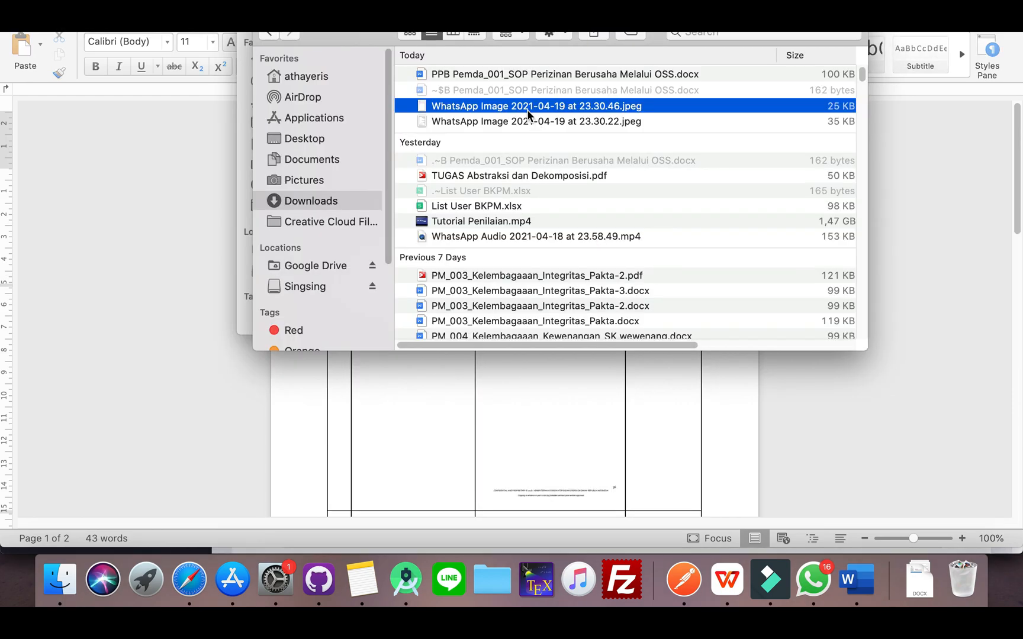
pyautogui.click(510, 120)
pyautogui.press('super+Tab')
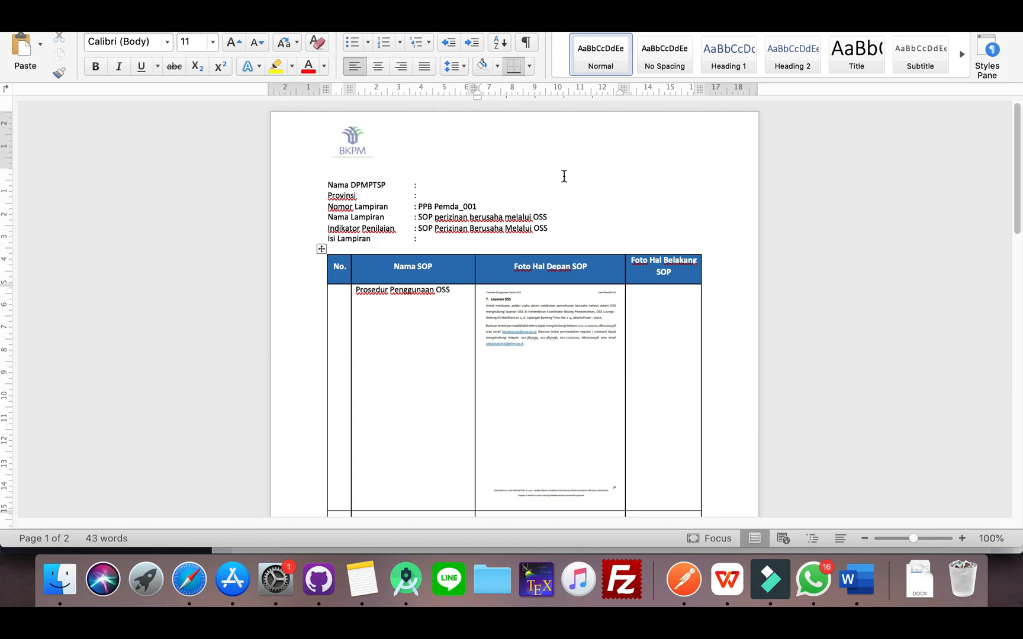
pyautogui.click(645, 350)
pyautogui.press('super+v')
pyautogui.scroll(-2, 522, 320)
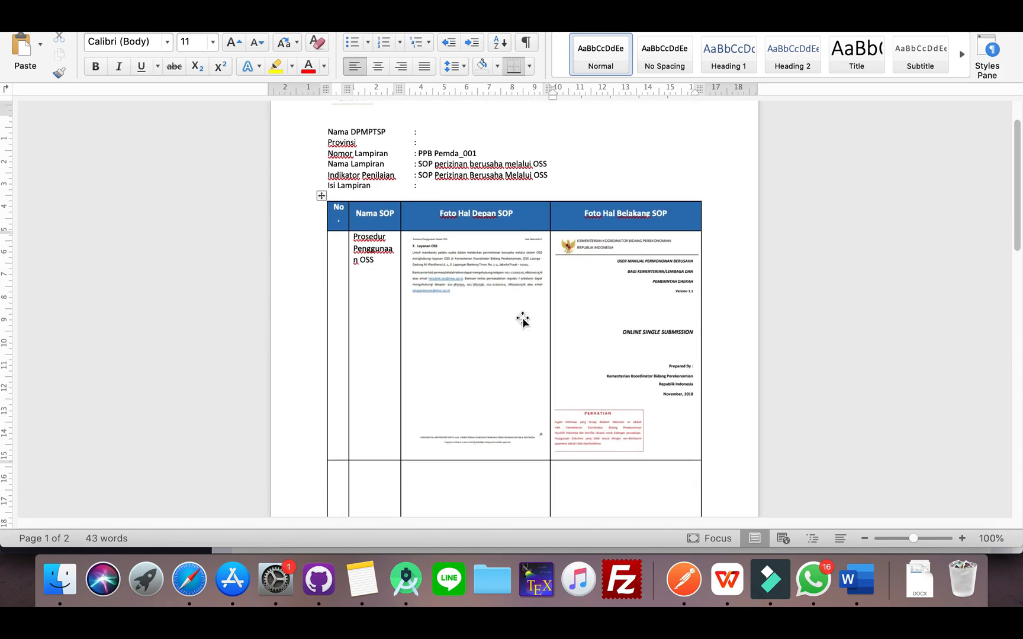
pyautogui.scroll(2, 522, 320)
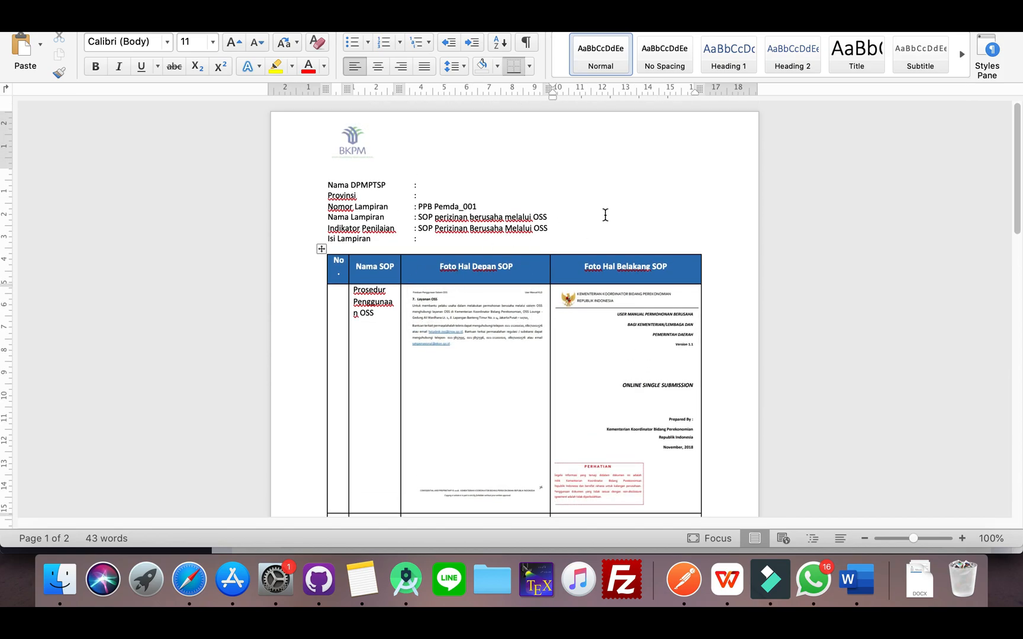
# Export the filled-in SOP document to Downloads as a PDF, accepting the differing paper size
pyautogui.click(92, 6)
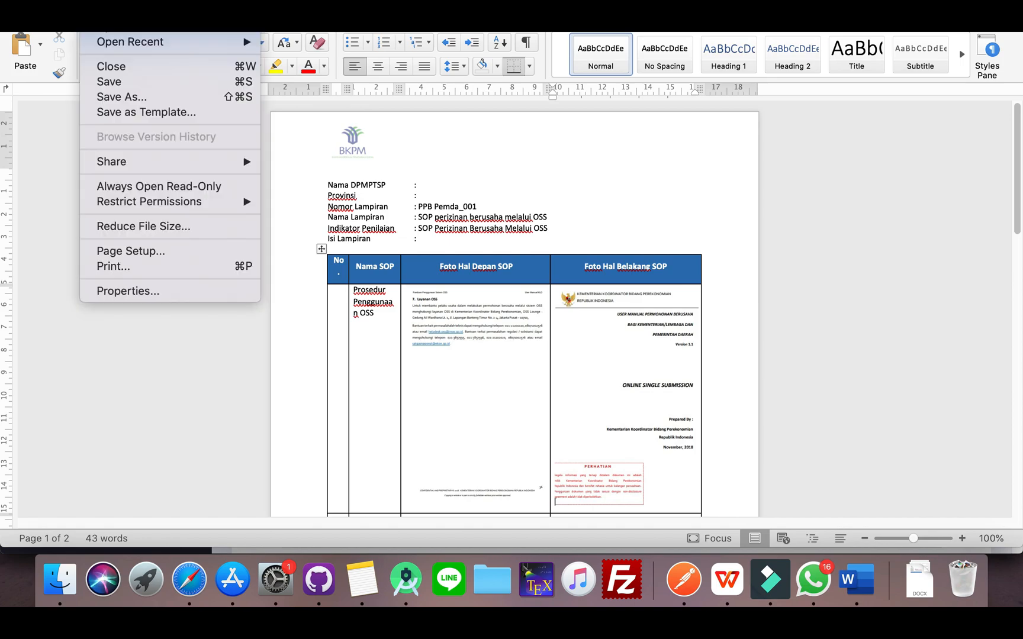
pyautogui.click(110, 96)
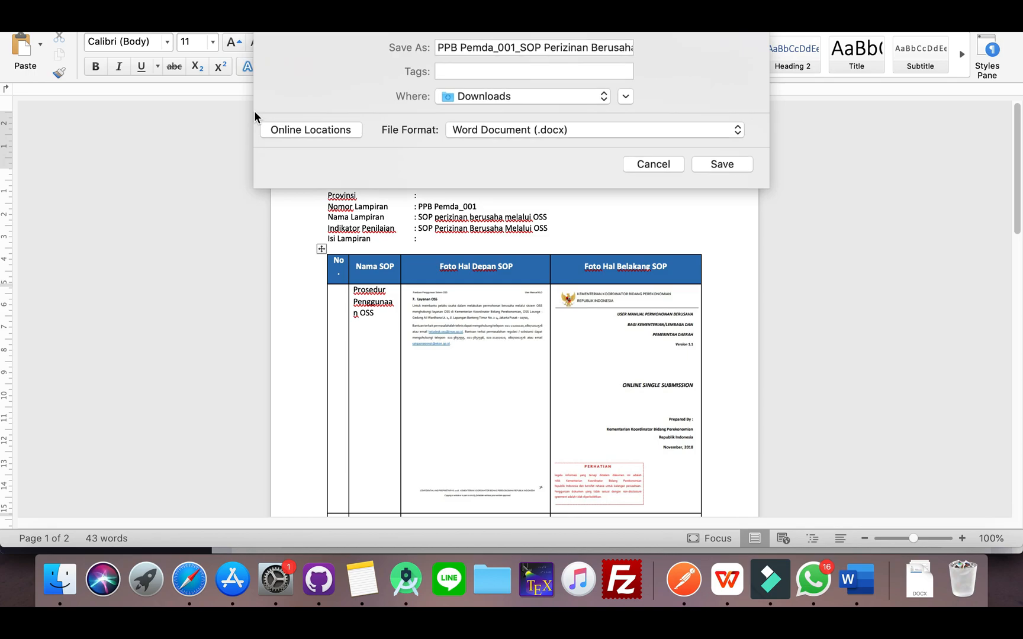
pyautogui.click(507, 128)
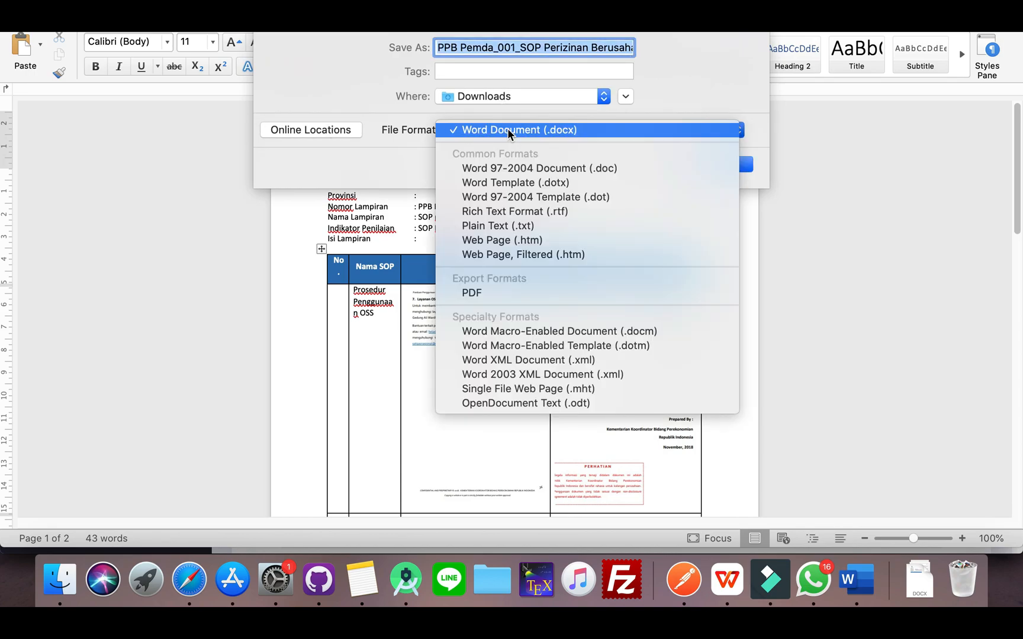
pyautogui.click(471, 293)
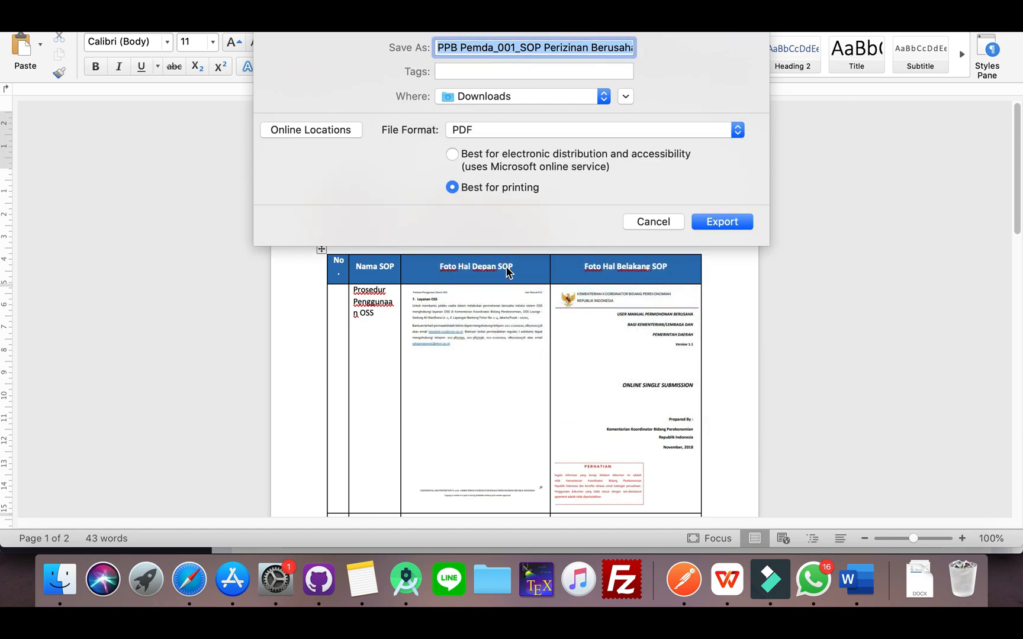
pyautogui.click(719, 220)
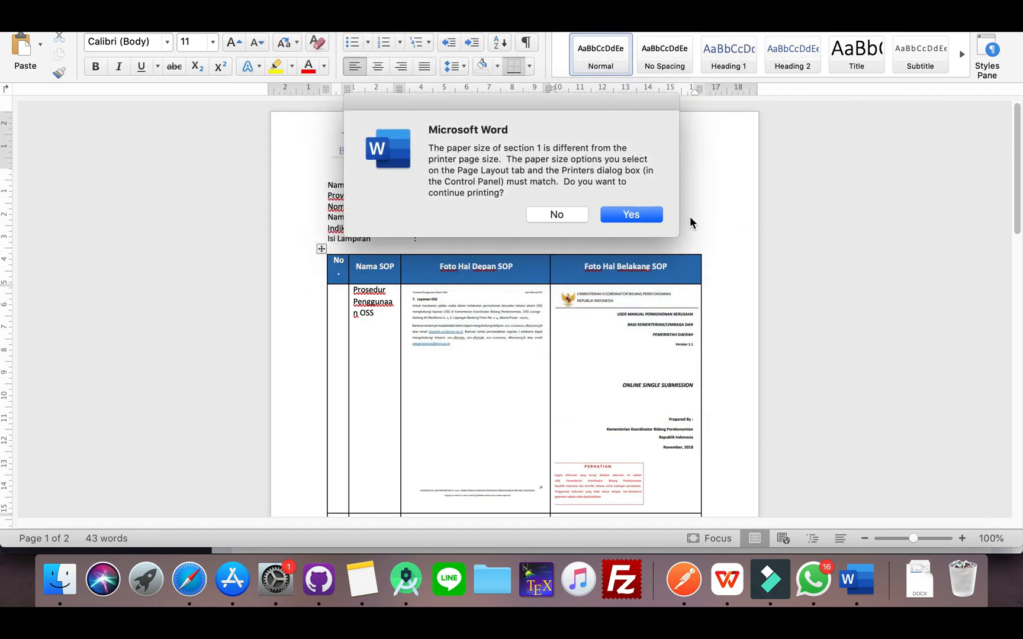
pyautogui.click(632, 214)
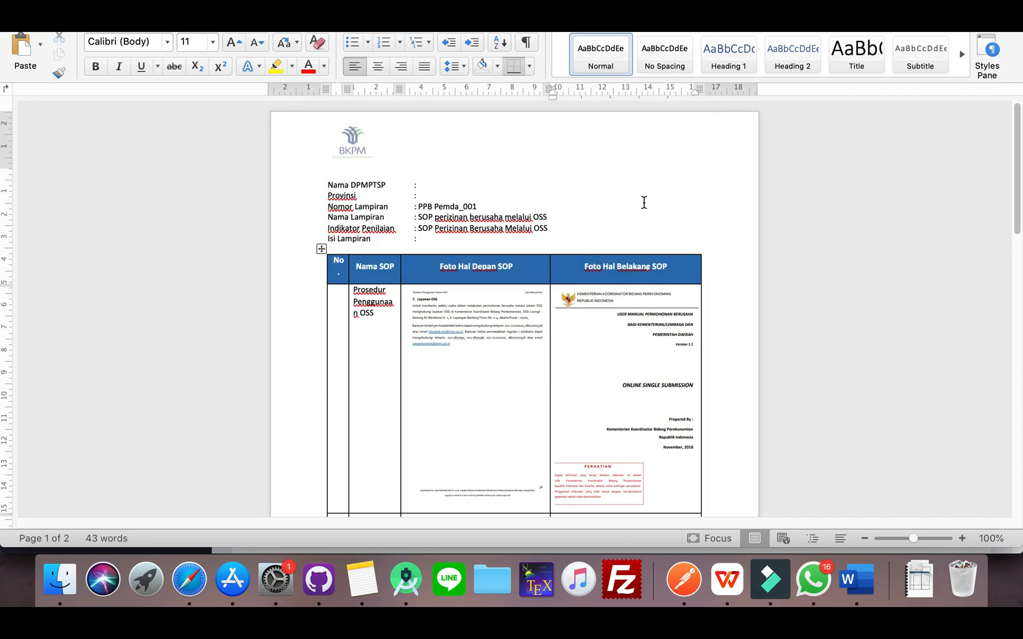
# Check the Downloads folder for the exported PPB Pemda_001_SOP Perizinan Berusaha Melalui OSS PDF
pyautogui.click(69, 586)
pyautogui.click(172, 503)
pyautogui.click(59, 579)
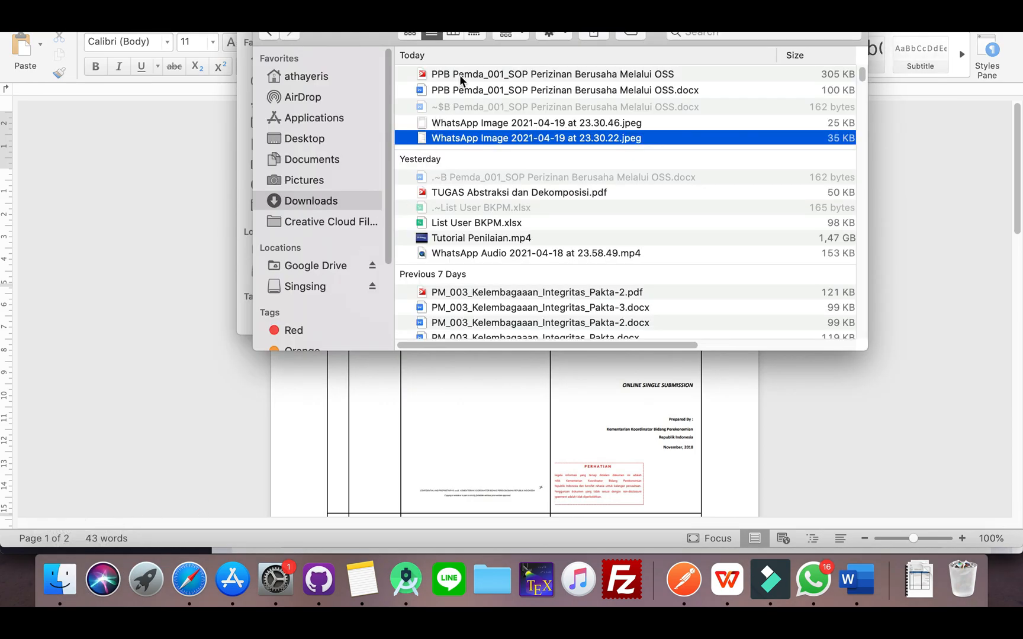
pyautogui.click(461, 75)
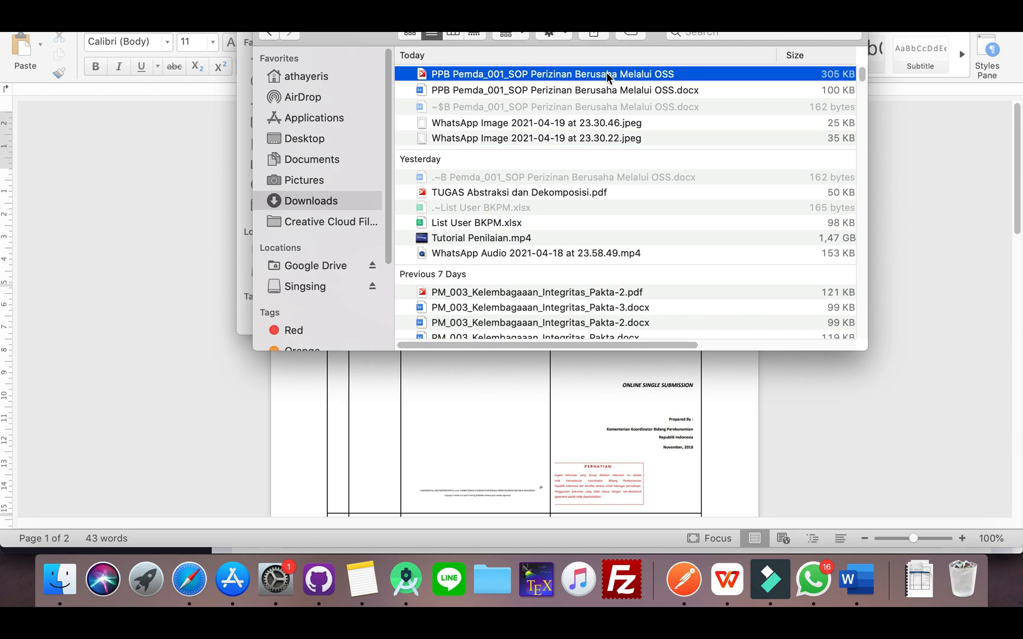
pyautogui.click(217, 214)
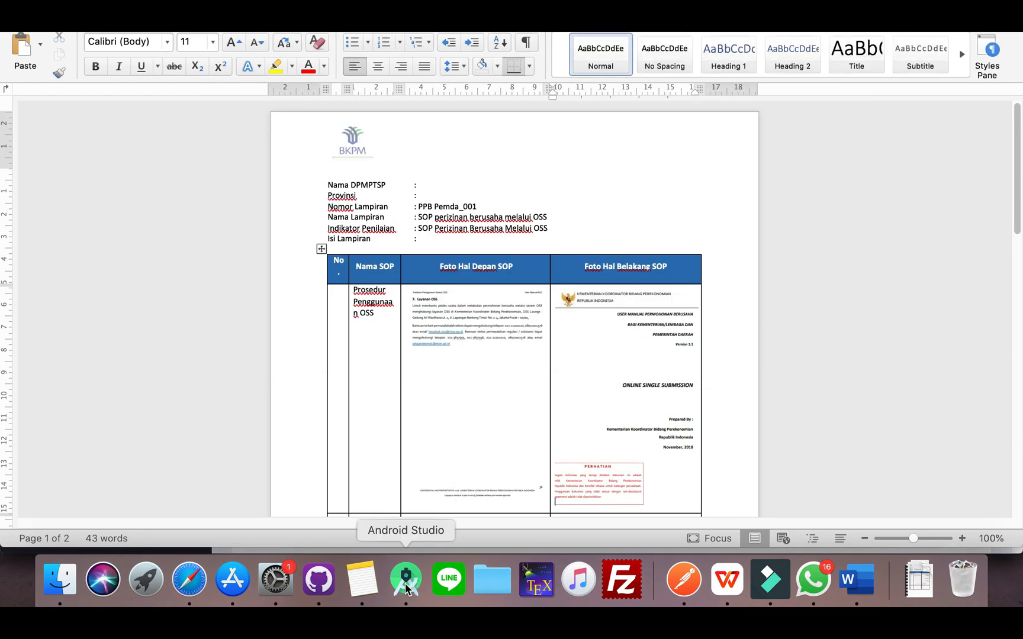
# Back in the BKPM page, upload the PPB Pemda_001 PDF from Downloads for SOP Perizinan Berusaha Melalui OSS and check its status
pyautogui.click(187, 583)
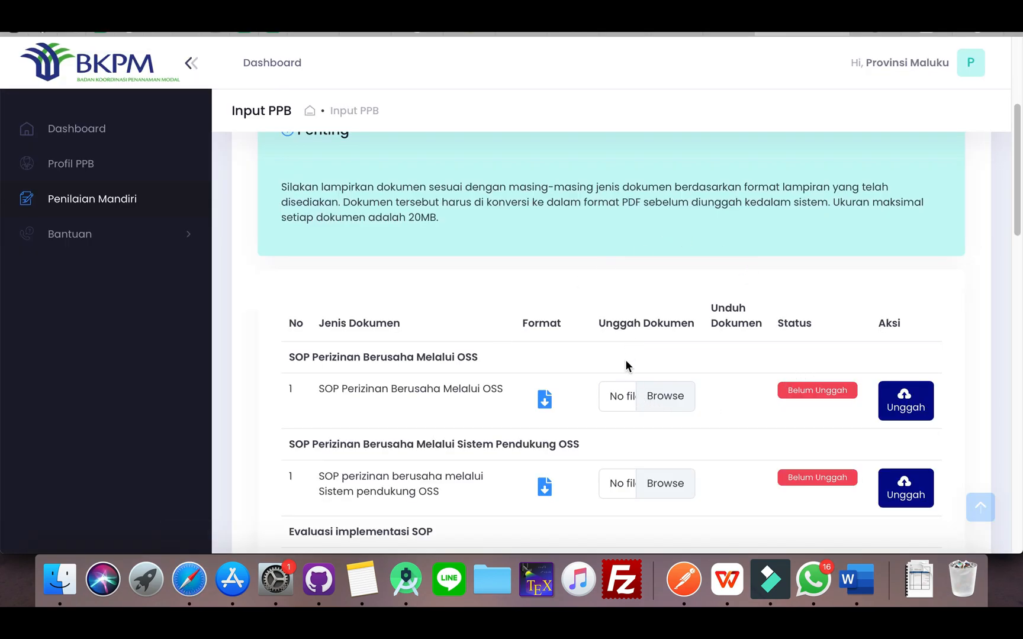
pyautogui.click(650, 400)
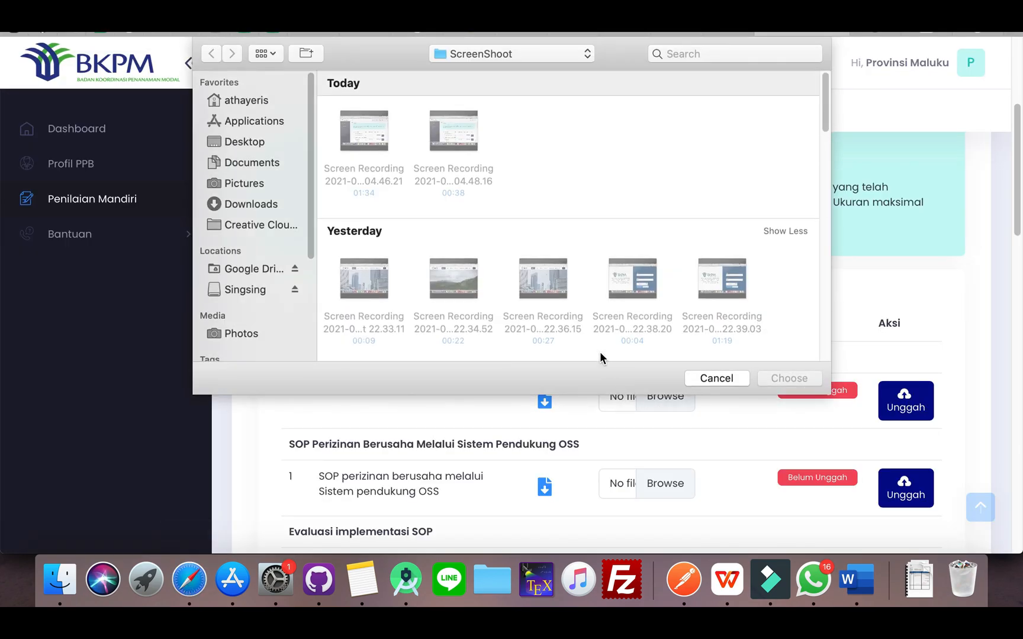
pyautogui.click(231, 205)
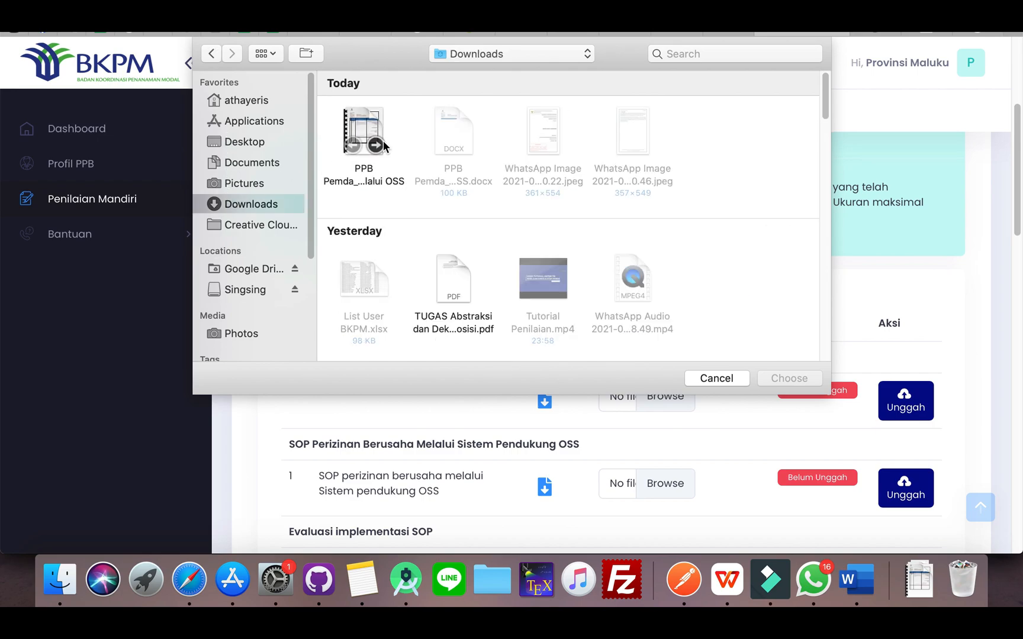
pyautogui.click(357, 122)
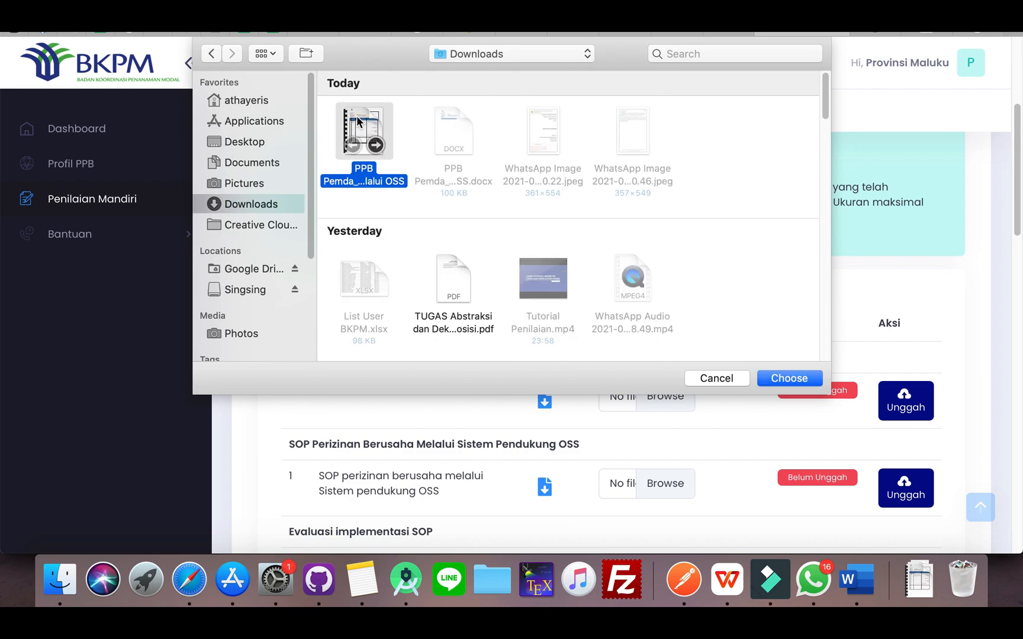
pyautogui.click(785, 378)
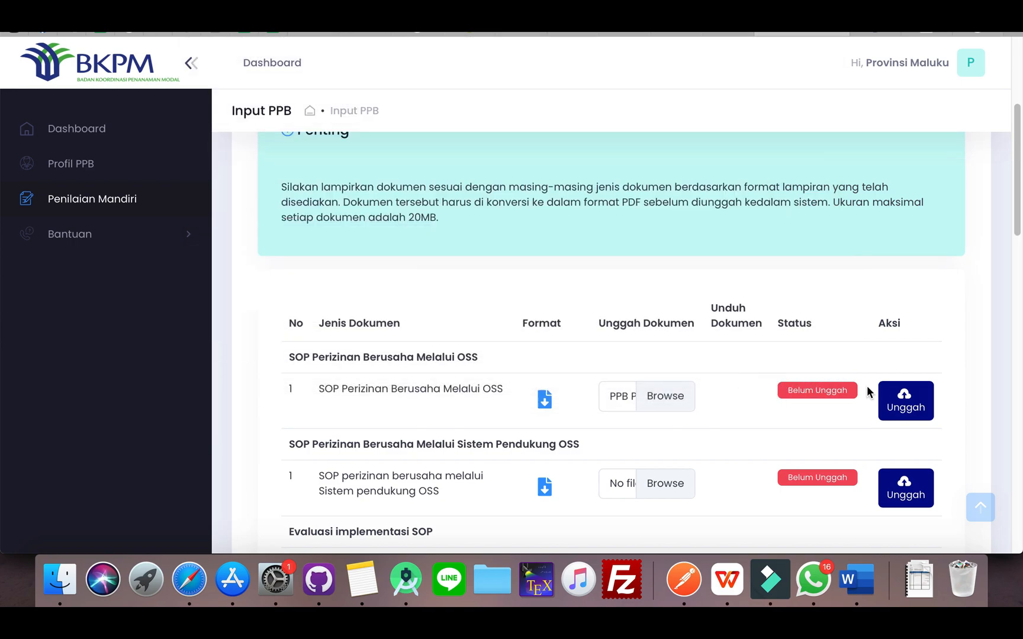
pyautogui.click(909, 401)
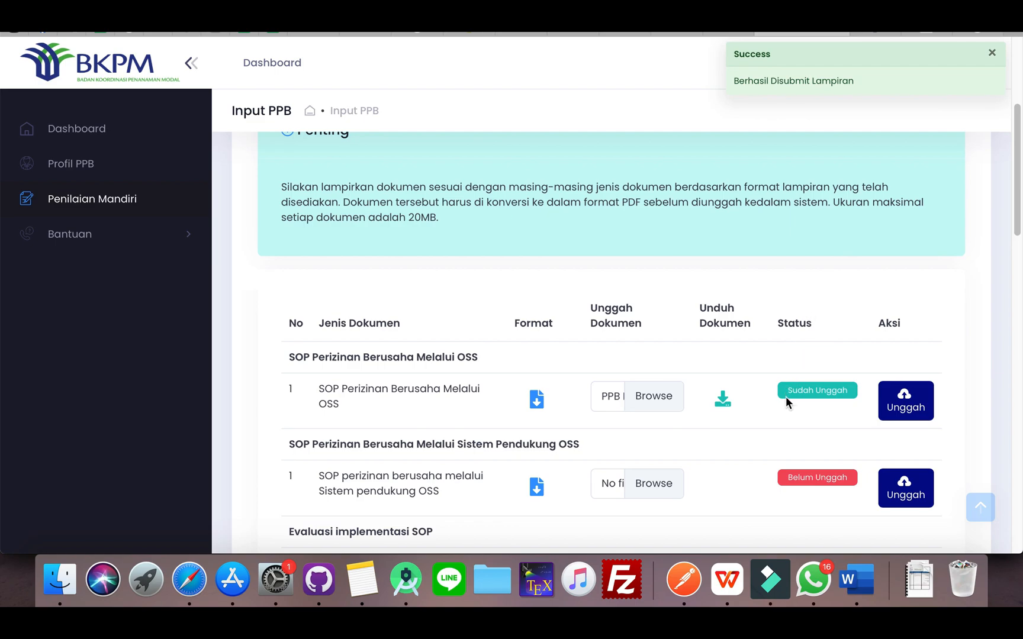
pyautogui.scroll(3, 724, 352)
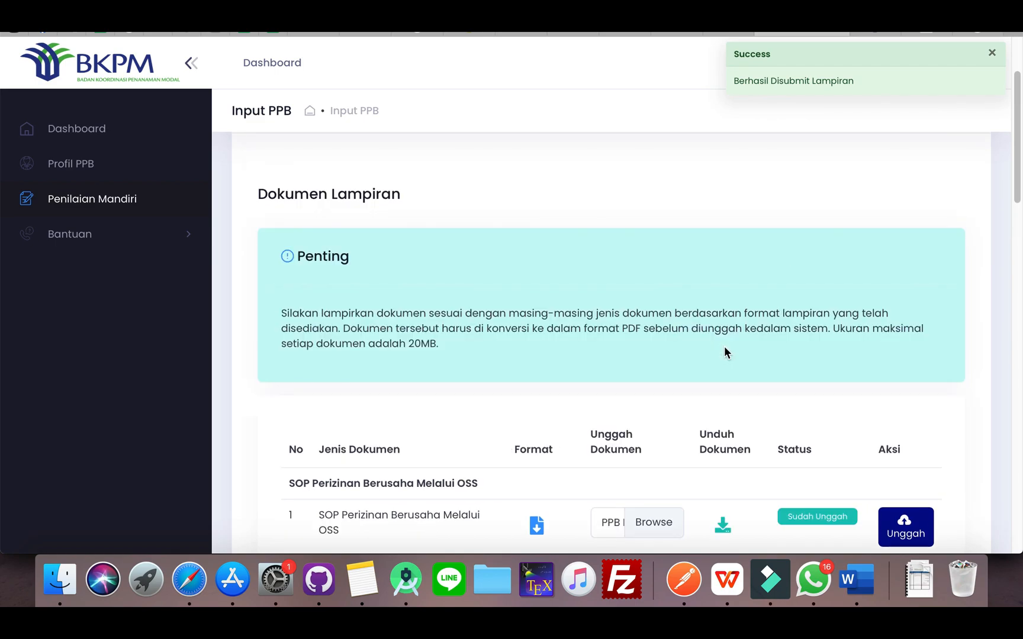
pyautogui.scroll(-3, 723, 351)
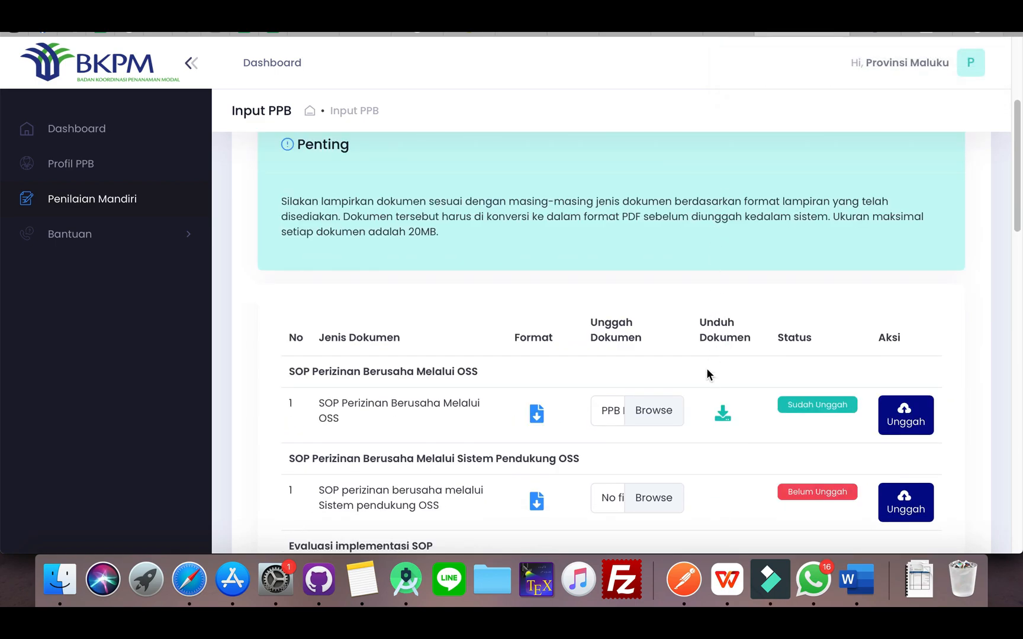
# Finish the Penilaian Mandiri from the end of the Dokumen Lampiran list, confirm the entered data is correct, and acknowledge the completion notice
pyautogui.scroll(-10, 707, 371)
pyautogui.scroll(-10, 708, 374)
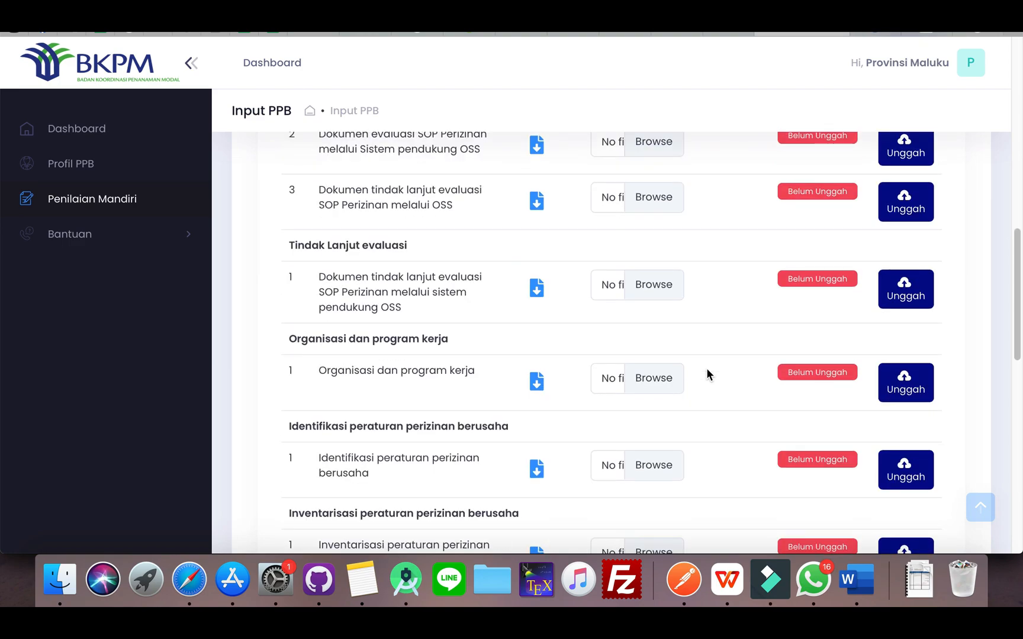
pyautogui.scroll(-3, 707, 374)
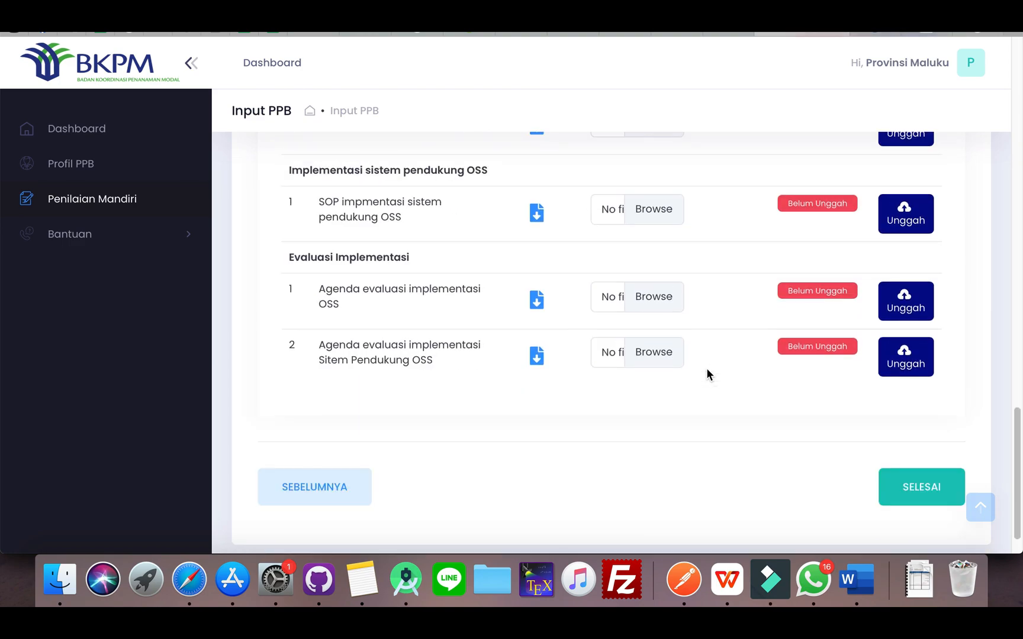
pyautogui.scroll(15, 716, 291)
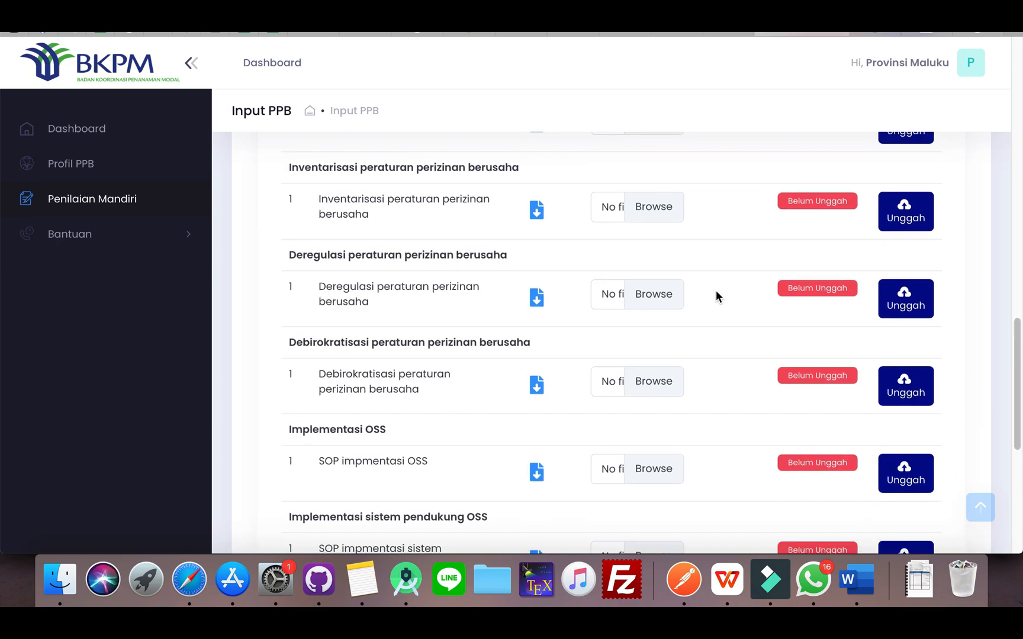
pyautogui.scroll(-10, 716, 307)
pyautogui.scroll(-10, 733, 338)
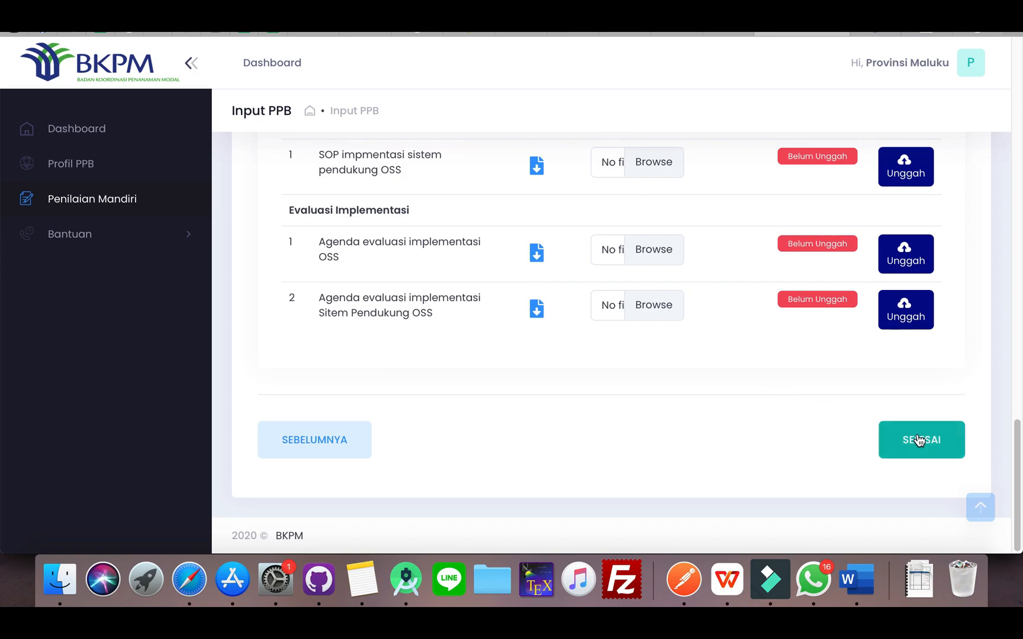
pyautogui.click(918, 440)
pyautogui.click(918, 440)
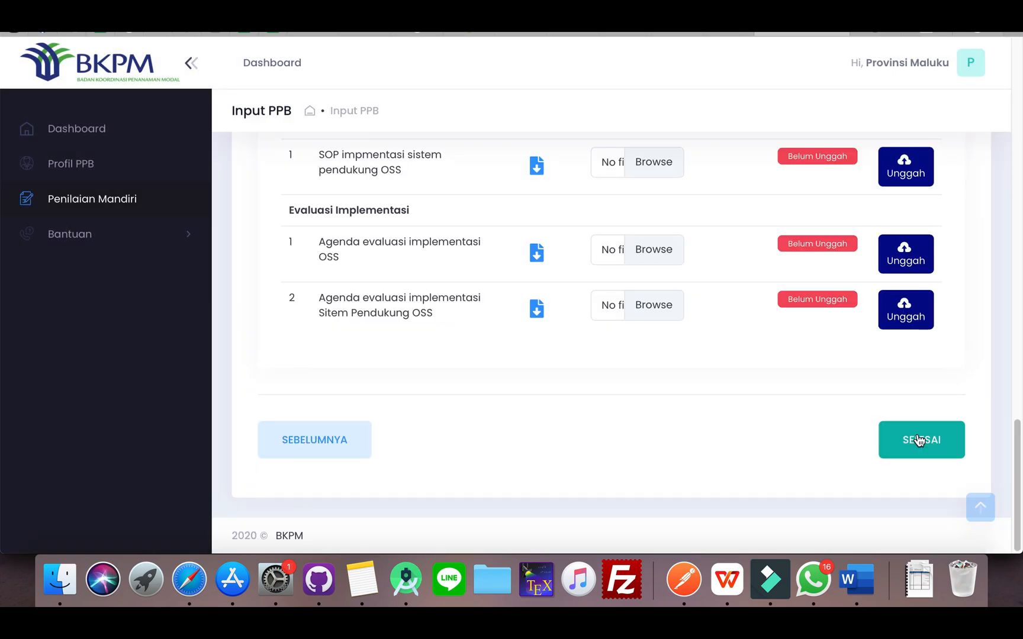
pyautogui.click(918, 440)
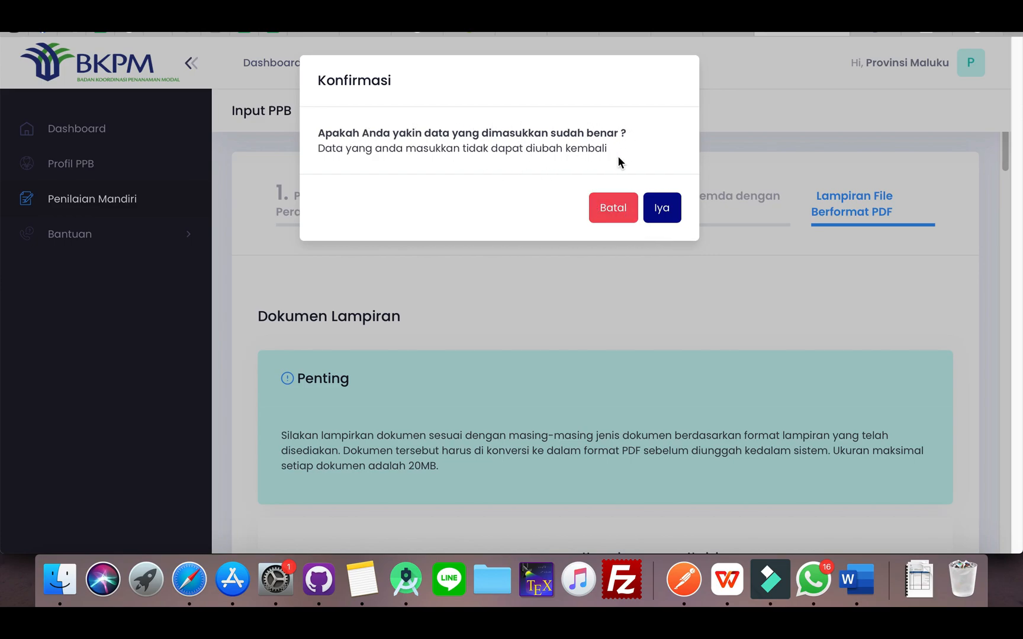
pyautogui.click(660, 211)
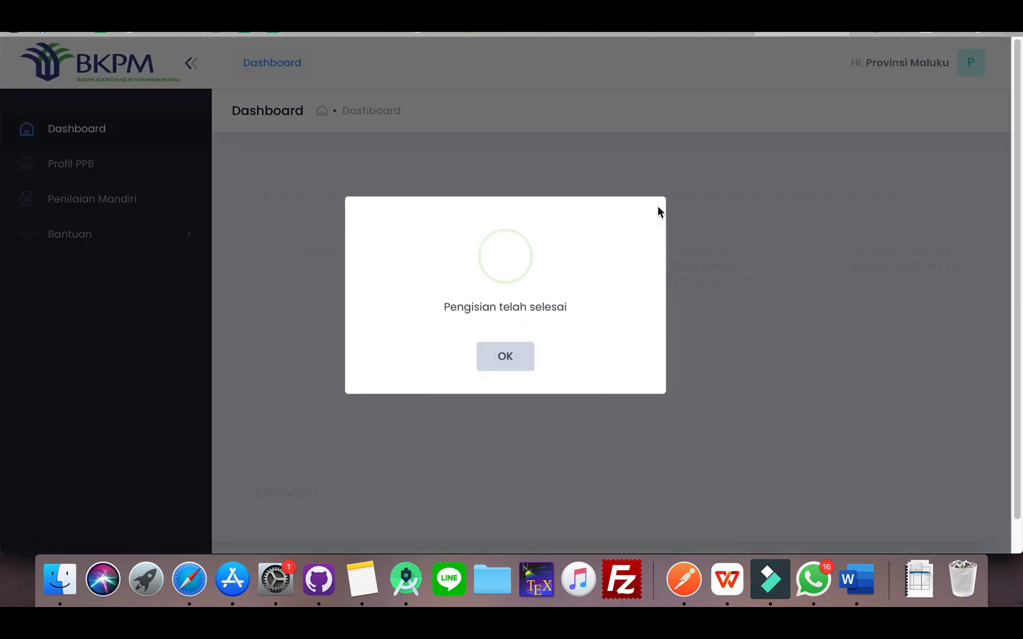
pyautogui.click(504, 361)
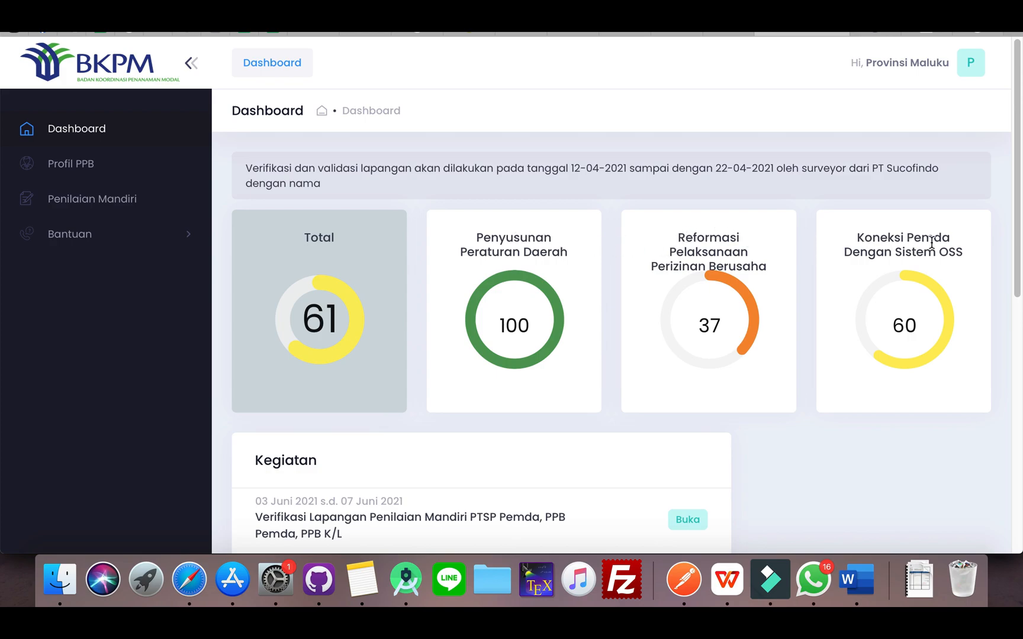
# Review the assessment scores and the Kegiatan list on the Dashboard
pyautogui.scroll(-3, 683, 409)
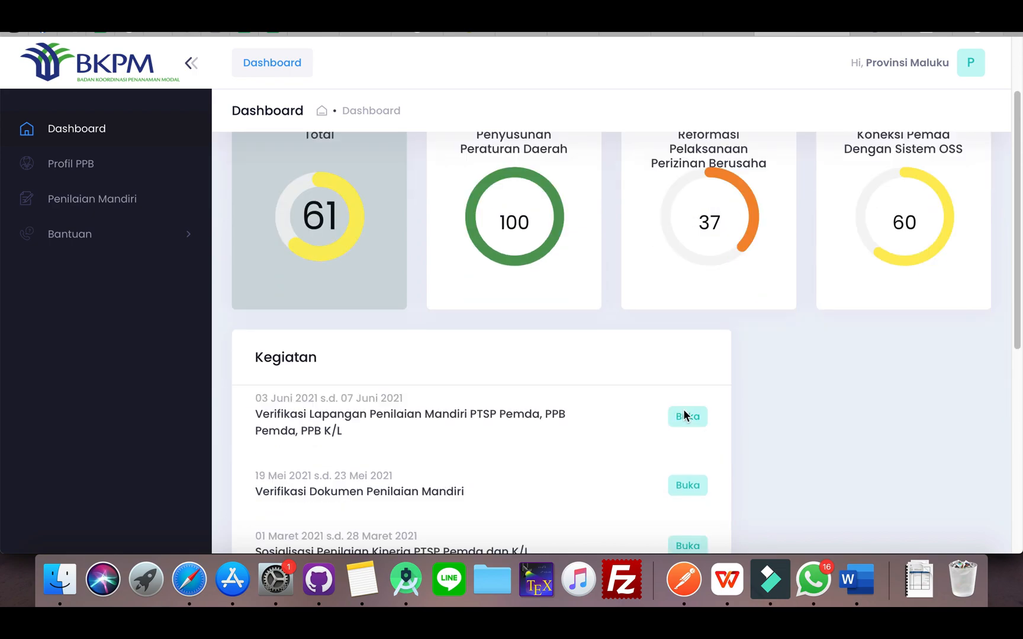
pyautogui.scroll(3, 669, 396)
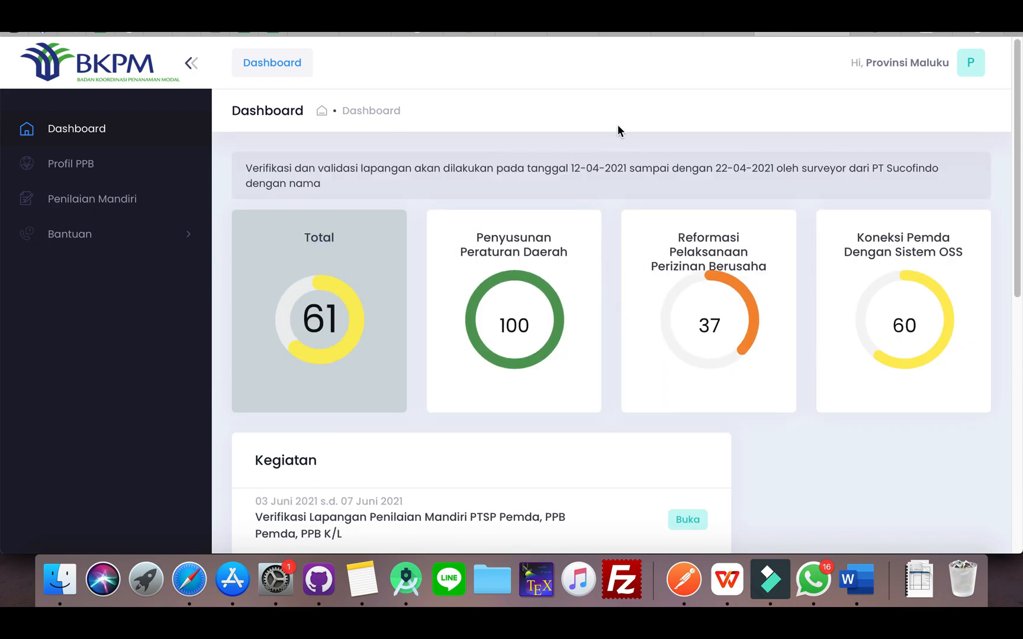